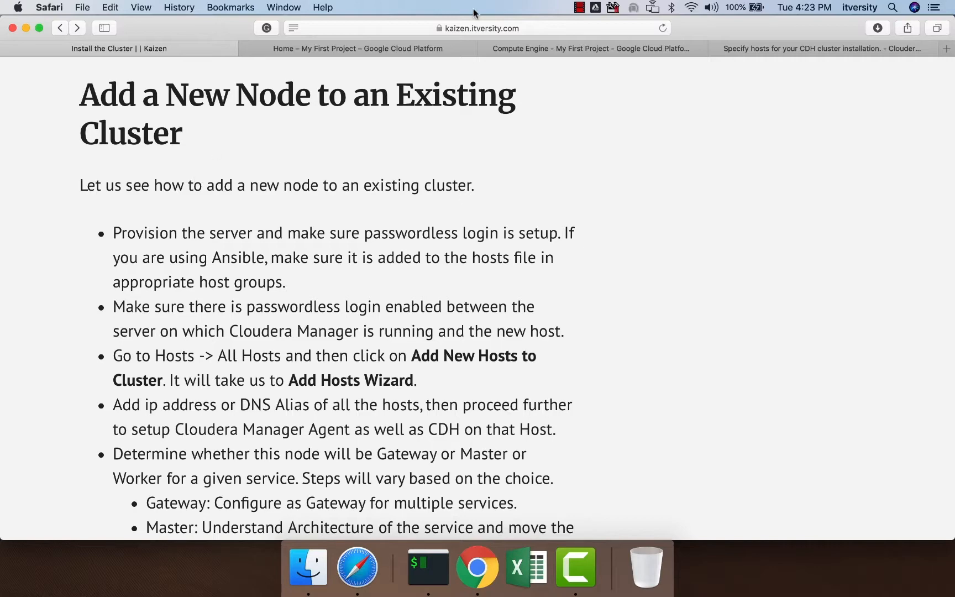
# Step: Start the bigdataserver-8 VM instance from the Compute Engine instance list
pyautogui.click(522, 48)
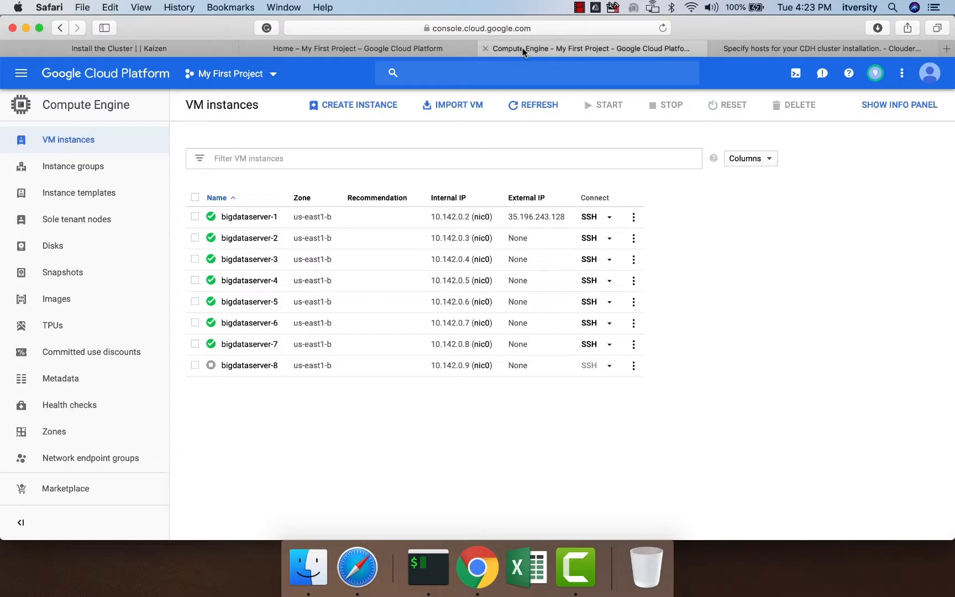
pyautogui.click(195, 365)
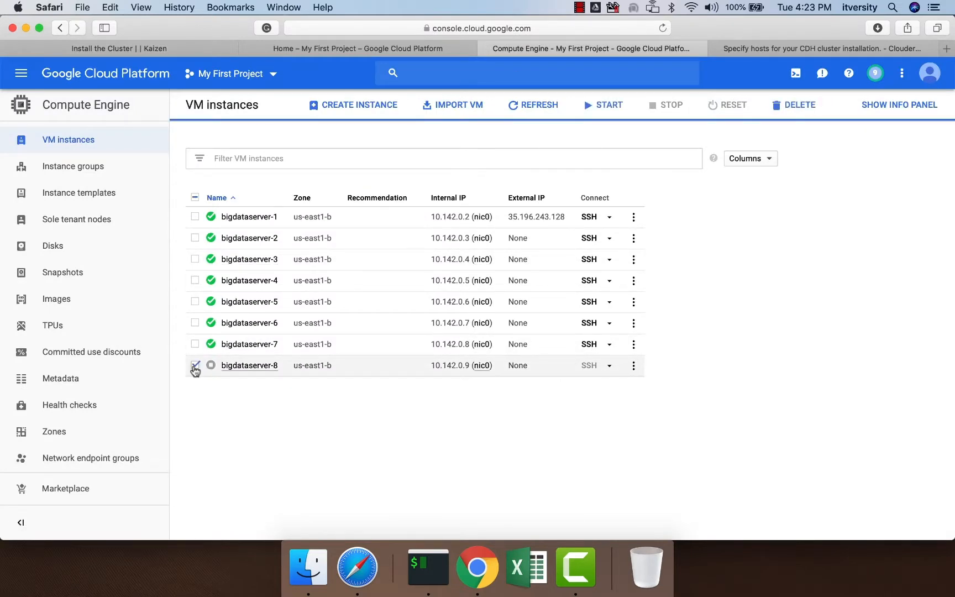
pyautogui.click(605, 113)
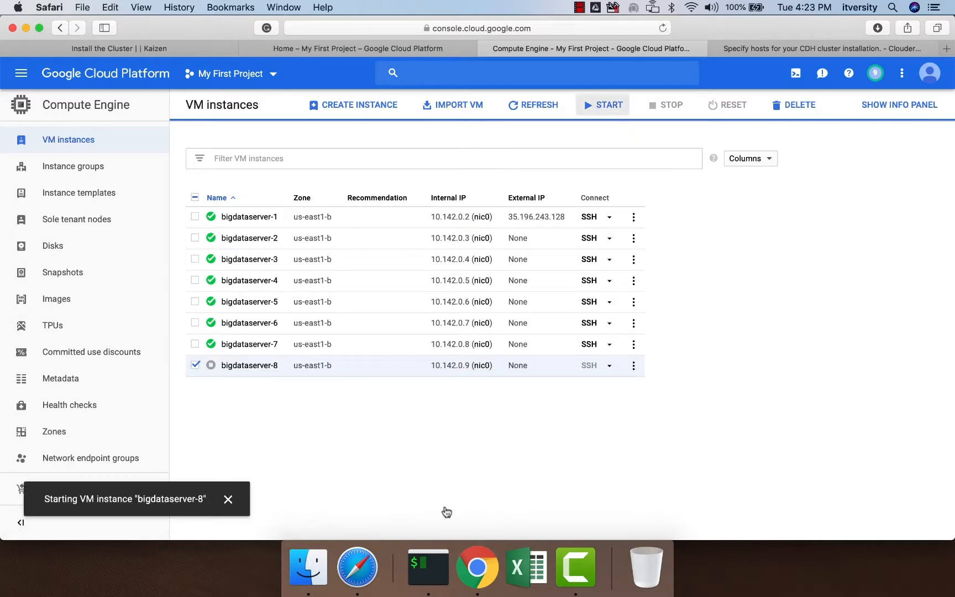
# Step: Switch to iTerm, clear the bigdataserver-1 terminal, and list the key file with ls -ltr ~/.ssh/google_compute_engine
pyautogui.click(438, 572)
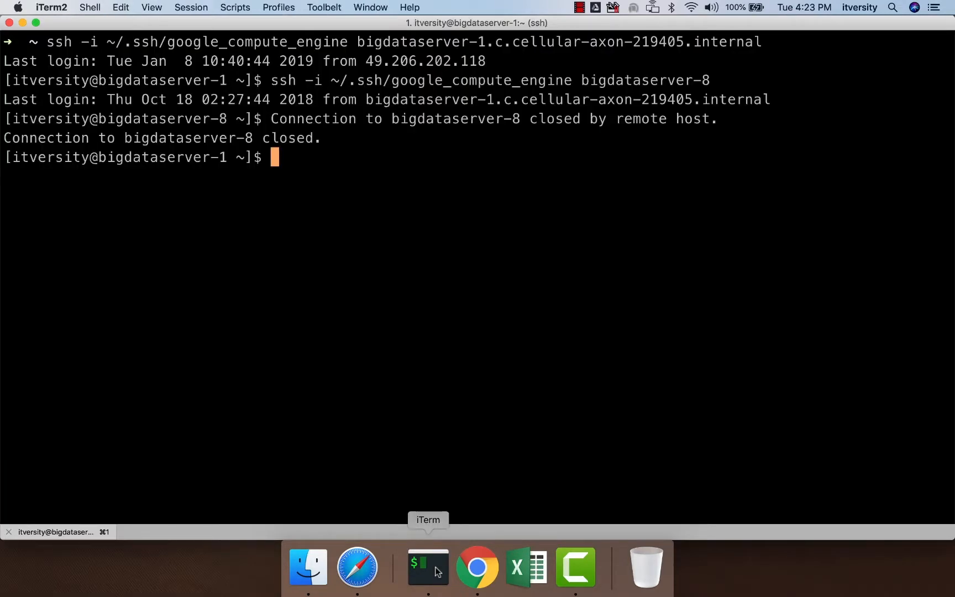
pyautogui.press('Return')
pyautogui.press('Return')
pyautogui.press('Return')
pyautogui.press('Return')
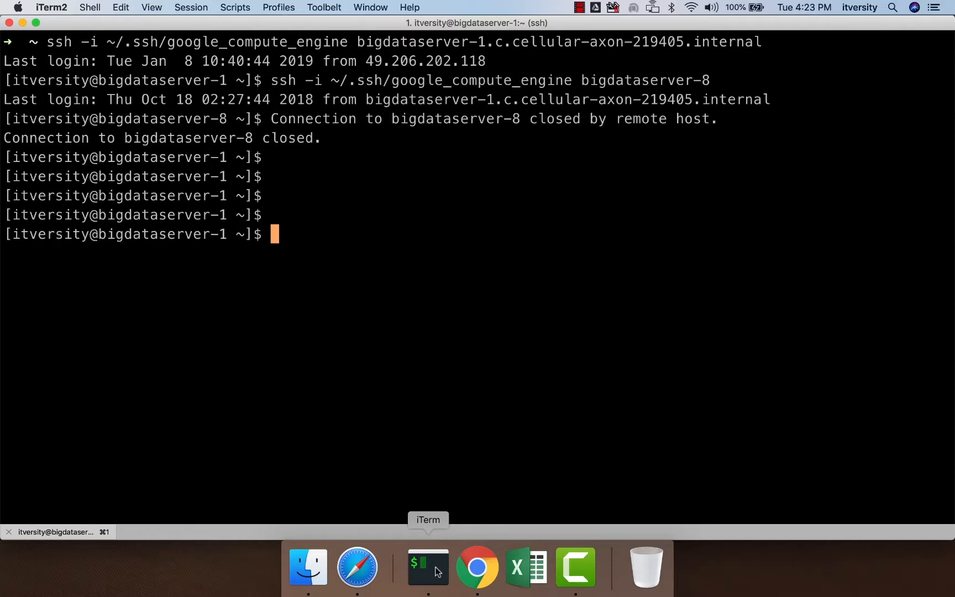
pyautogui.hotkey('ctrl', 'l')
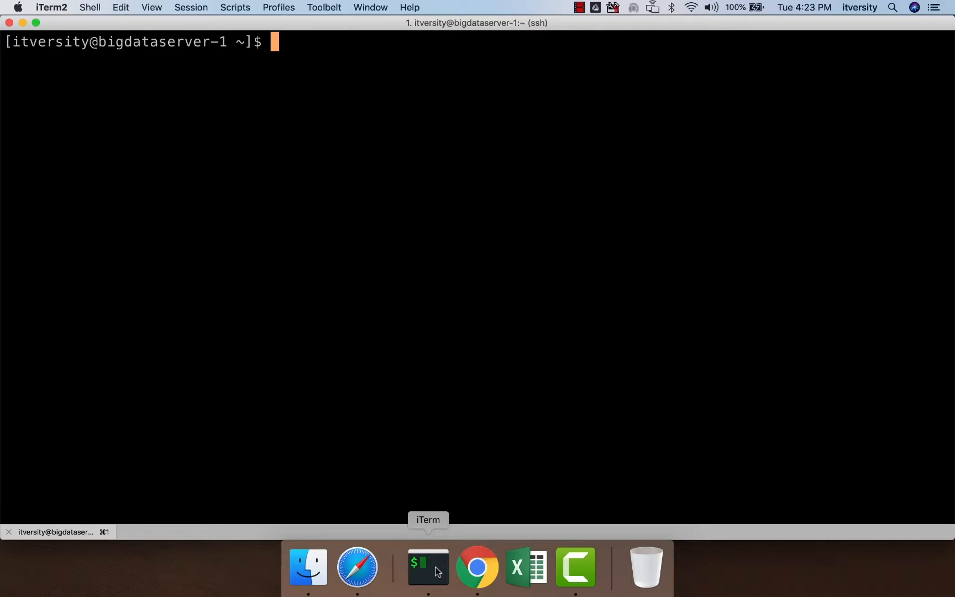
pyautogui.write('ls -ltr ~/.ssh/google_compute_engine')
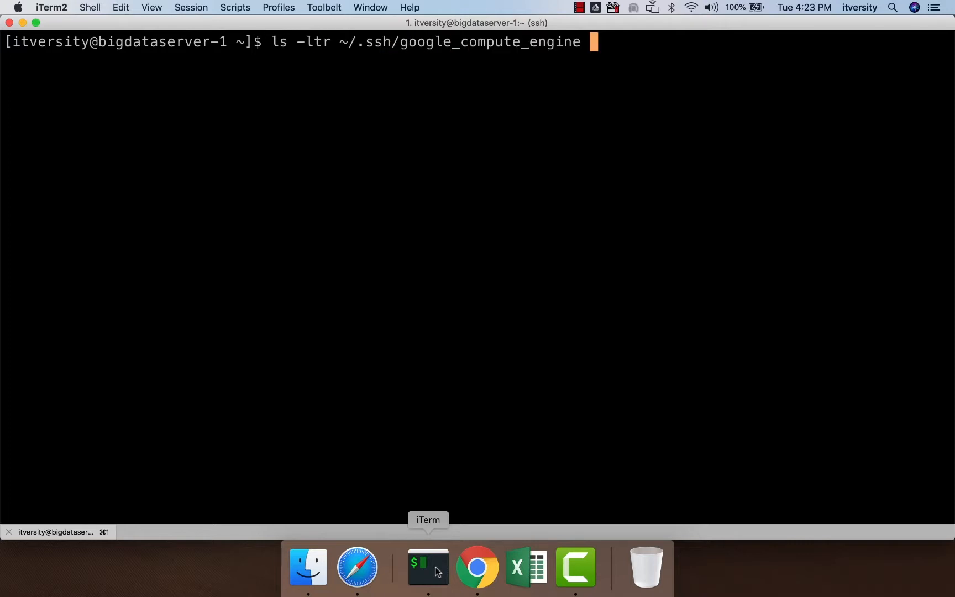
pyautogui.press('Return')
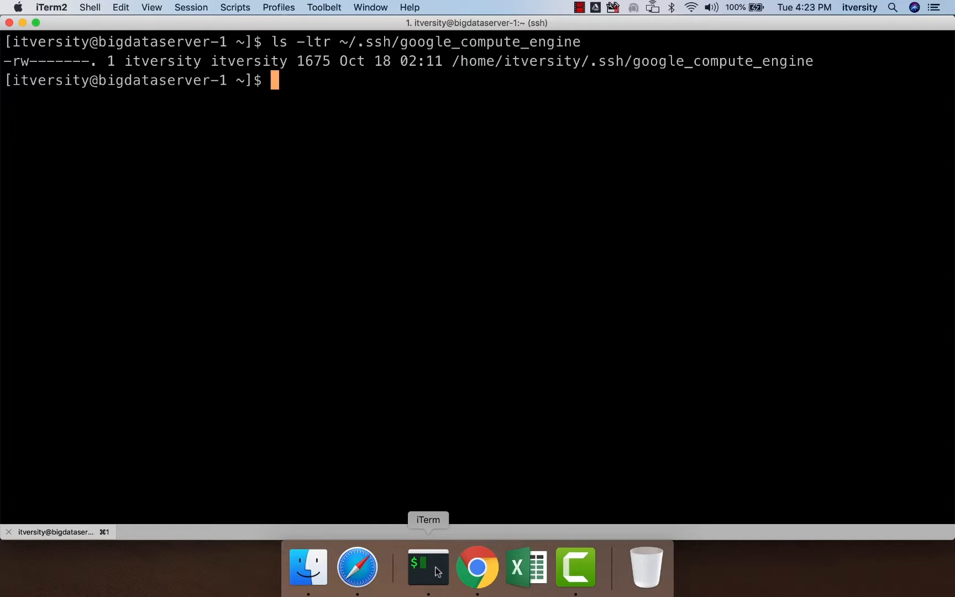
# Step: Test the login to bigdataserver-8 with ssh -i ~/.ssh/google_compute_engine, and exit back to bigdataserver-1
pyautogui.write('ssh -i ~/.ssh')
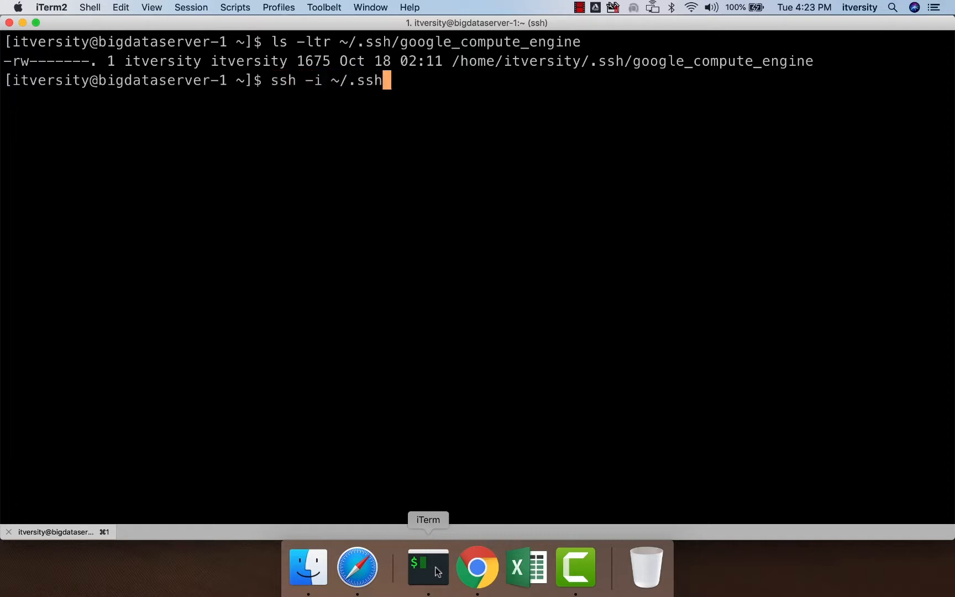
pyautogui.write('/goo')
pyautogui.press('Tab')
pyautogui.write('bigda')
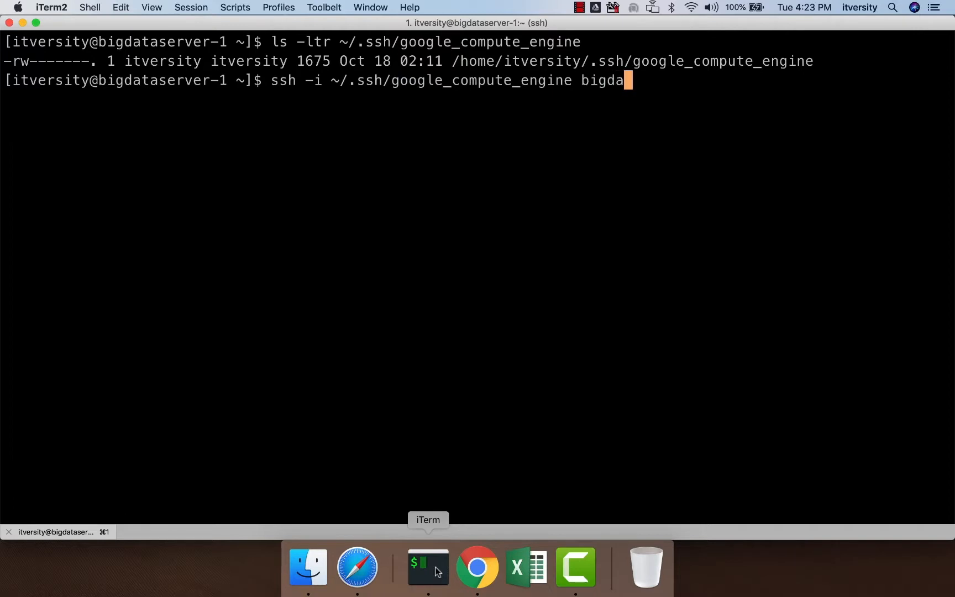
pyautogui.write('taserver-8')
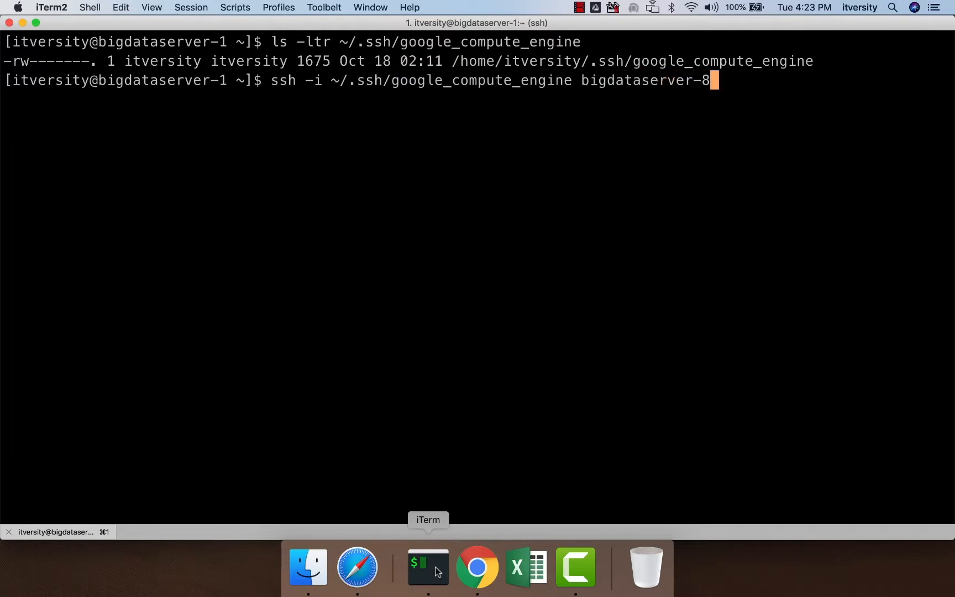
pyautogui.press('Return')
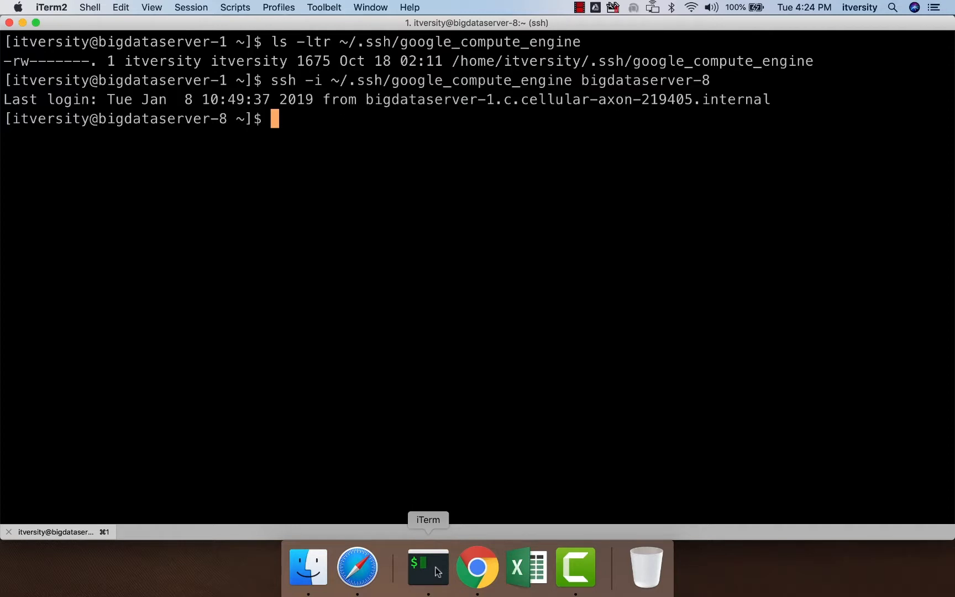
pyautogui.write('exit')
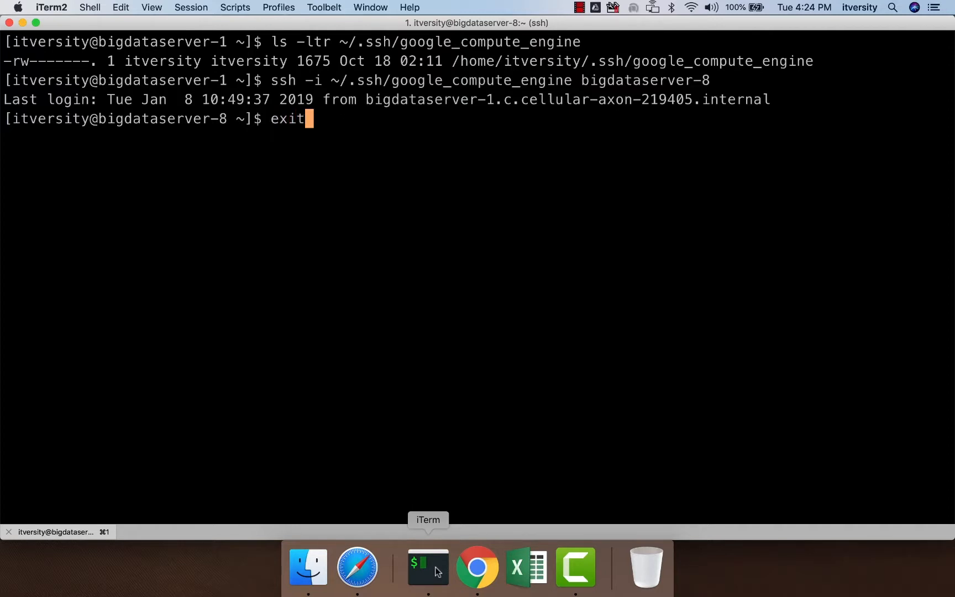
pyautogui.press('Return')
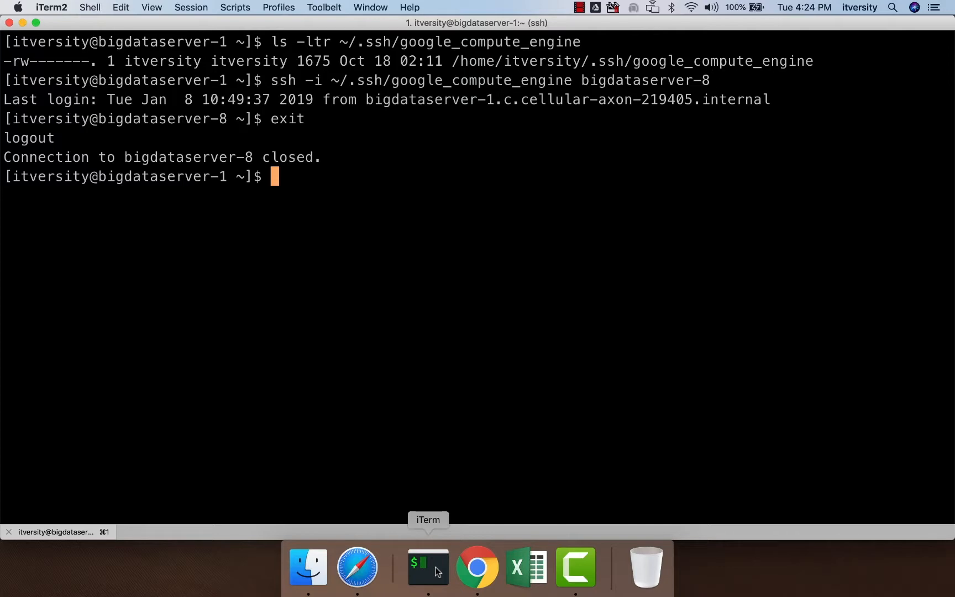
# Step: Switch to Cloudera Manager in Safari, start adding new hosts to the cluster, and continue past the wizard's introduction
pyautogui.click(357, 566)
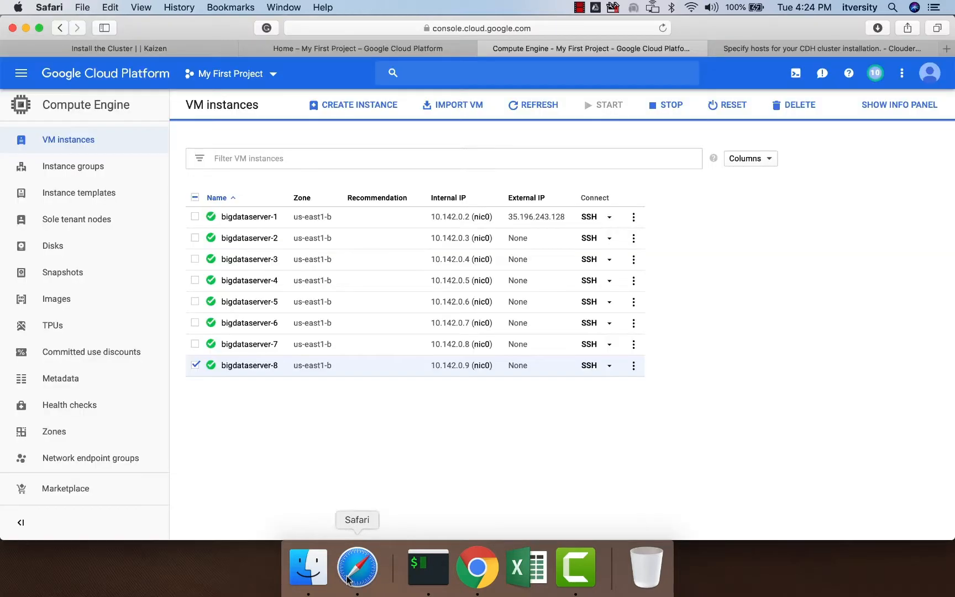
pyautogui.click(796, 49)
pyautogui.click(306, 83)
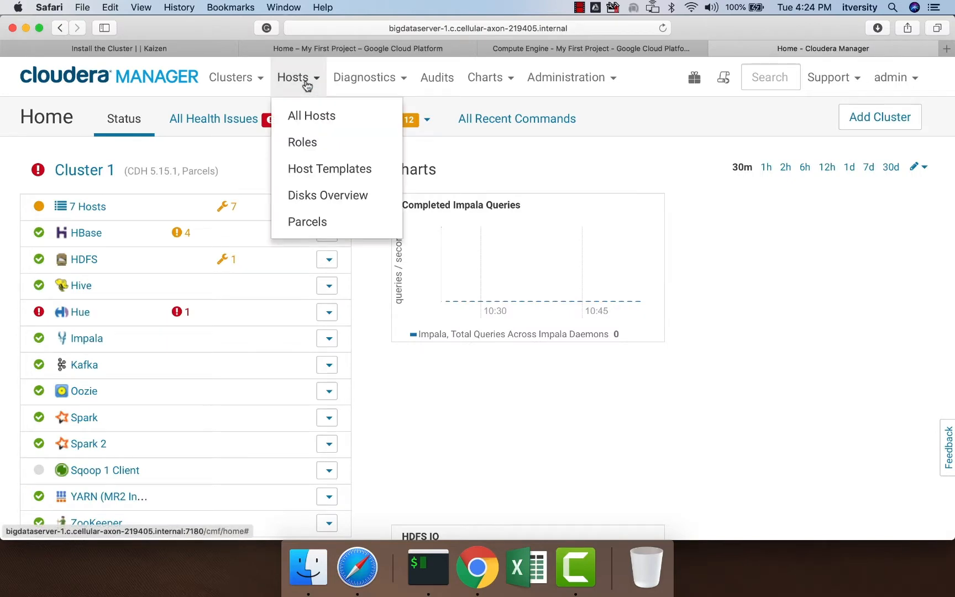
pyautogui.click(313, 117)
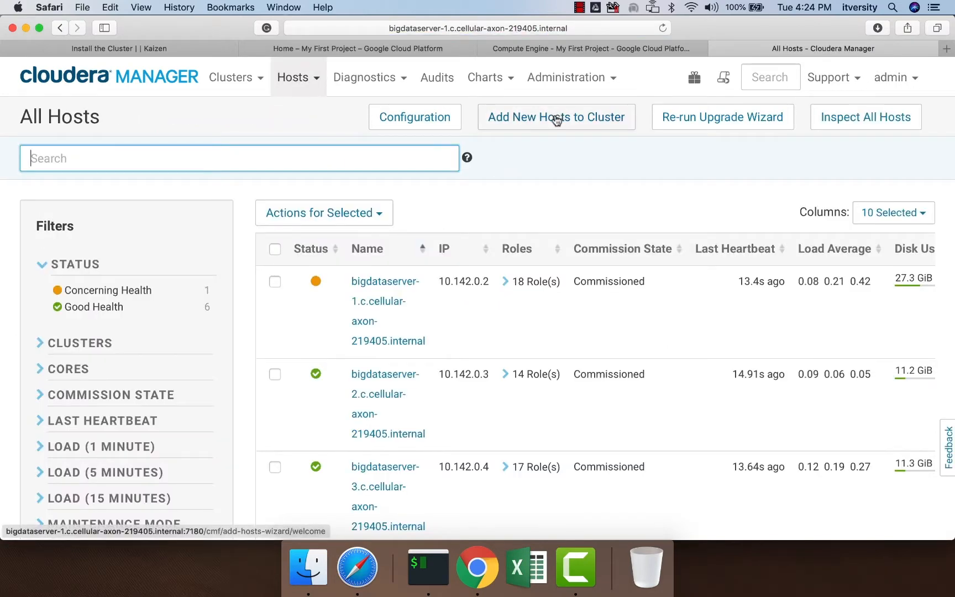
pyautogui.click(556, 119)
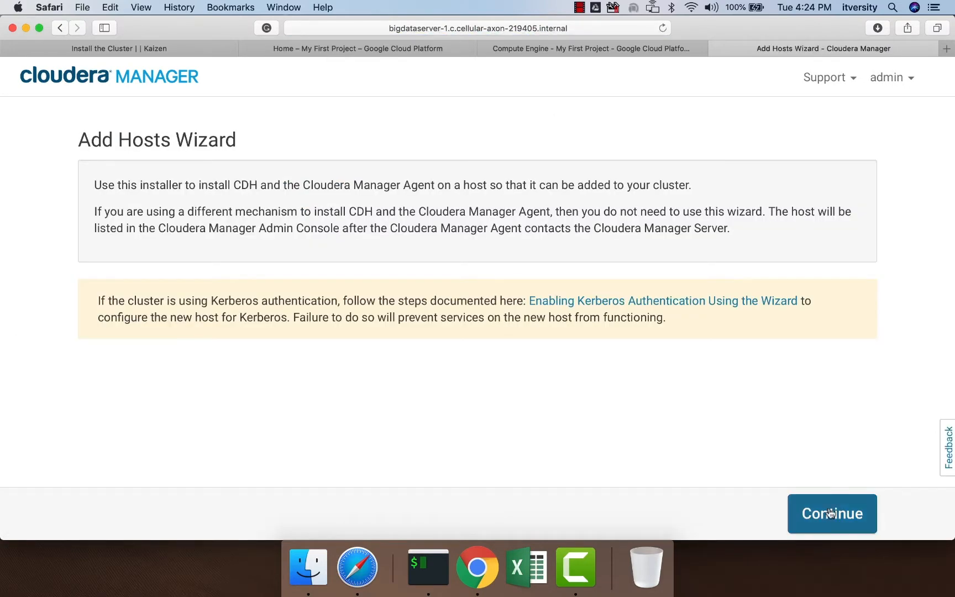
pyautogui.click(829, 514)
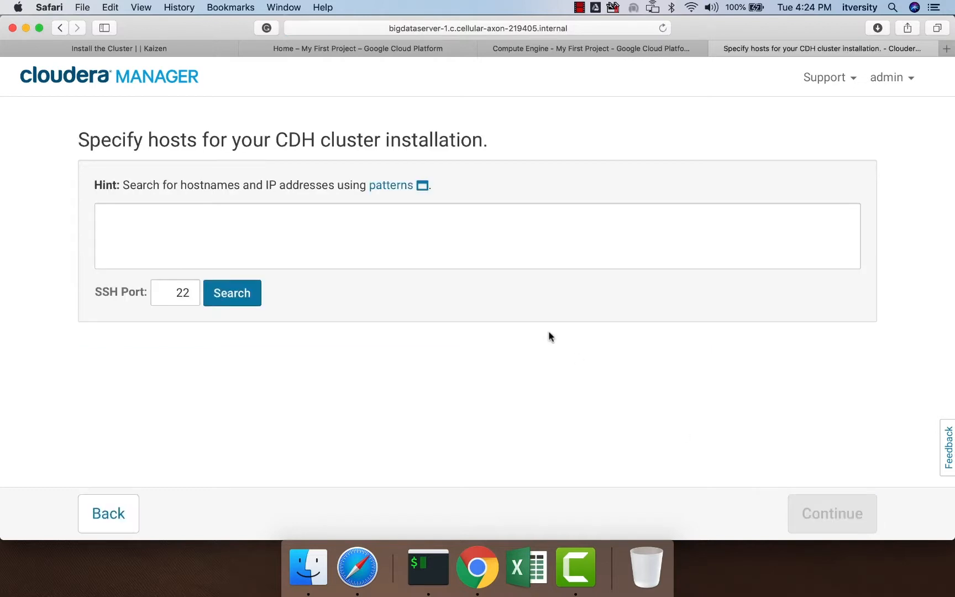
# Step: Search for the host bigdataserver-8 and continue to the repository selection
pyautogui.write('bigdataserver0')
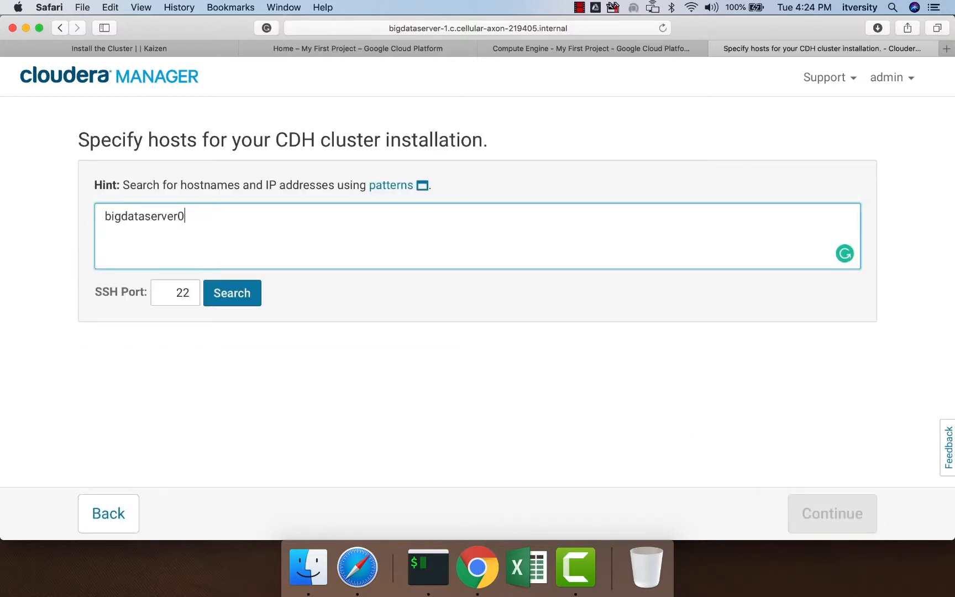
pyautogui.press('BackSpace')
pyautogui.write('-8')
pyautogui.click(249, 295)
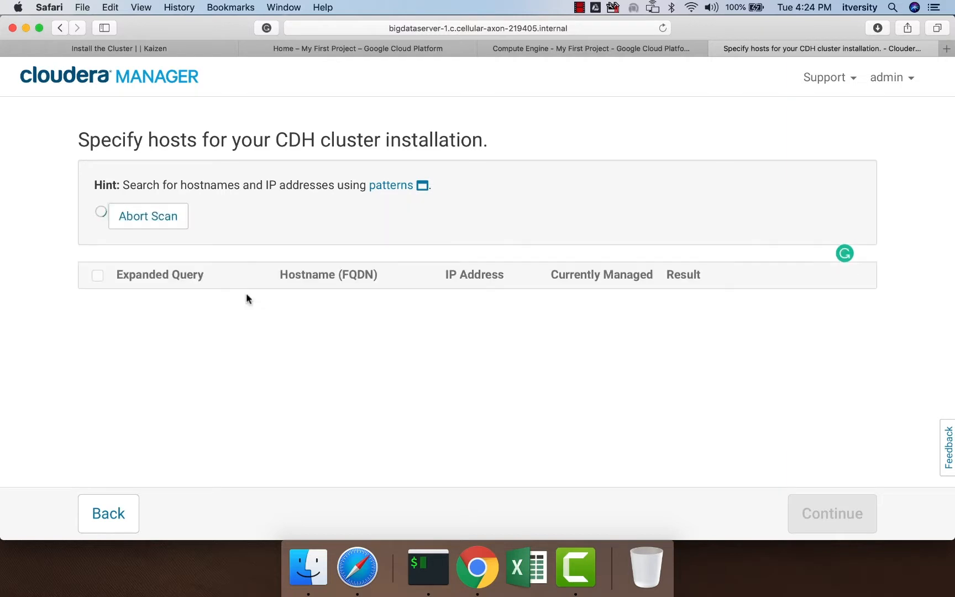
pyautogui.click(838, 514)
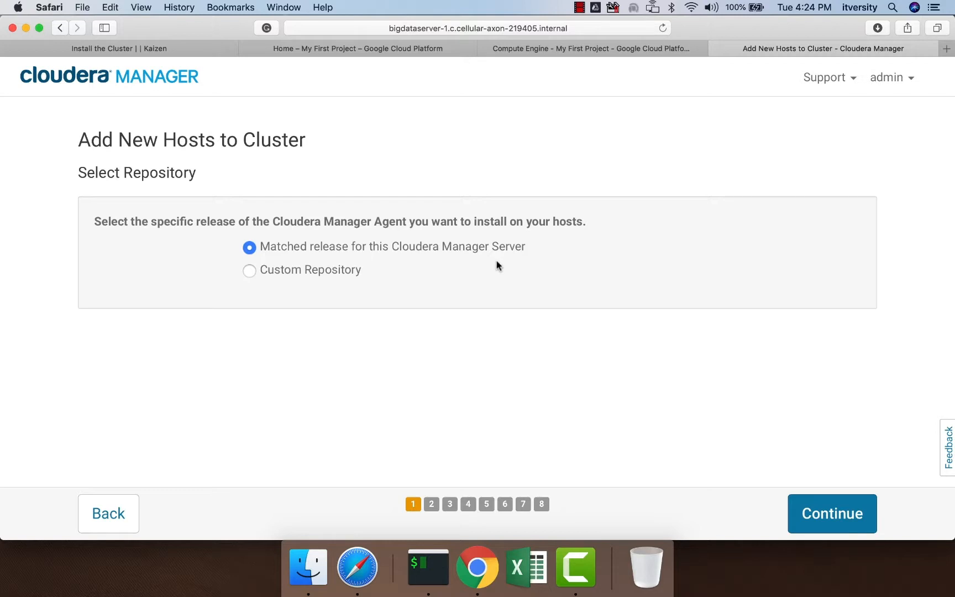
pyautogui.click(249, 270)
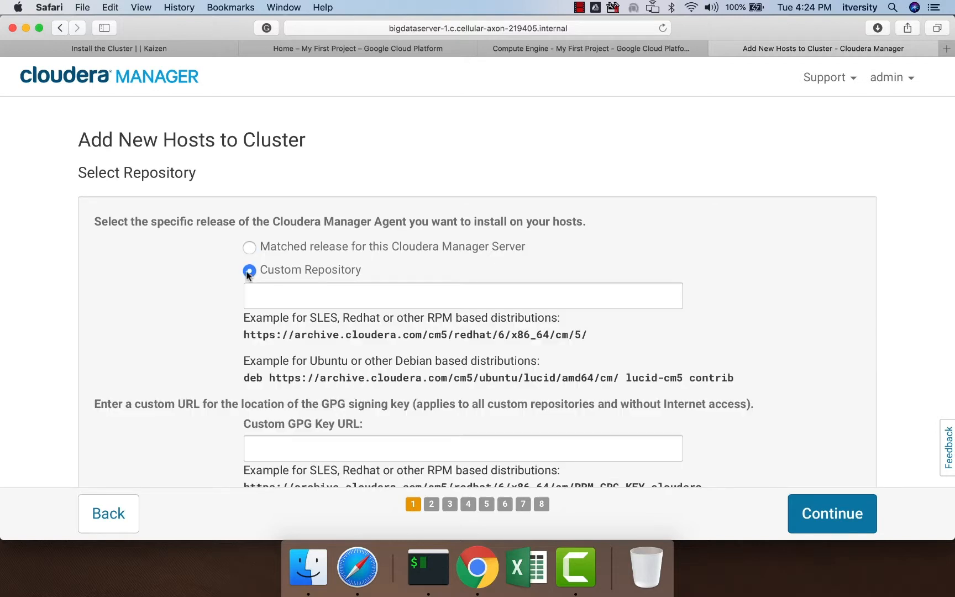
pyautogui.scroll(-3, 249, 275)
pyautogui.scroll(3, 251, 277)
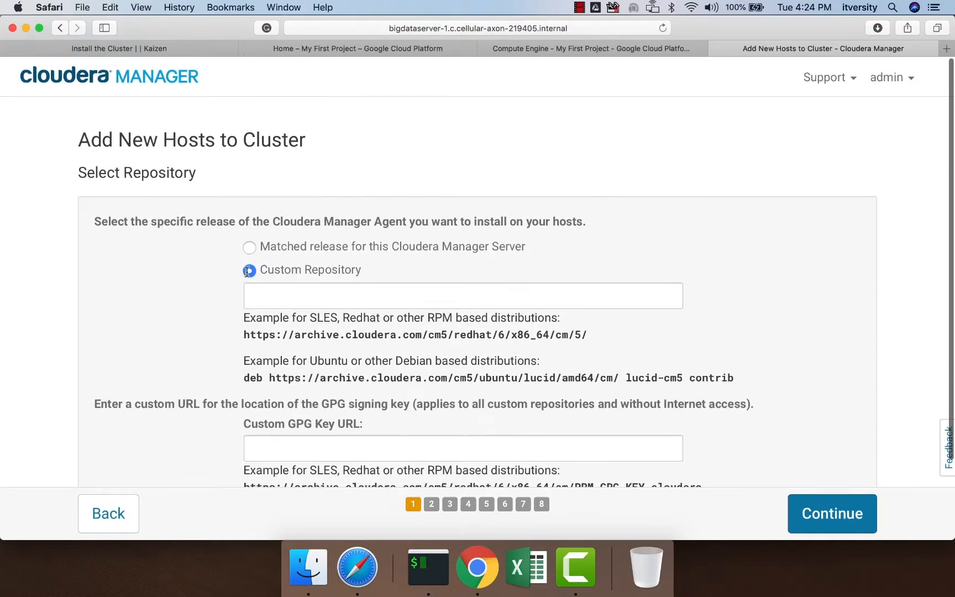
# Step: Select the matched release for this Cloudera Manager Server and proceed through the JDK license page
pyautogui.click(249, 247)
pyautogui.click(835, 522)
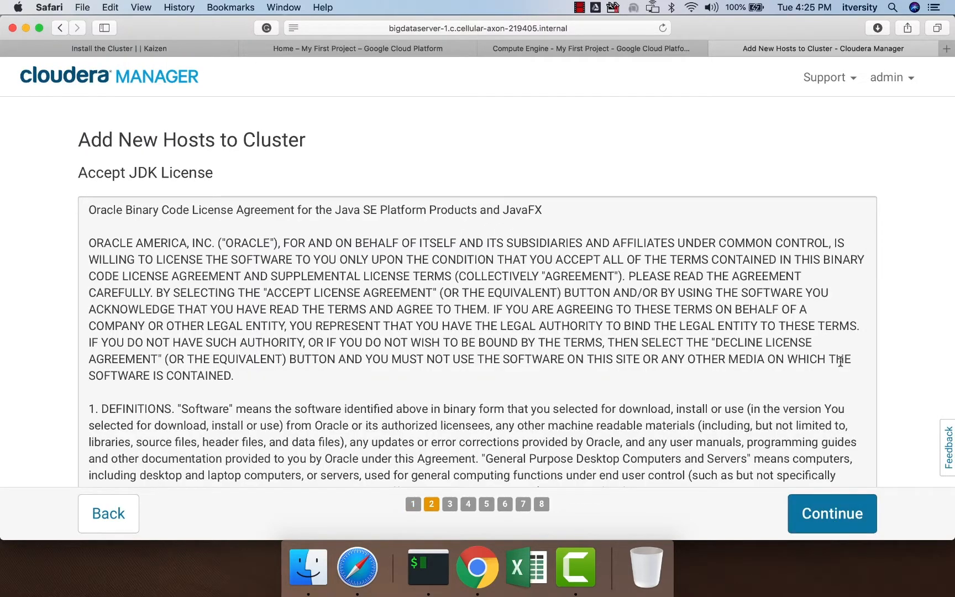
pyautogui.scroll(-5, 840, 359)
pyautogui.scroll(-10, 134, 284)
# Step: Set the host login to another user, itversity, with all hosts accepting the same private key
pyautogui.scroll(-4, 81, 356)
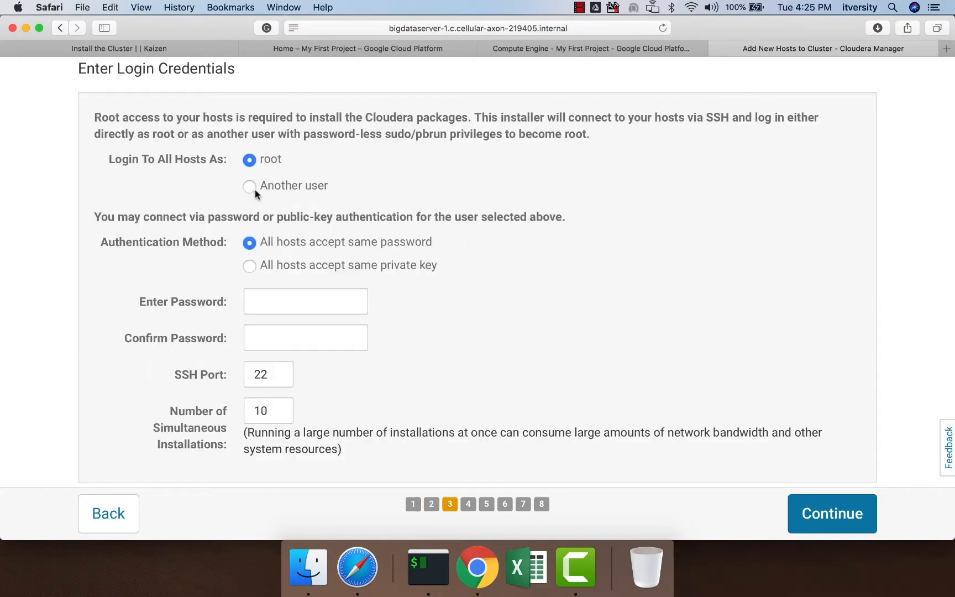
pyautogui.click(250, 186)
pyautogui.click(293, 215)
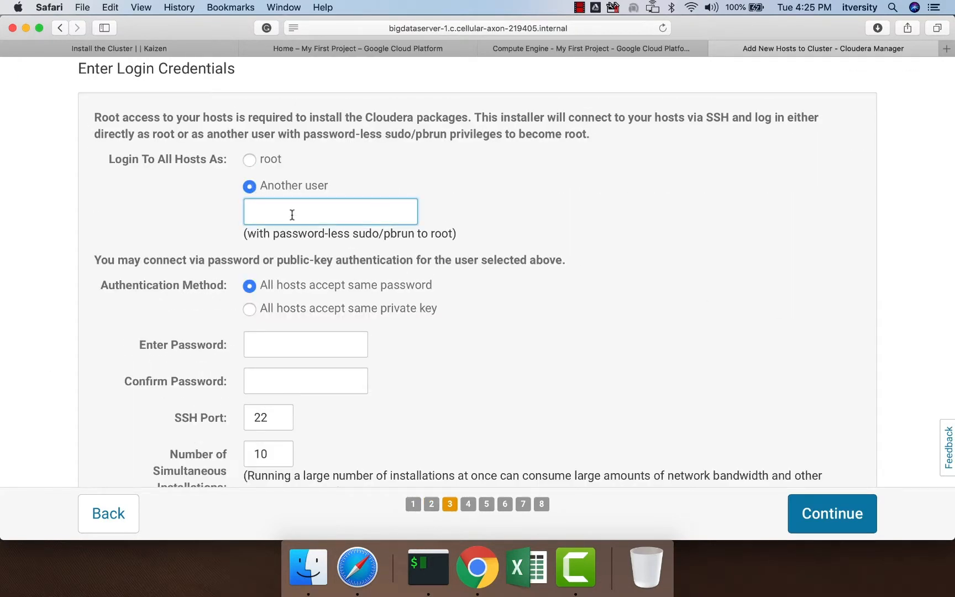
pyautogui.write('itversity')
pyautogui.click(249, 309)
pyautogui.scroll(-3, 503, 322)
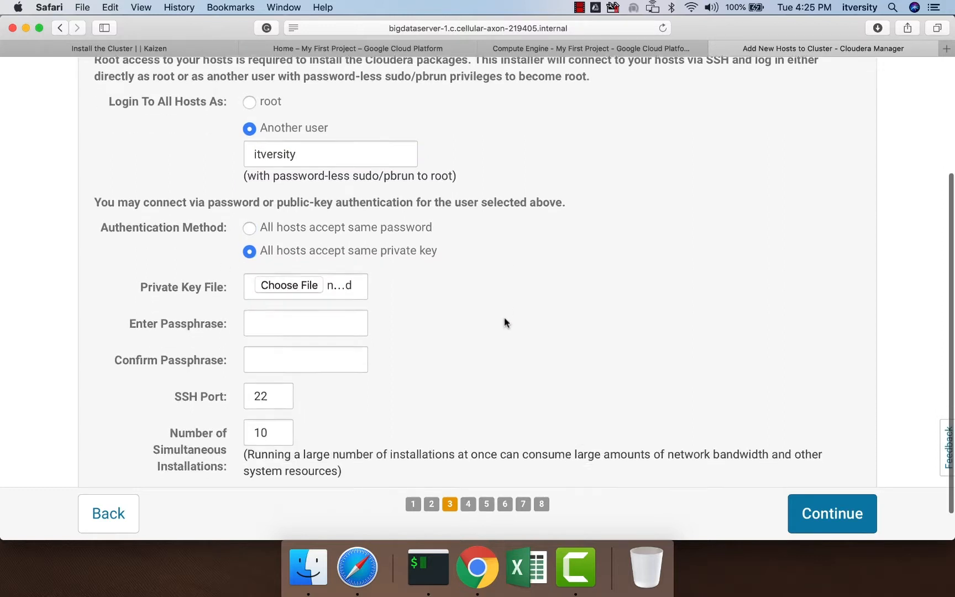
# Step: Choose the Google Compute Engine private key file from the itversity home folder and start the agent installation
pyautogui.click(295, 250)
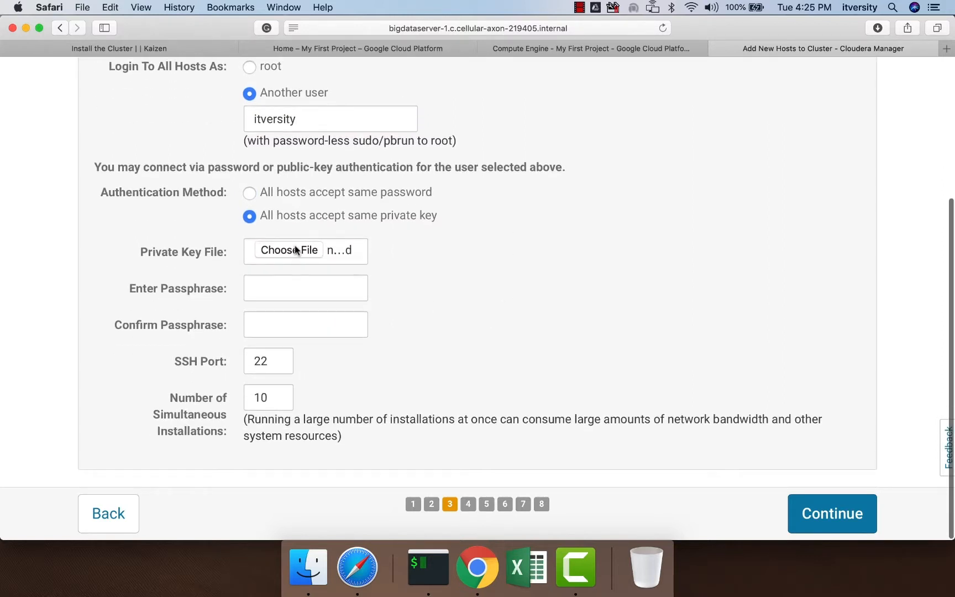
pyautogui.click(60, 110)
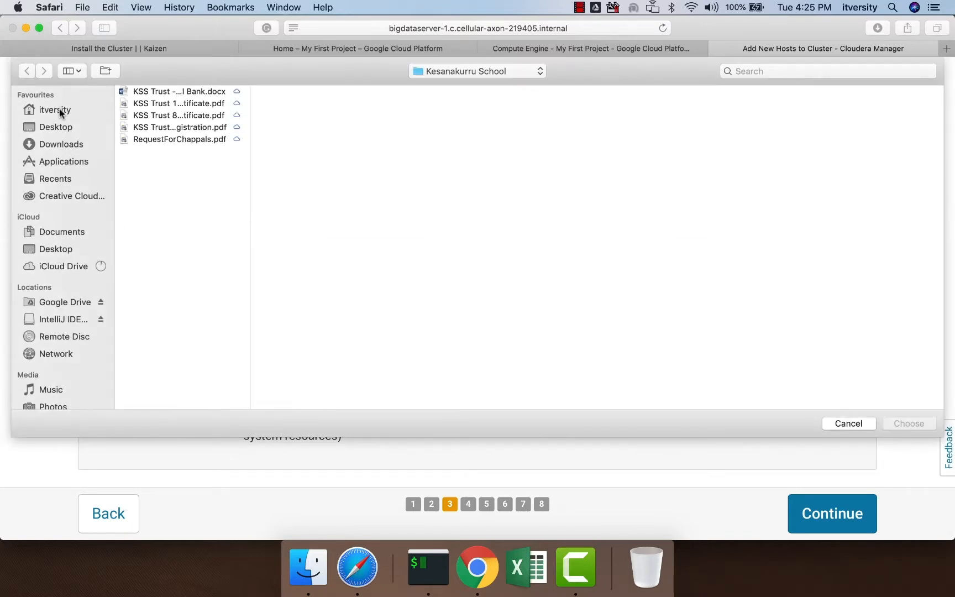
pyautogui.click(189, 340)
pyautogui.click(907, 424)
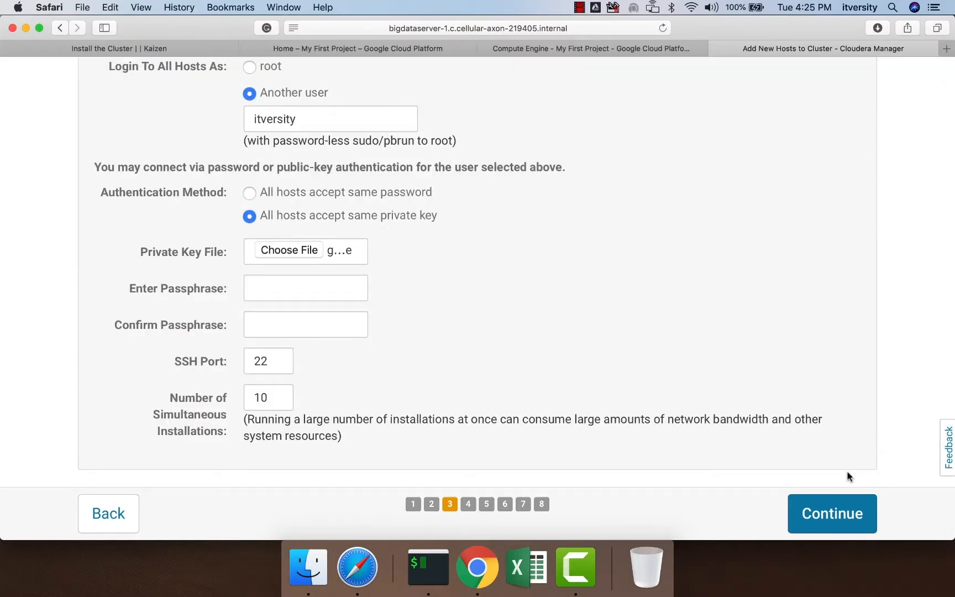
pyautogui.click(838, 519)
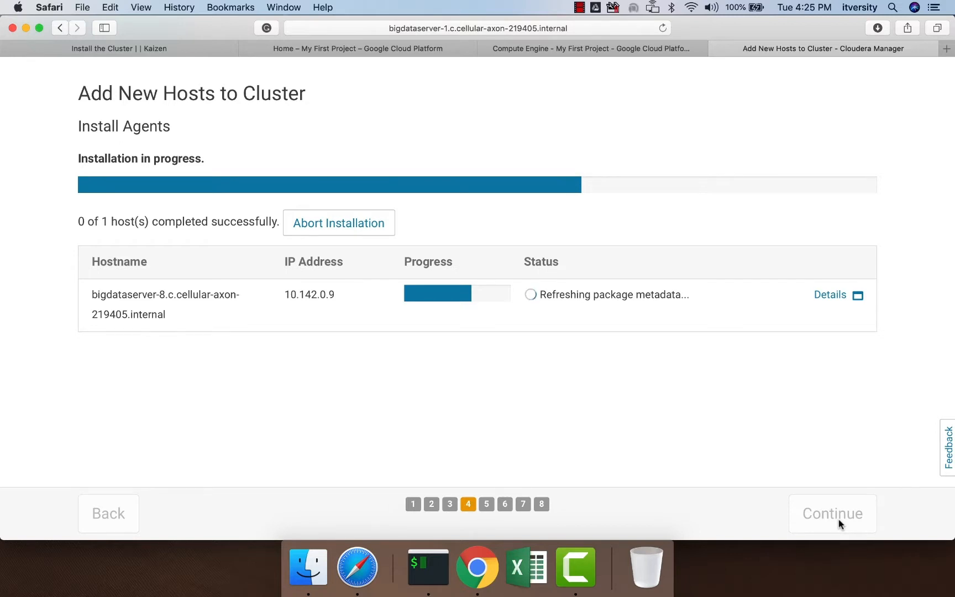
pyautogui.moveTo(336, 298); pyautogui.dragTo(290, 295)
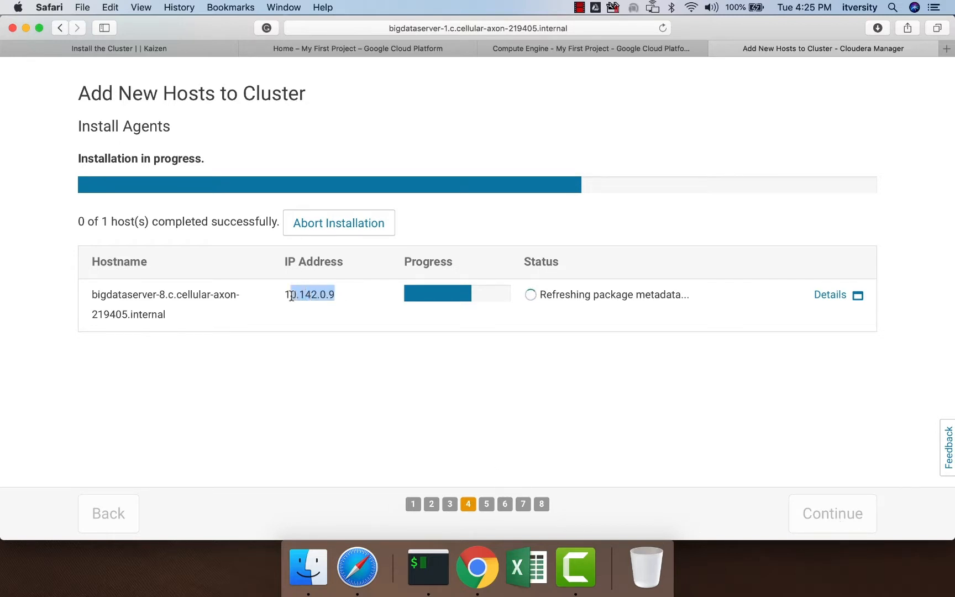
pyautogui.moveTo(165, 294); pyautogui.dragTo(92, 297)
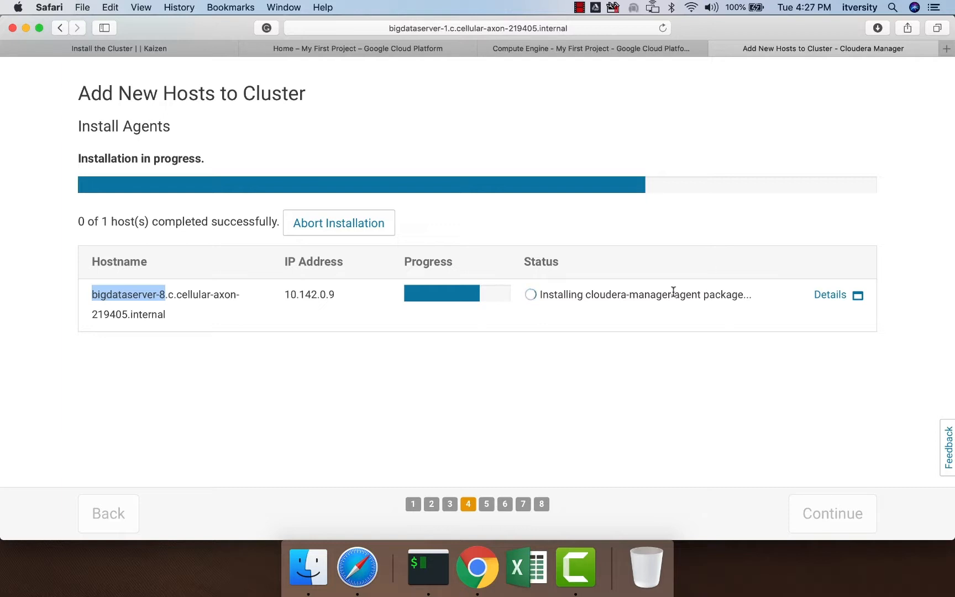
# Step: Switch to the iTerm2 session on bigdataserver-1, change into the setup_cluster directory and list its contents with ls -ltr
pyautogui.click(429, 567)
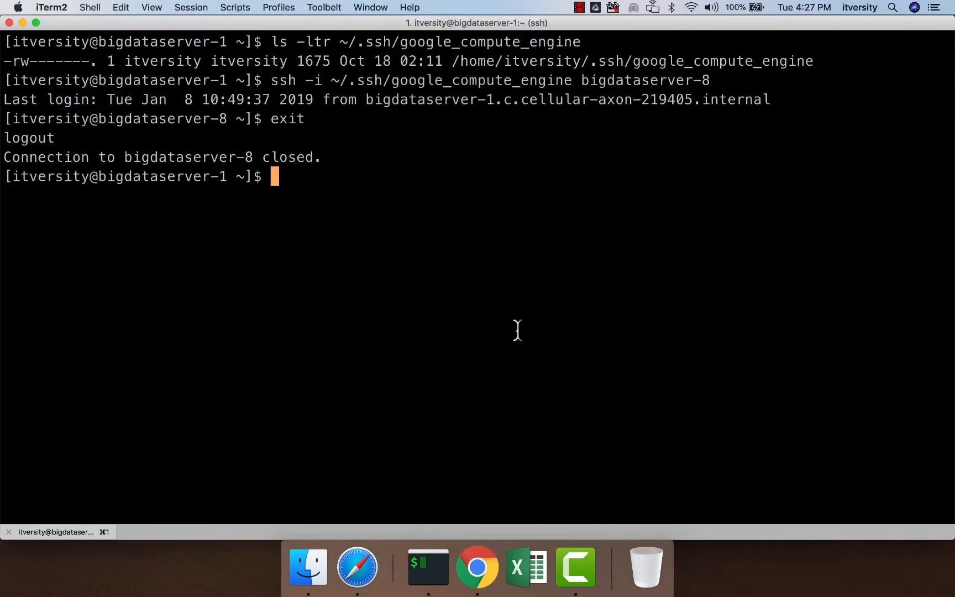
pyautogui.press('Return')
pyautogui.press('Return')
pyautogui.press('Return')
pyautogui.press('Up')
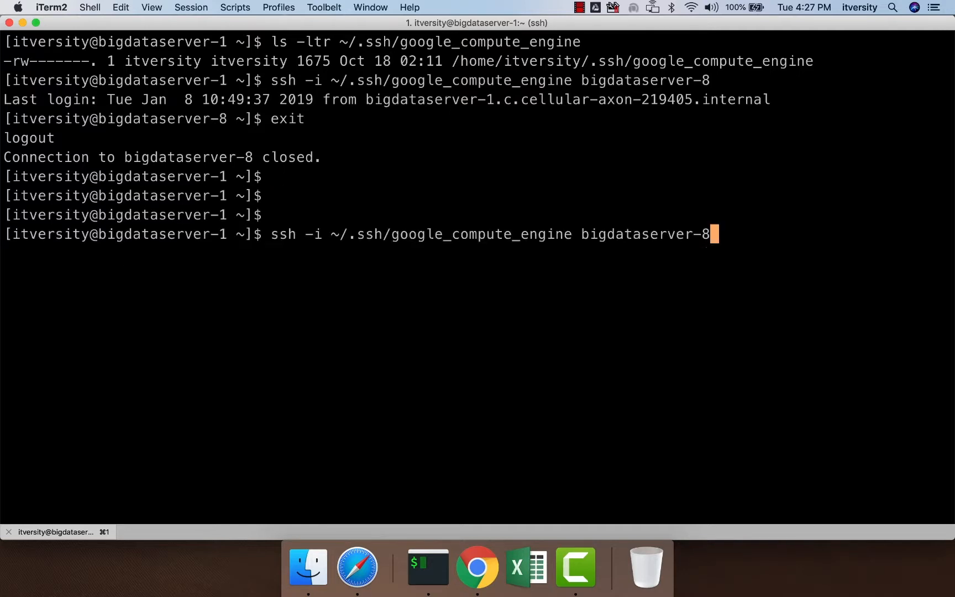
pyautogui.hotkey('ctrl', 'u')
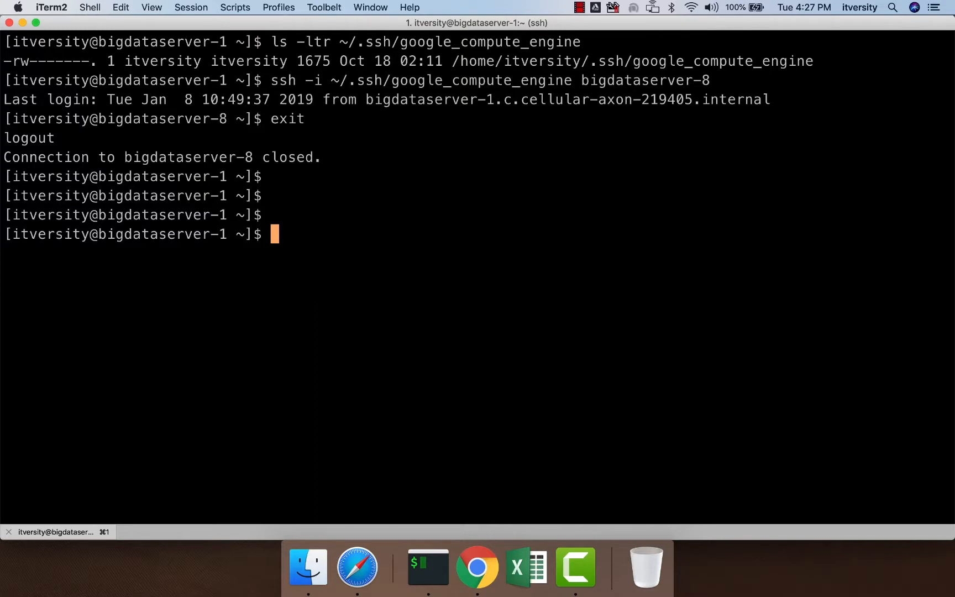
pyautogui.write('cd set')
pyautogui.press('Tab')
pyautogui.press('Return')
pyautogui.write('ls -ltr')
pyautogui.press('Return')
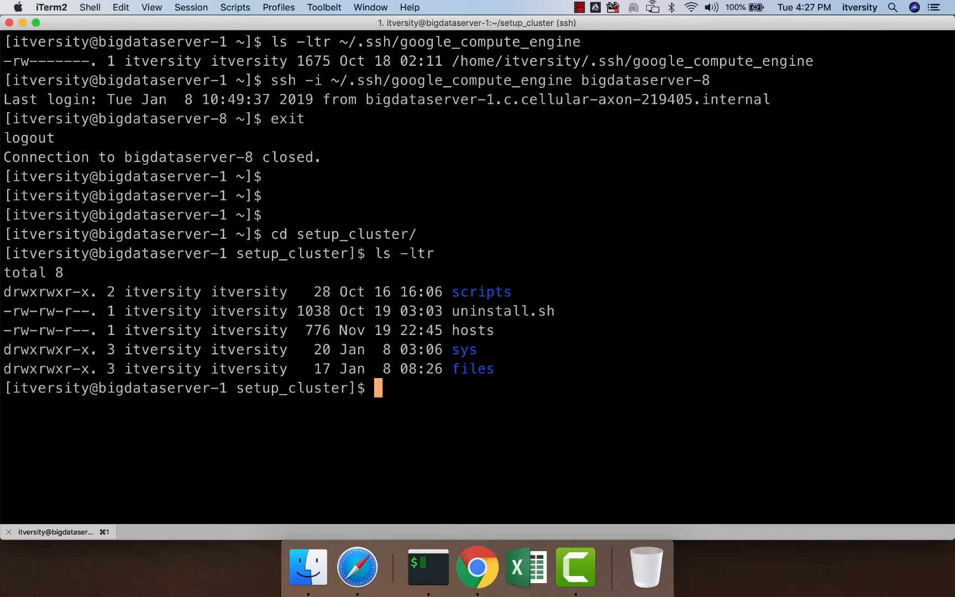
# Step: Open the Ansible inventory file hosts in vi, review its host groups and quit without changes
pyautogui.write('vi hosts')
pyautogui.press('Return')
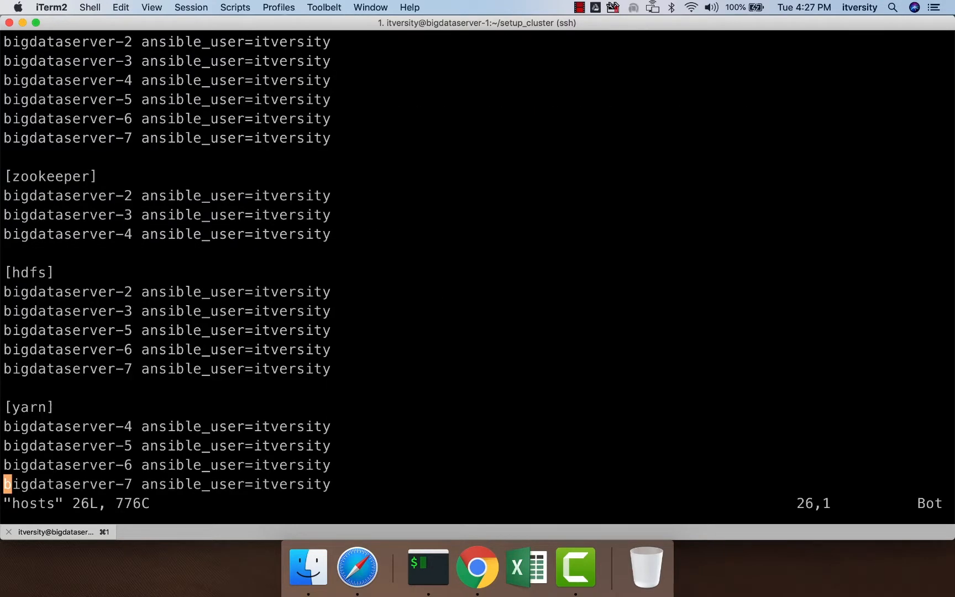
pyautogui.press('Up')
pyautogui.press('Up')
pyautogui.press('Up')
pyautogui.press('Up')
pyautogui.press('Up')
pyautogui.press('Up')
pyautogui.write(':q')
pyautogui.press('Return')
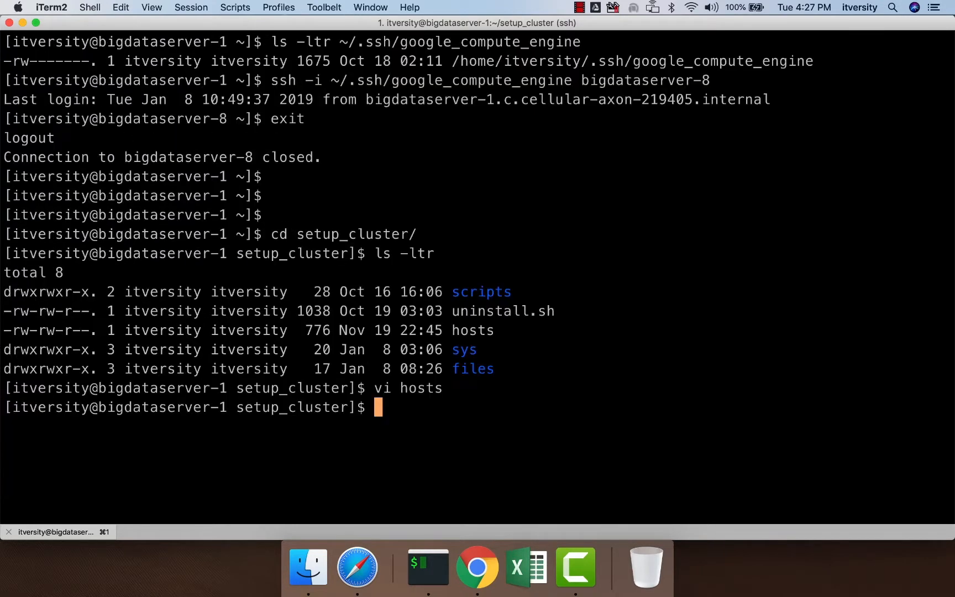
# Step: Run "hostname -f" on all inventory hosts with Ansible, using the private key ~/.ssh/google_compute_engine, and highlight bigdataserver-8's result
pyautogui.write('ansi')
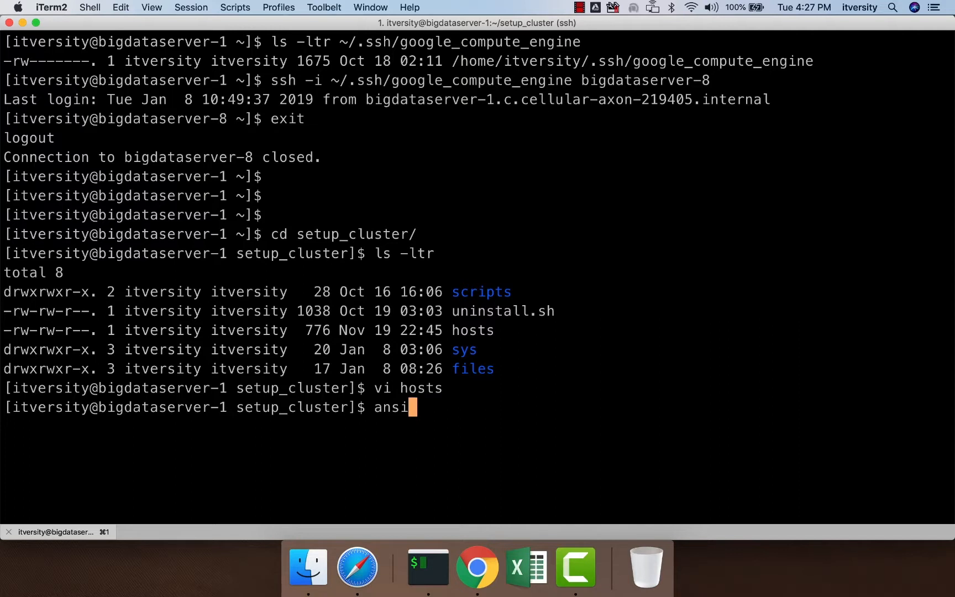
pyautogui.write('ble all -i ')
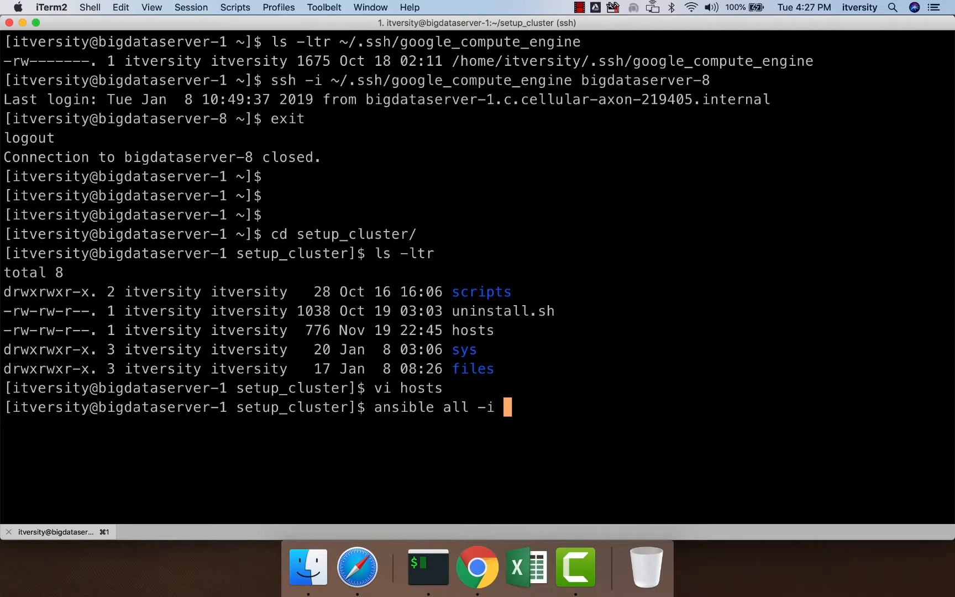
pyautogui.write('hosts -a "host')
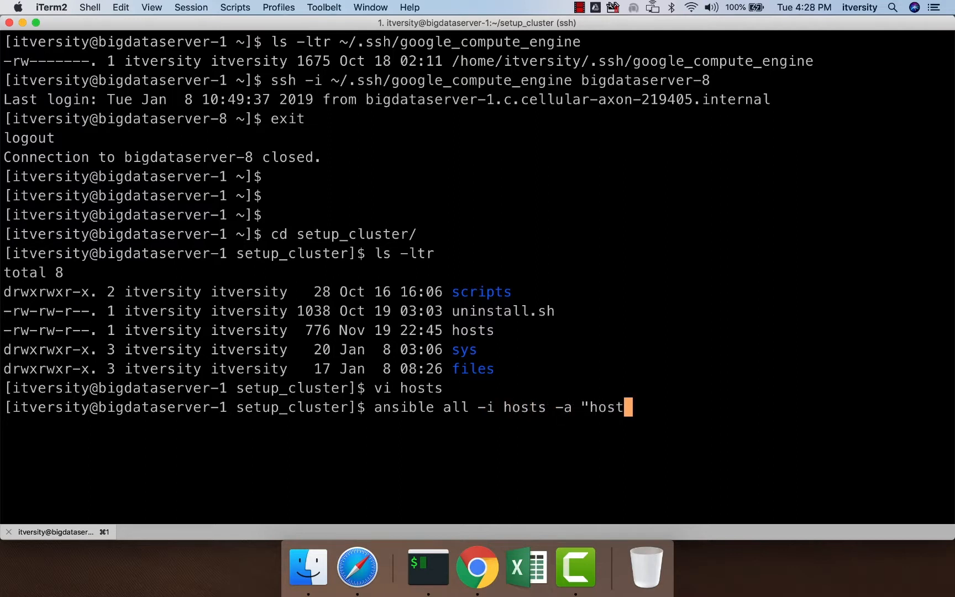
pyautogui.write('name -f" ')
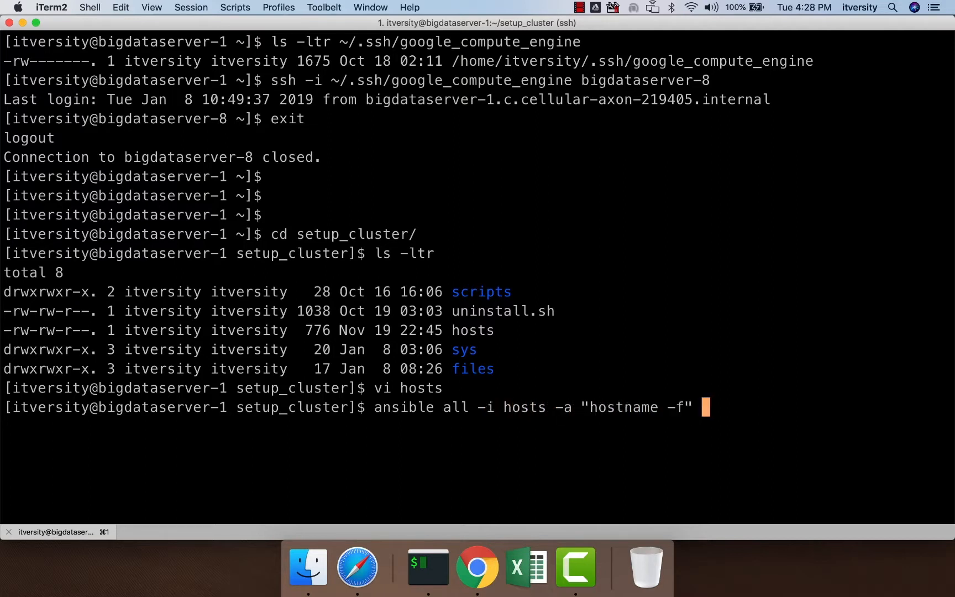
pyautogui.write('--private-key=')
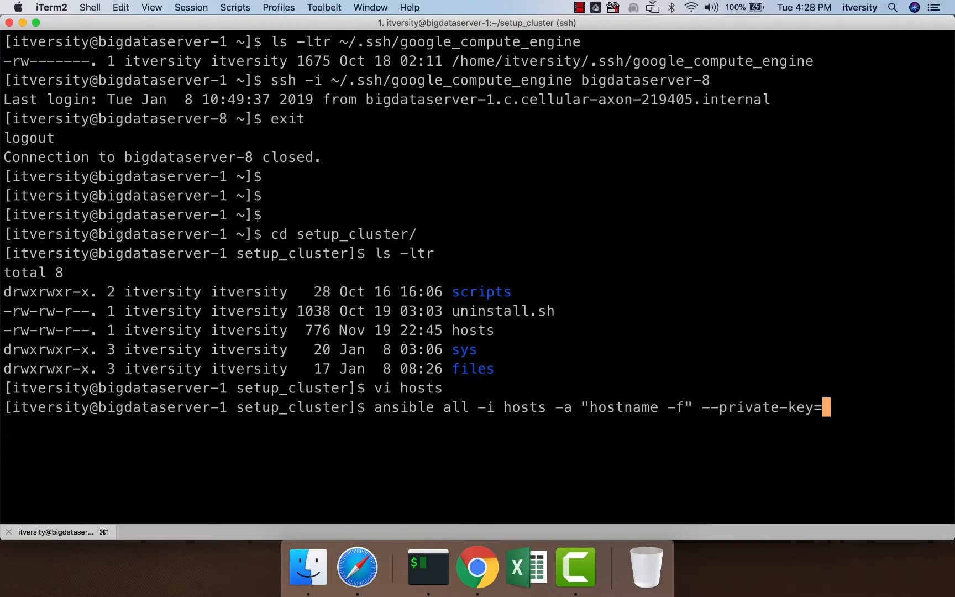
pyautogui.write('~/,ss')
pyautogui.write('h/google_compute_engine')
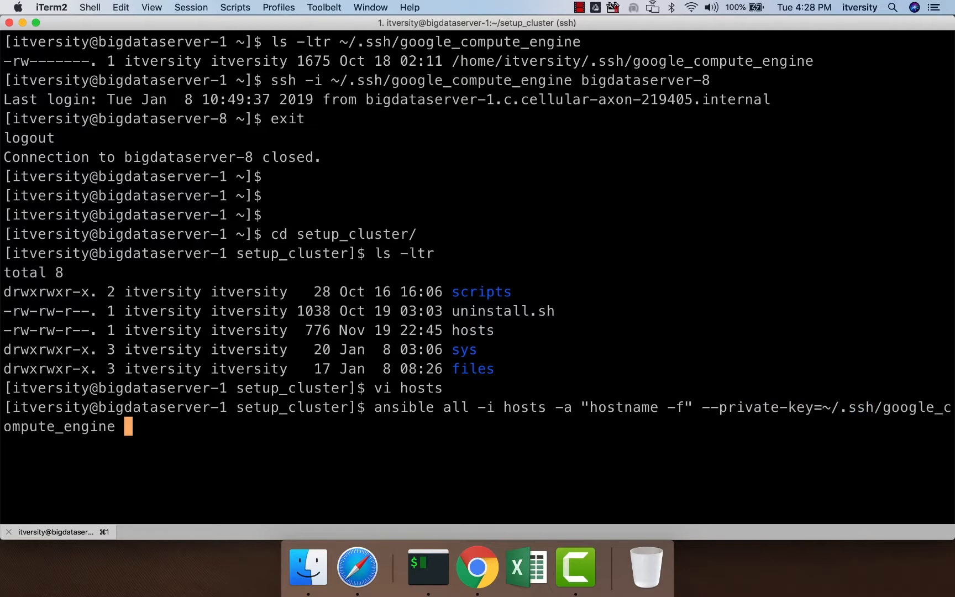
pyautogui.press('Return')
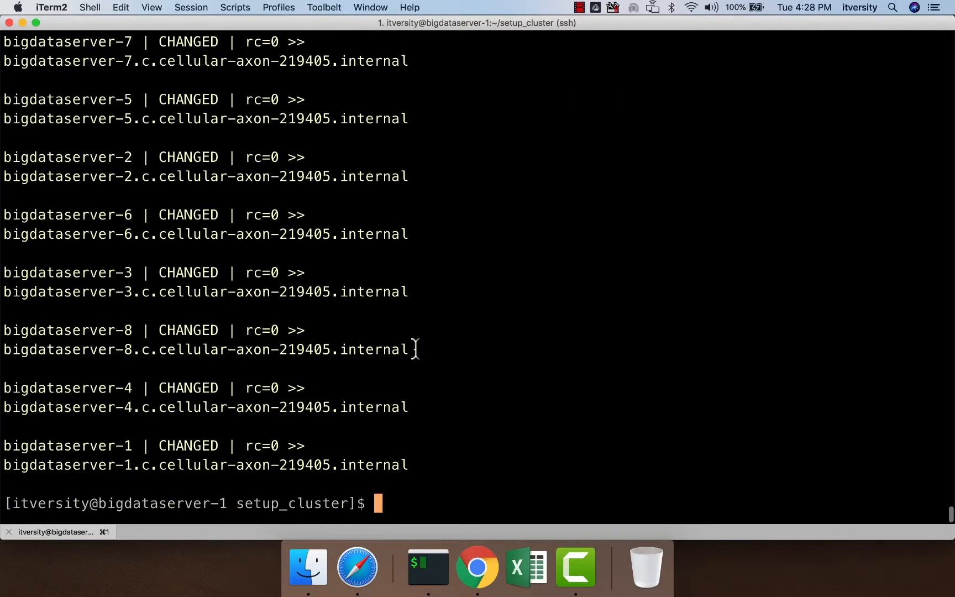
pyautogui.moveTo(416, 346); pyautogui.dragTo(2, 346)
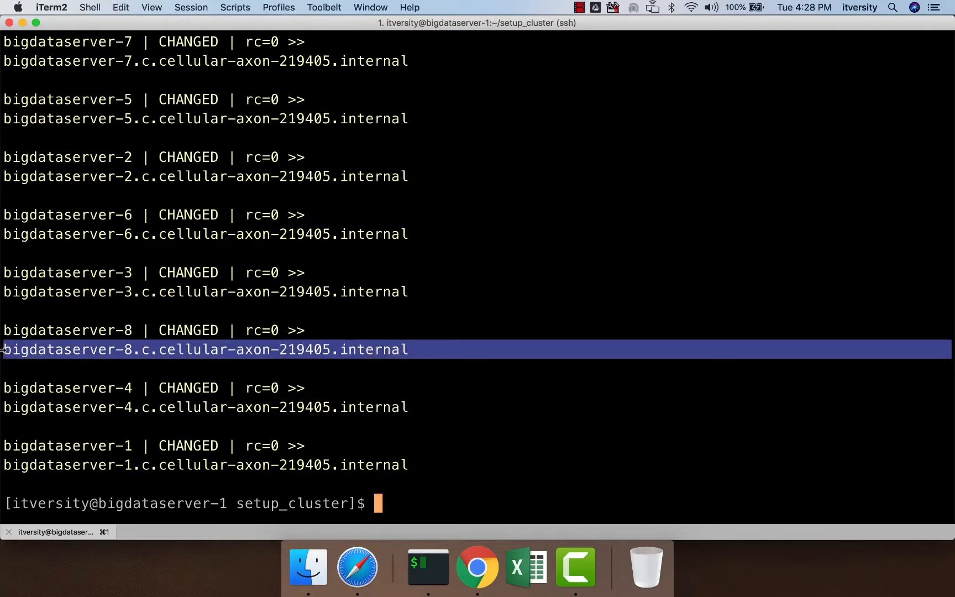
# Step: Return to Cloudera Manager in Safari, continue to parcel installation and check the per-host KAFKA and SPARK2 progress, including bigdataserver-8's SPARK2 details
pyautogui.press('super+Tab')
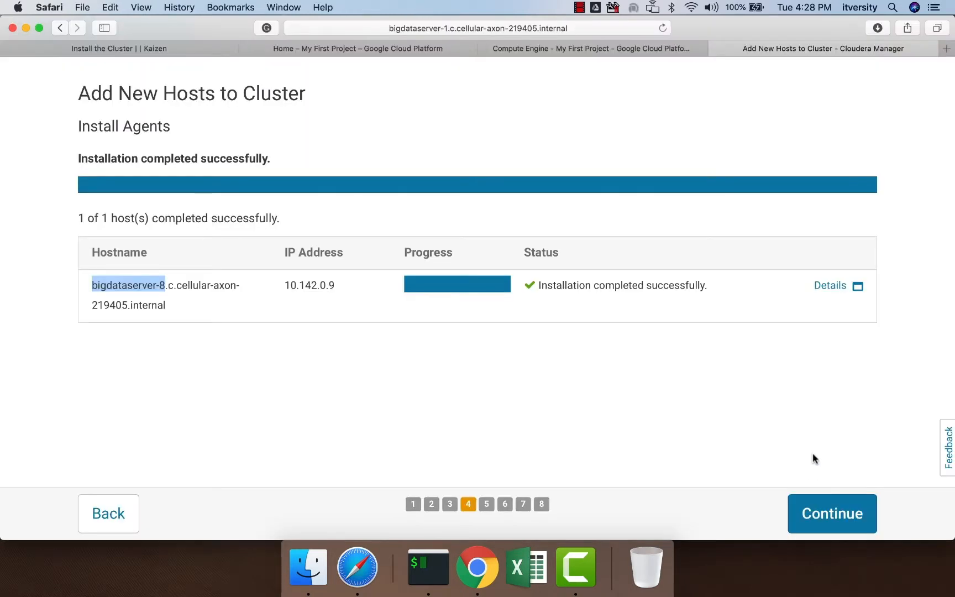
pyautogui.click(843, 516)
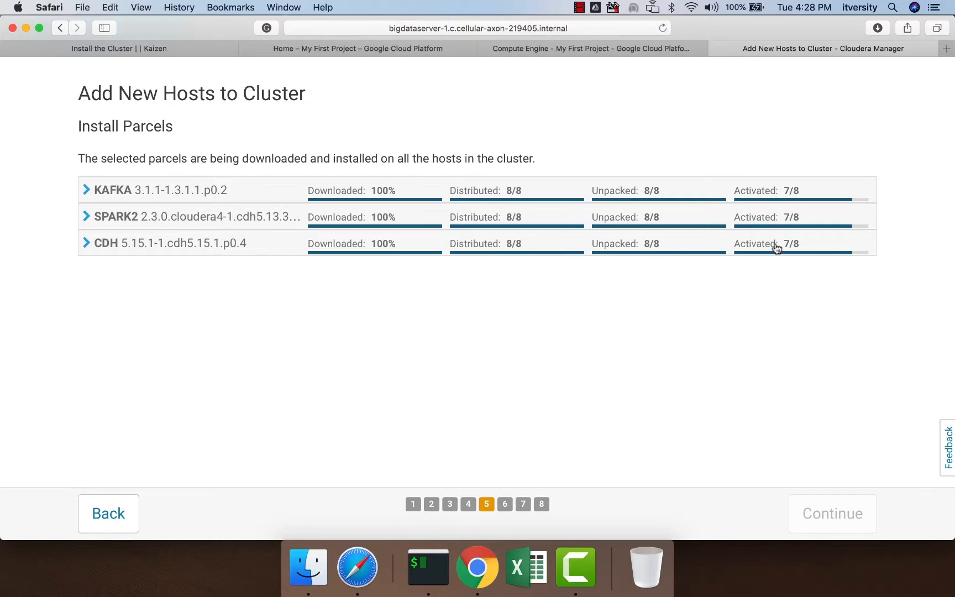
pyautogui.click(88, 190)
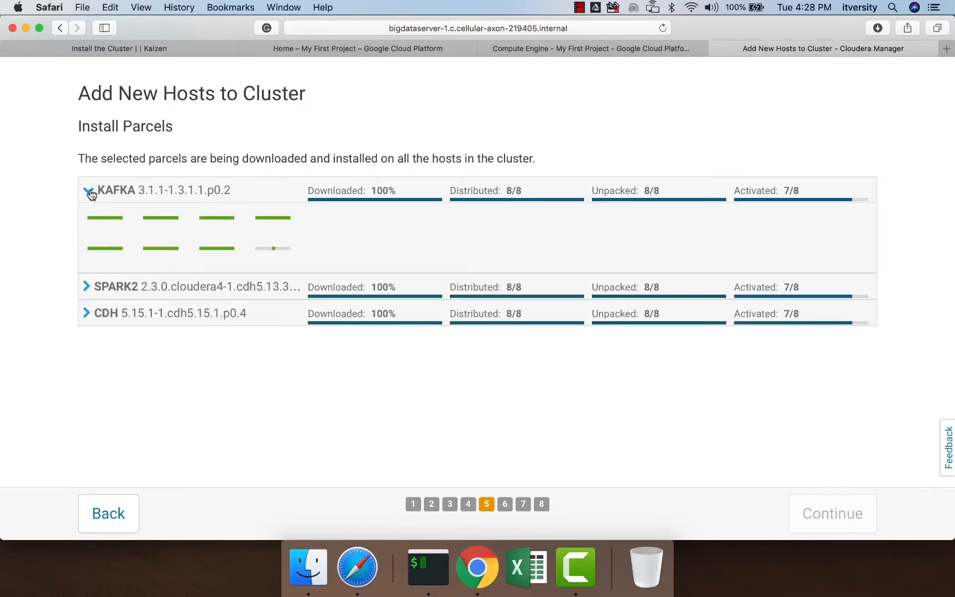
pyautogui.click(91, 292)
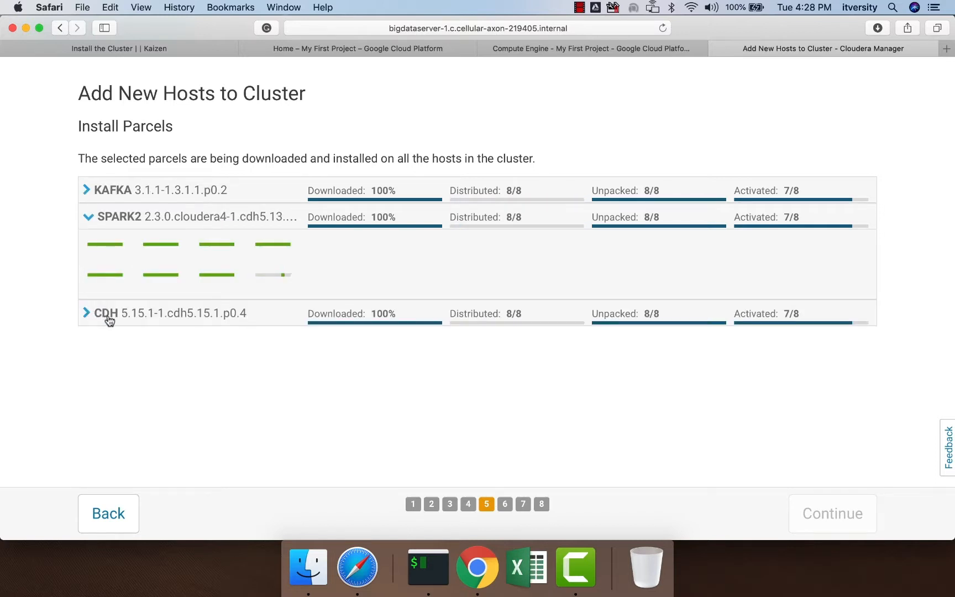
pyautogui.click(88, 314)
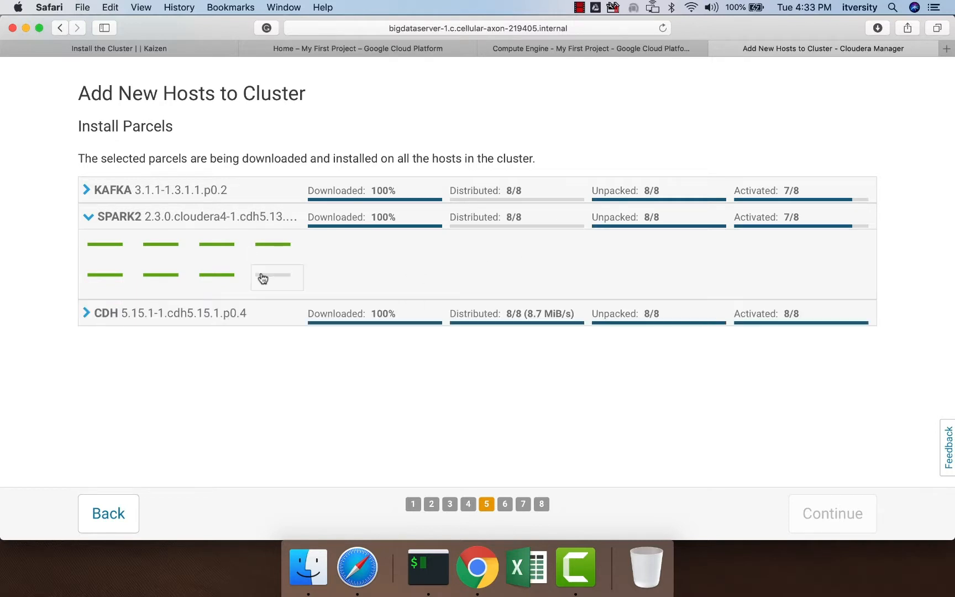
pyautogui.click(87, 191)
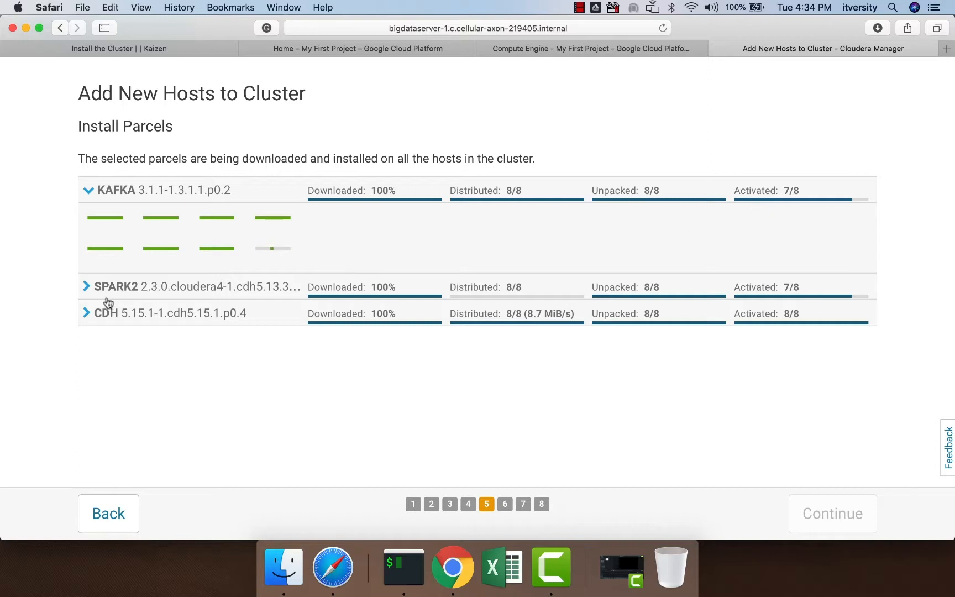
pyautogui.click(90, 296)
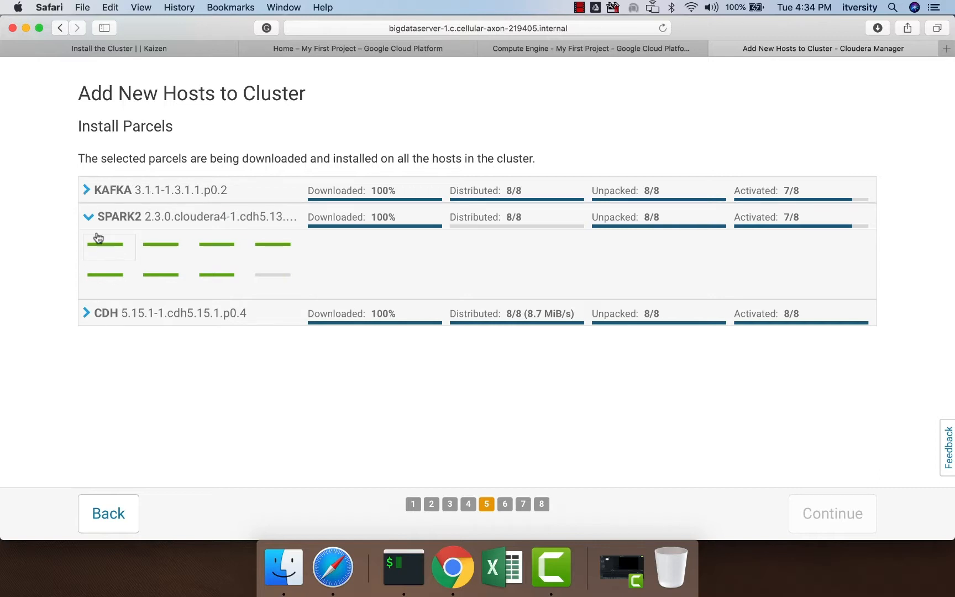
pyautogui.click(89, 221)
pyautogui.click(271, 281)
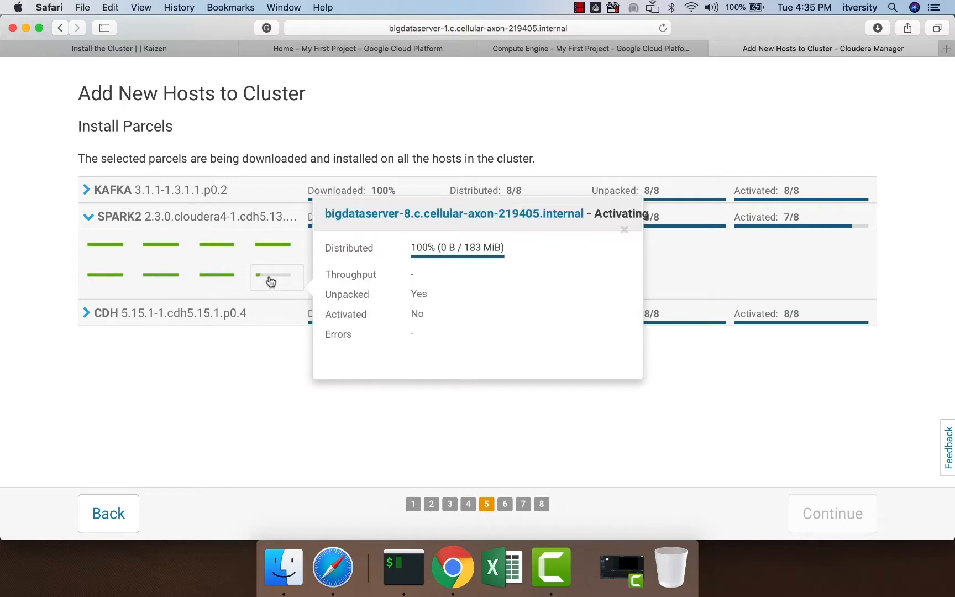
pyautogui.click(432, 221)
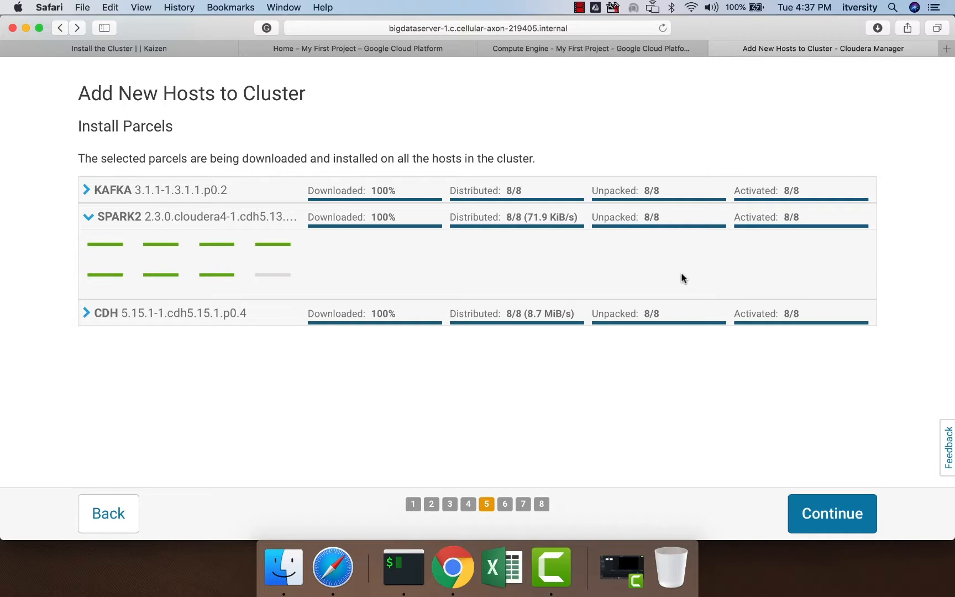
# Step: Continue to the host inspection and review its validation warnings and the Java versions in the version summary
pyautogui.click(829, 510)
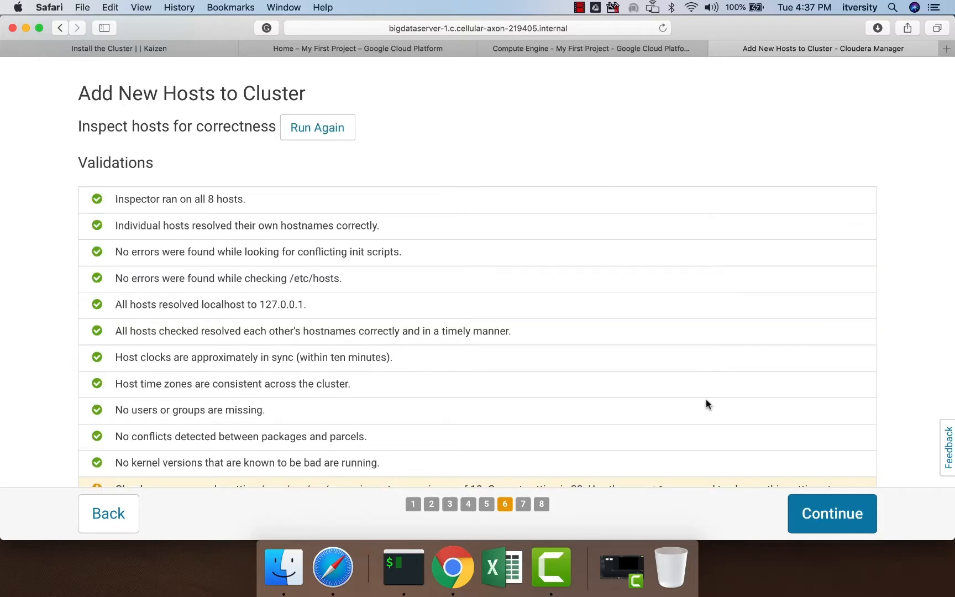
pyautogui.scroll(-5, 705, 403)
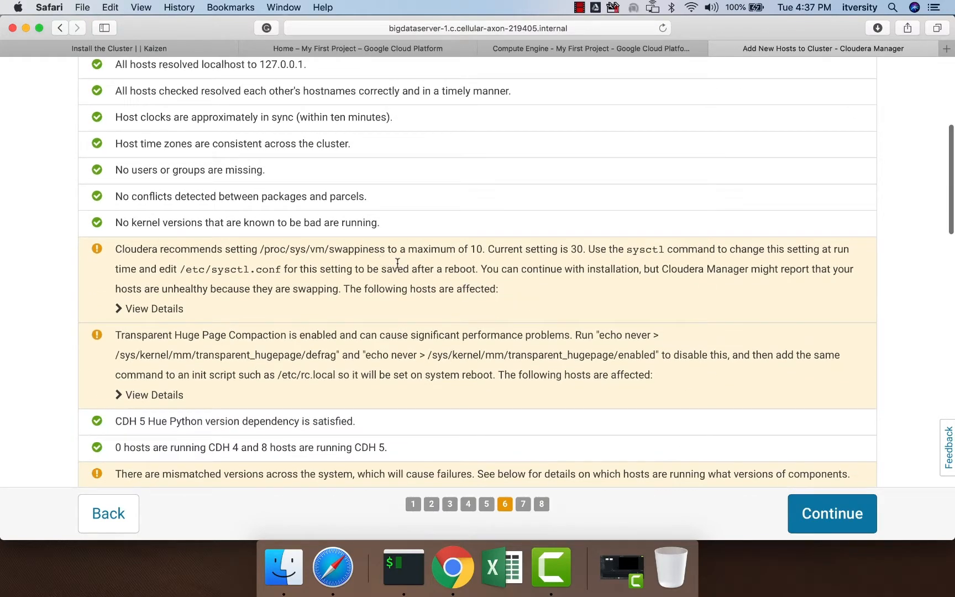
pyautogui.scroll(-2, 397, 263)
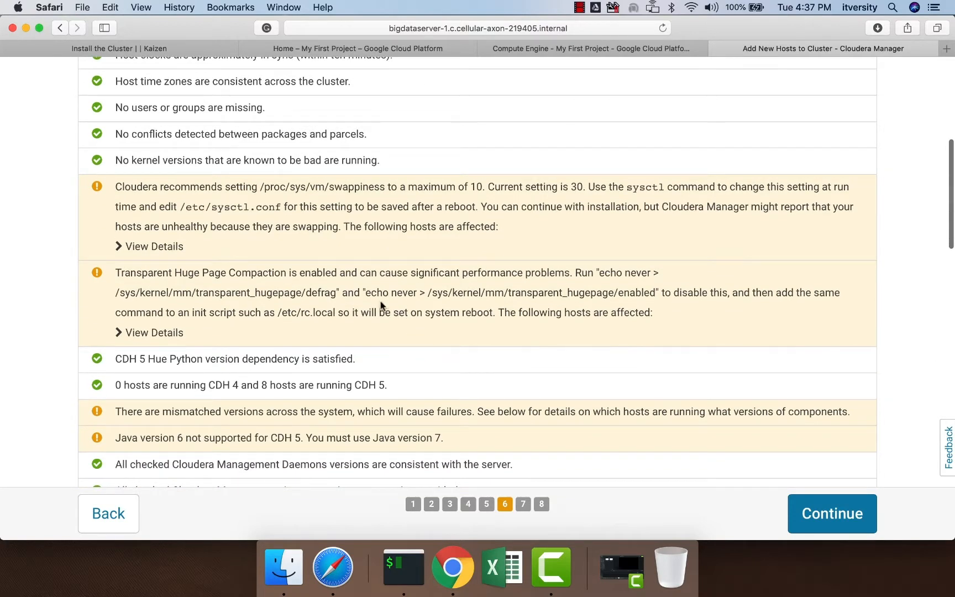
pyautogui.scroll(-3, 381, 305)
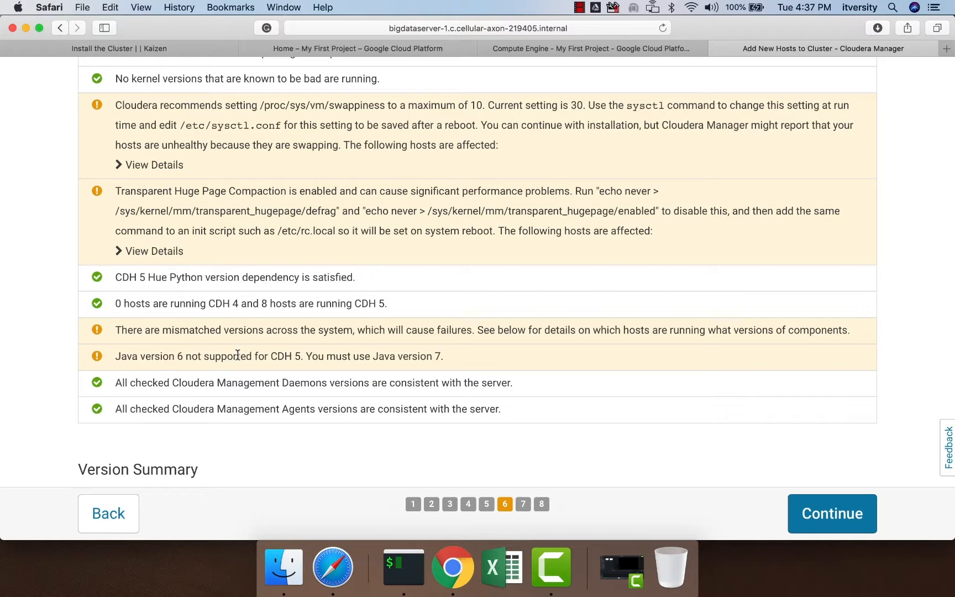
pyautogui.scroll(-15, 149, 296)
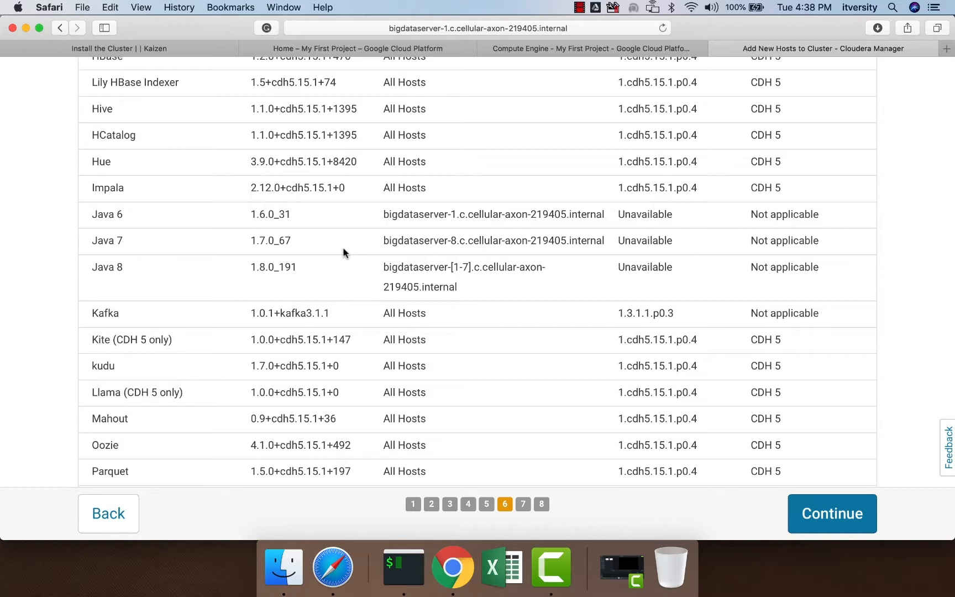
pyautogui.scroll(20, 343, 249)
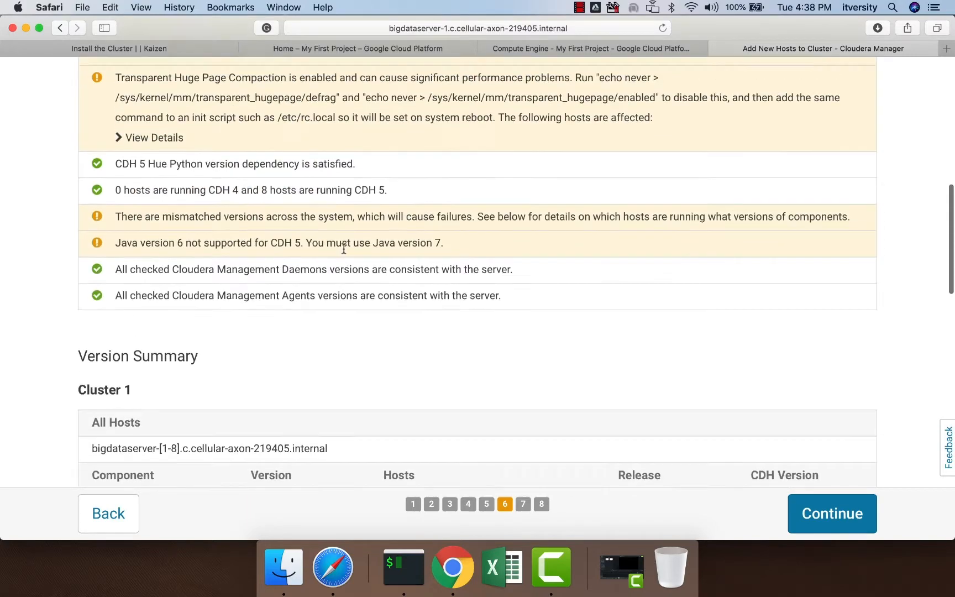
pyautogui.scroll(1, 343, 253)
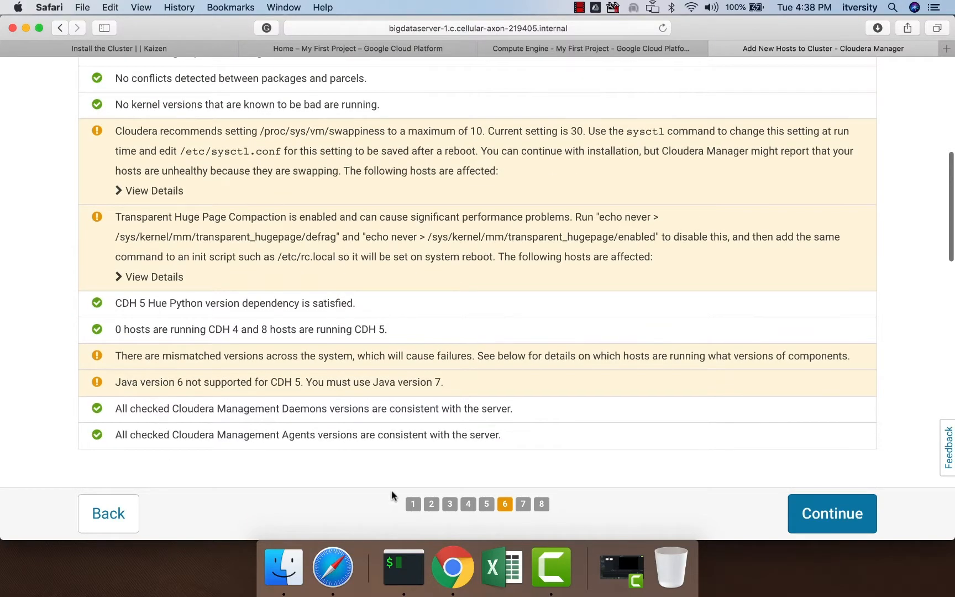
# Step: In iTerm2, reconnect to bigdataserver-1 over SSH and from there log in to bigdataserver-8 with the ~/.ssh/google_compute_engine key
pyautogui.click(403, 569)
pyautogui.hotkey('ctrl', 'd')
pyautogui.press('Up')
pyautogui.press('Return')
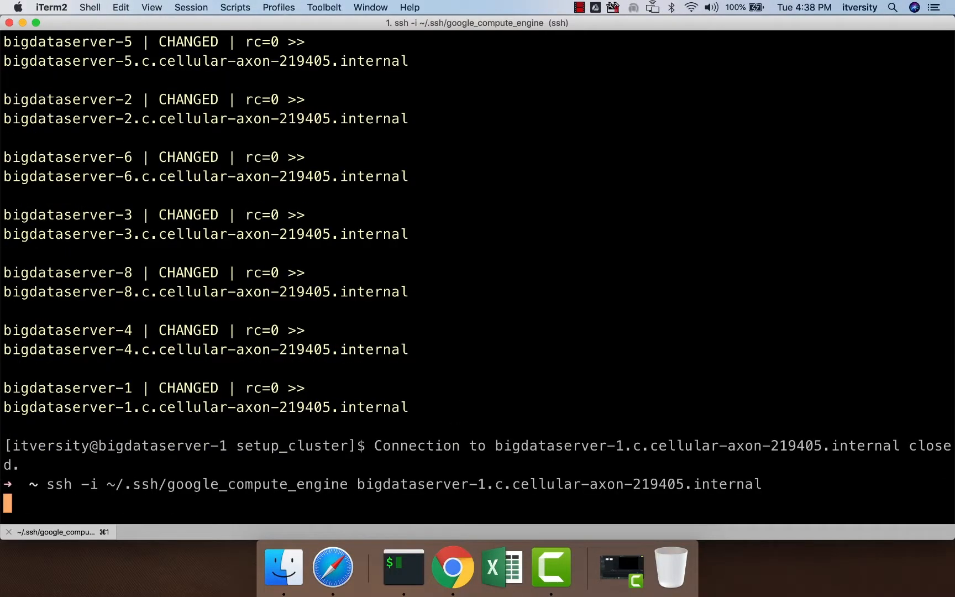
pyautogui.write('ssh ')
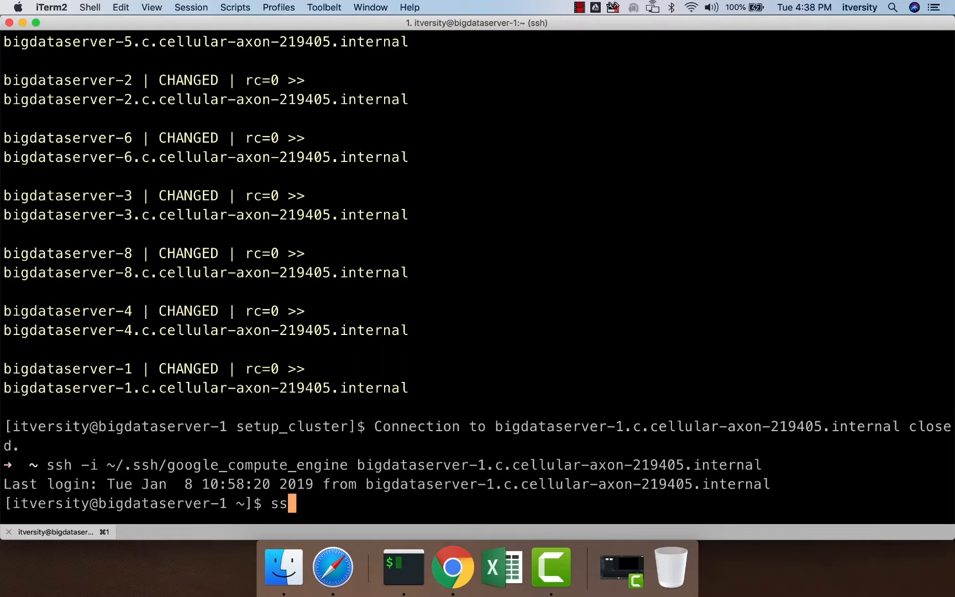
pyautogui.write('-i ~/.ssh')
pyautogui.write('/google_compute_engine bigdataserver-8')
pyautogui.press('Return')
# Step: Try to set the swappiness at runtime on bigdataserver-8 with "sudo sysctl vm.swappiness = 0"
pyautogui.write('sudo ')
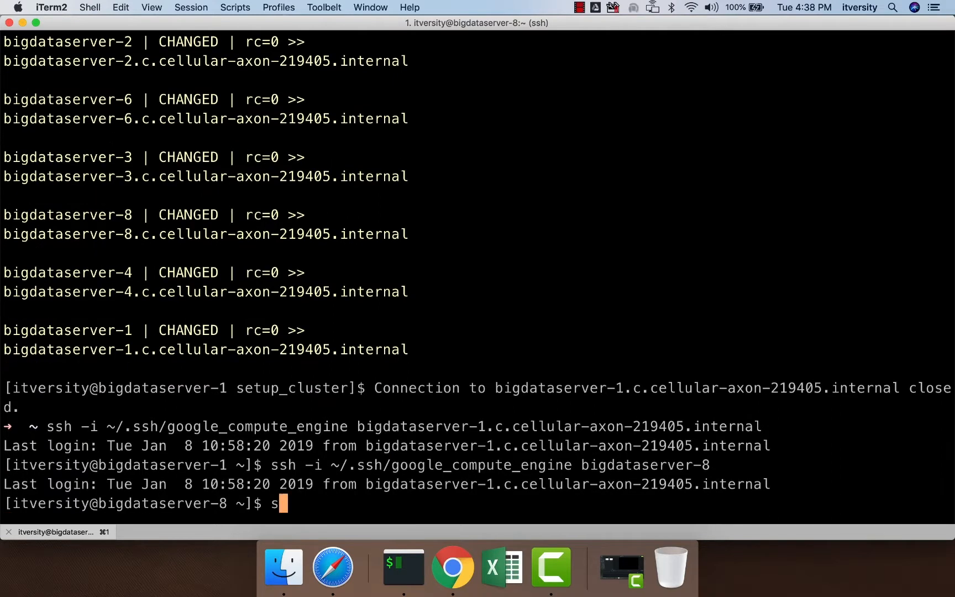
pyautogui.write('sys')
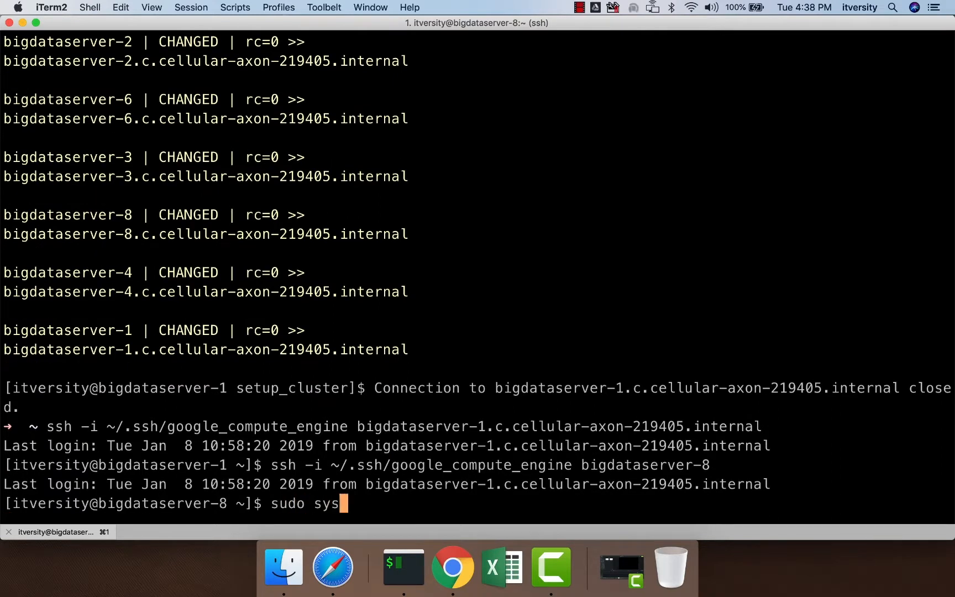
pyautogui.write('ctl vm')
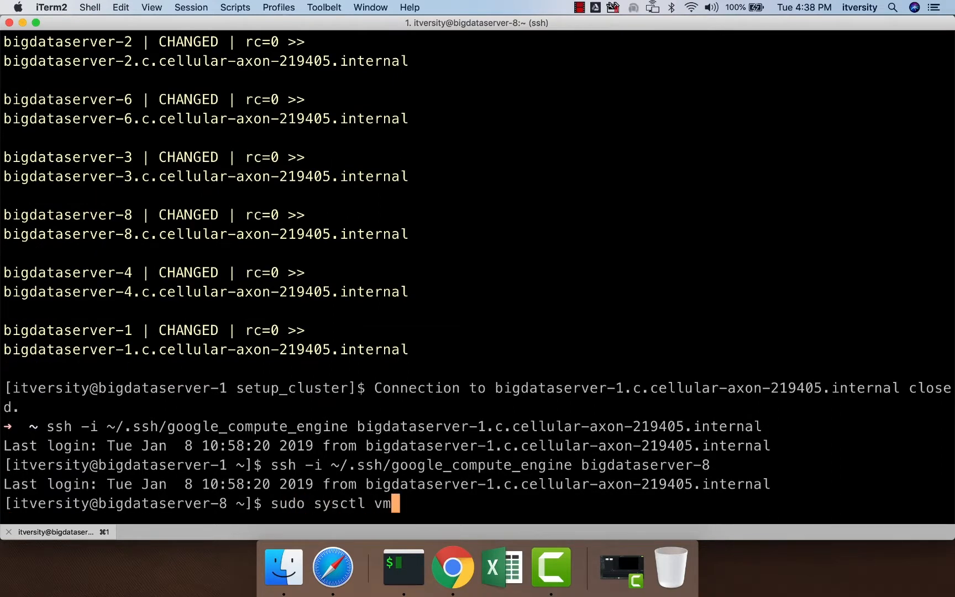
pyautogui.write('.swappiness = 0')
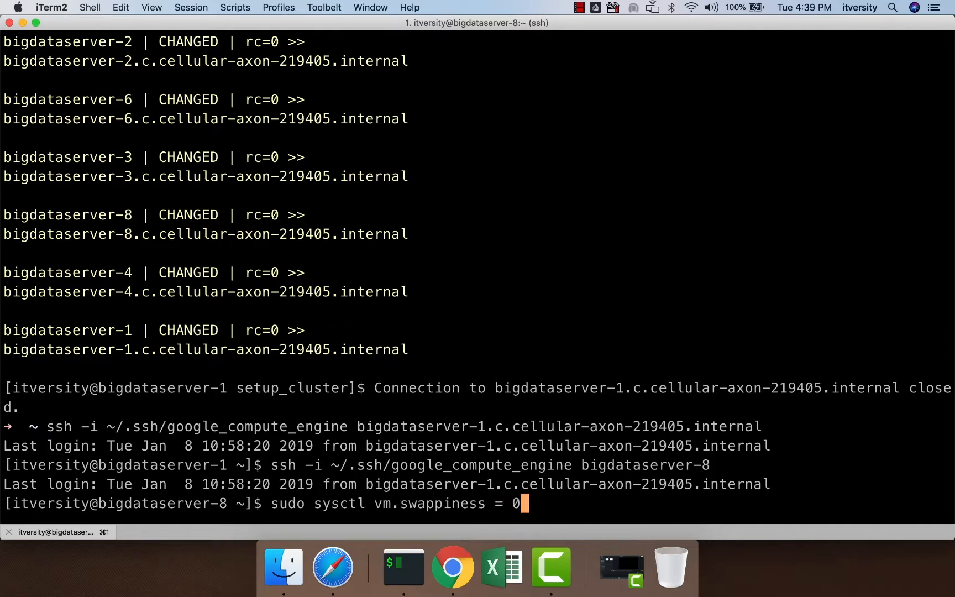
pyautogui.press('Return')
pyautogui.press('super+Tab')
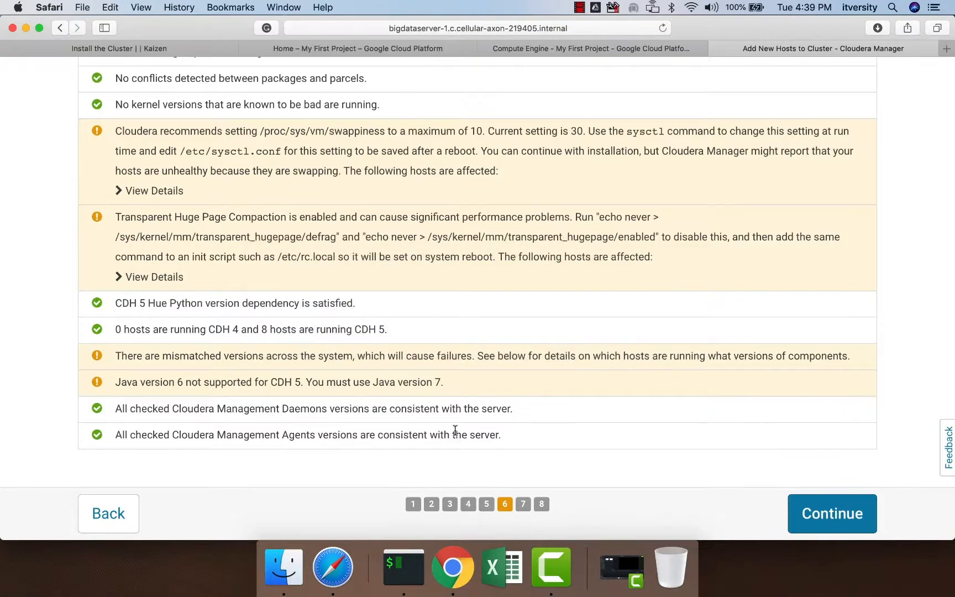
pyautogui.press('super+Tab')
# Step: Rerun the sysctl command without spaces around the equals sign, as "sudo sysctl vm.swappiness=0"
pyautogui.press('Up')
pyautogui.press('Left')
pyautogui.press('Left')
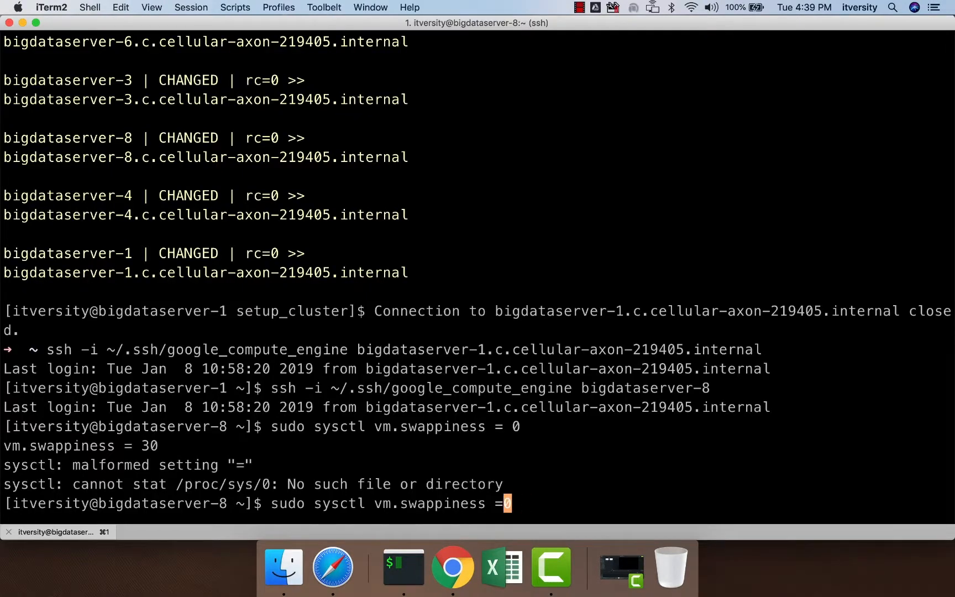
pyautogui.press('Delete')
pyautogui.press('Left')
pyautogui.press('BackSpace')
pyautogui.press('Return')
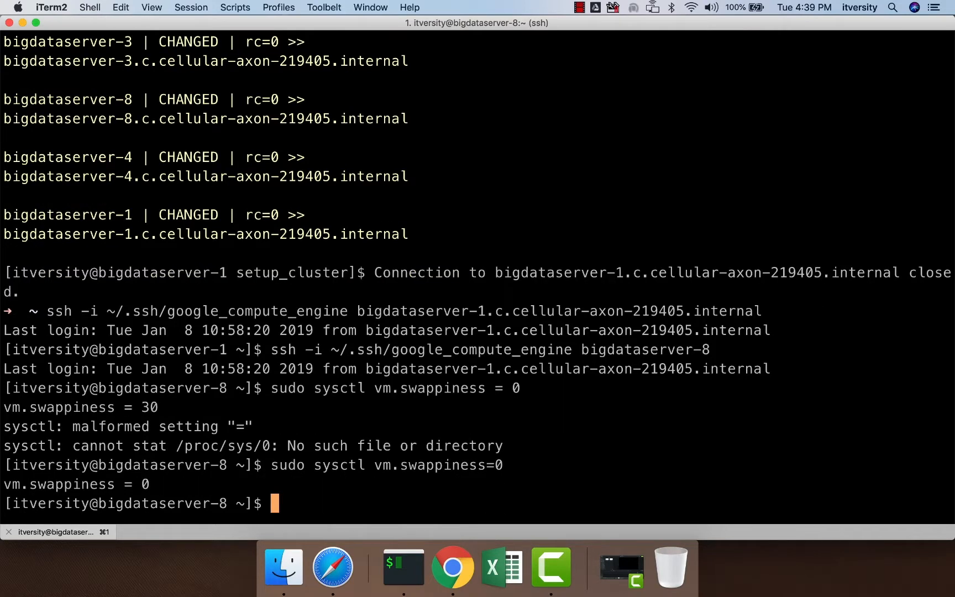
# Step: Edit /etc/sysctl.conf with vi as root, add the line "vm.swappiness = 0" and save the file
pyautogui.write('sudo vi /etc/')
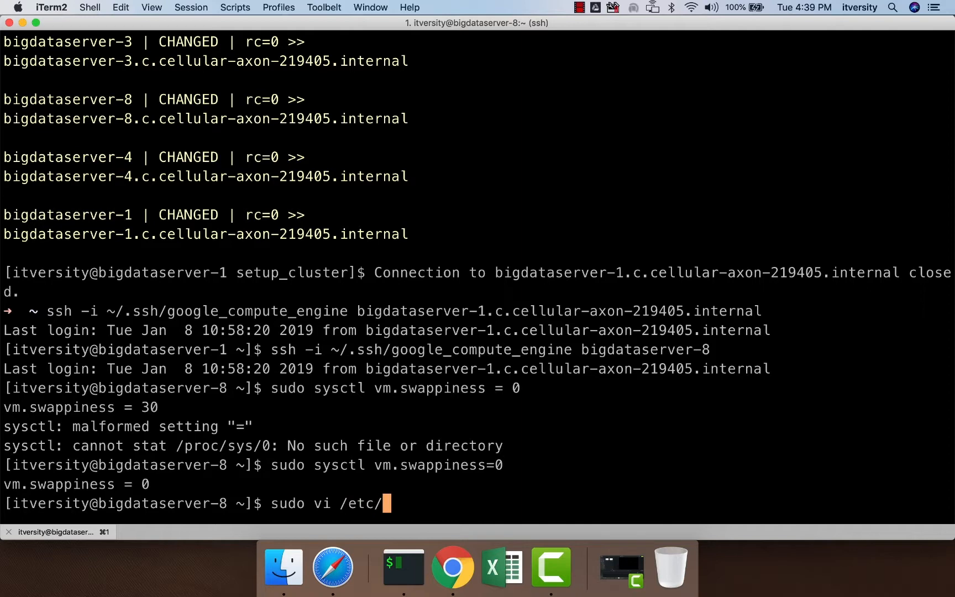
pyautogui.write('sys')
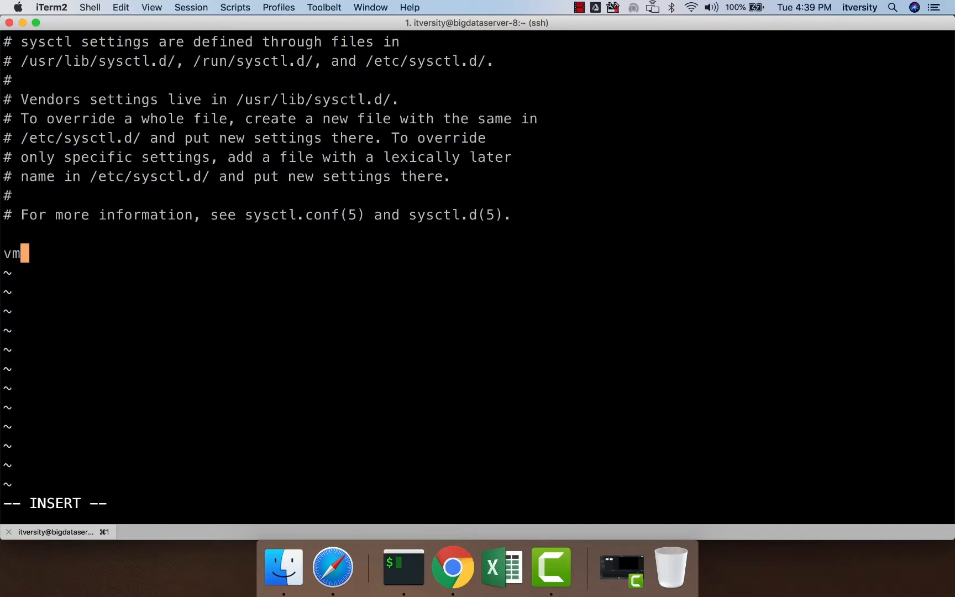
pyautogui.write('.swappiness = 0')
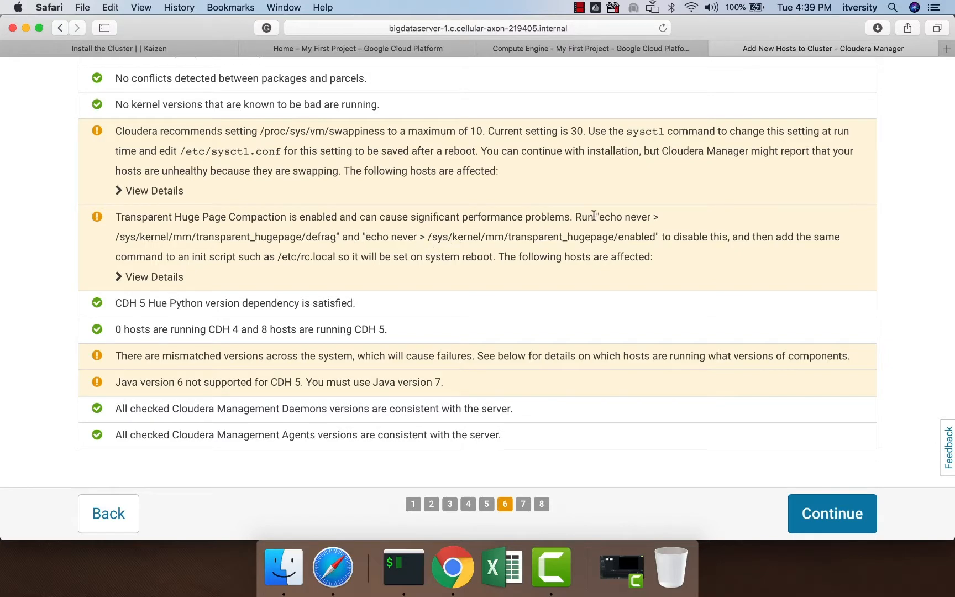
# Step: Using the command in Cloudera's warning, run sudo bash -c "echo never > /sys/kernel/mm/transparent_hugepage/defrag" in iTerm2 and print that file to verify
pyautogui.moveTo(600, 217); pyautogui.dragTo(443, 231)
pyautogui.press('super+Tab')
pyautogui.write('sudo ')
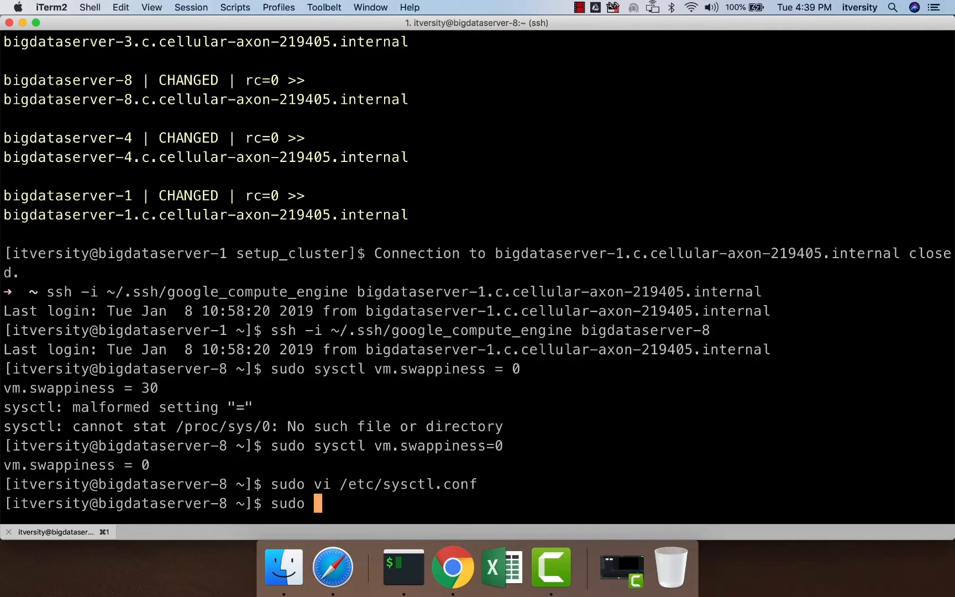
pyautogui.write('bash -')
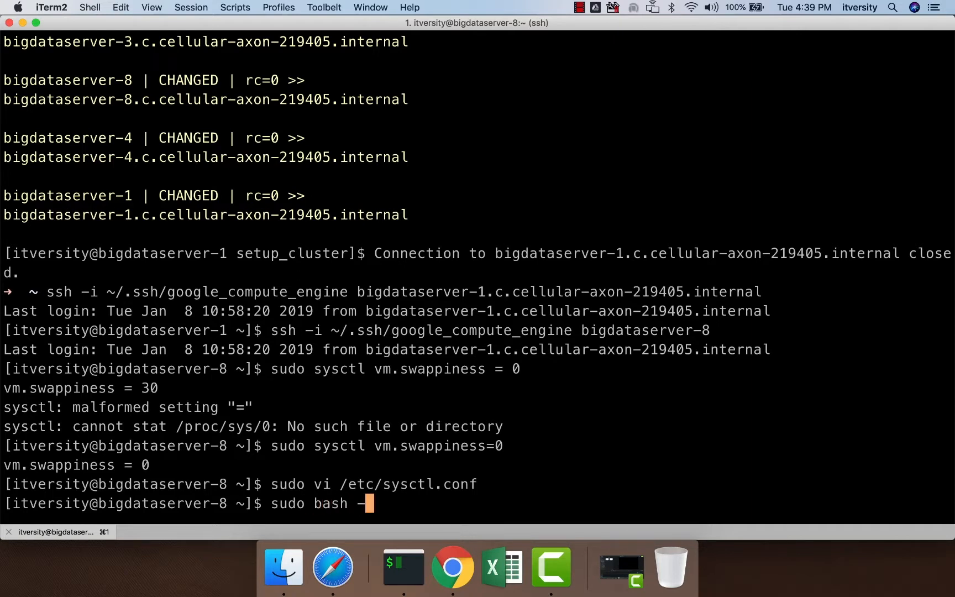
pyautogui.write('c"')
pyautogui.write('echo never > /sys/kernel/mm/transparent_hugepage/defrag')
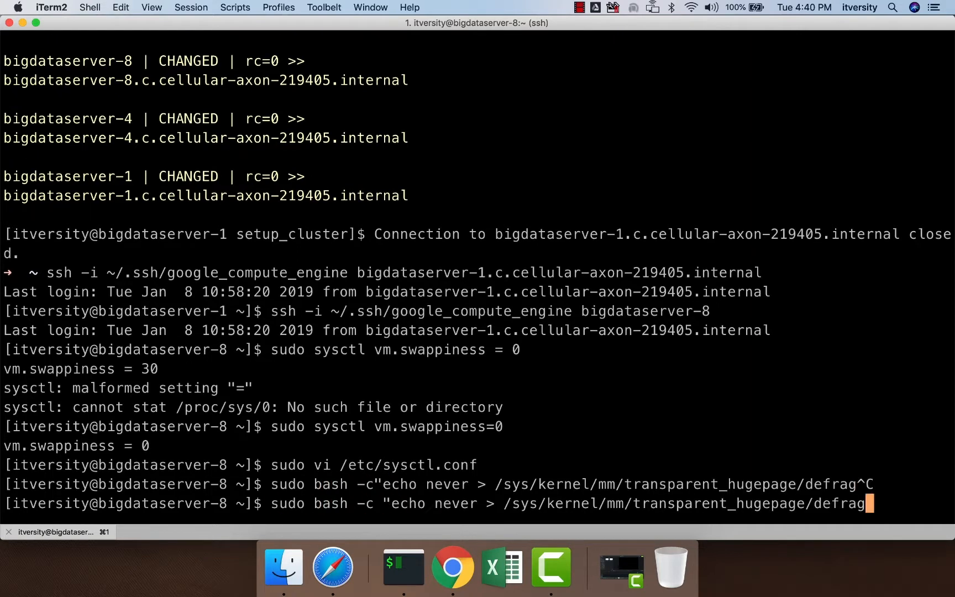
pyautogui.write('"')
pyautogui.press('Return')
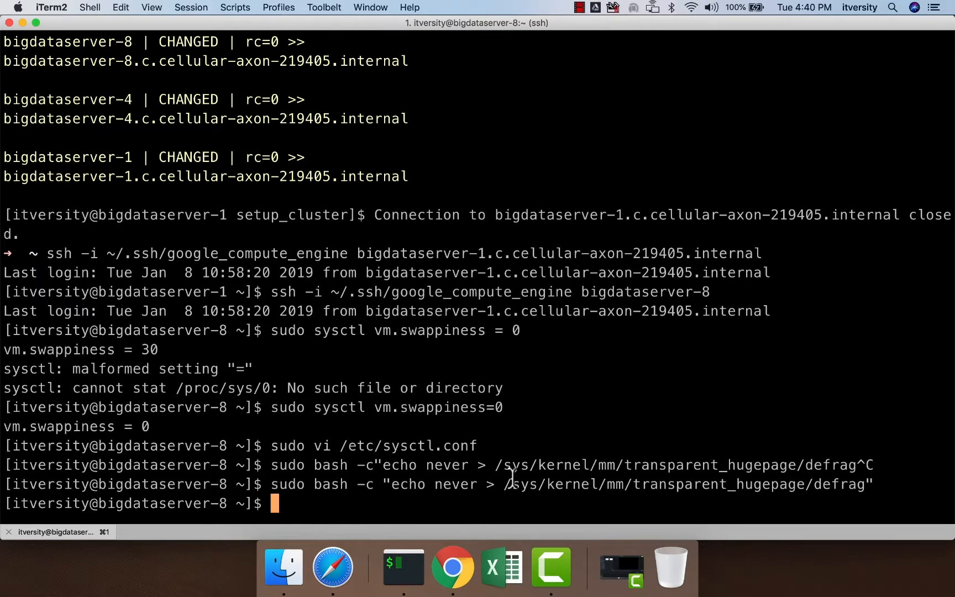
pyautogui.moveTo(505, 484); pyautogui.dragTo(750, 482)
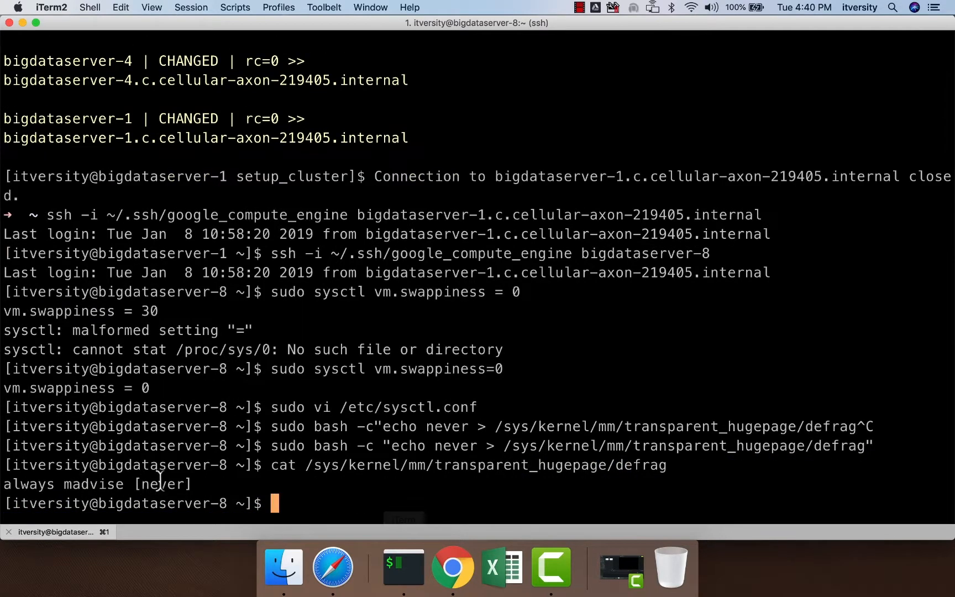
# Step: Copy the second command from the Safari warning, run sudo bash -c "echo never > /sys/kernel/mm/transparent_hugepage/enabled" in iTerm2 and print that file
pyautogui.press('super+Tab')
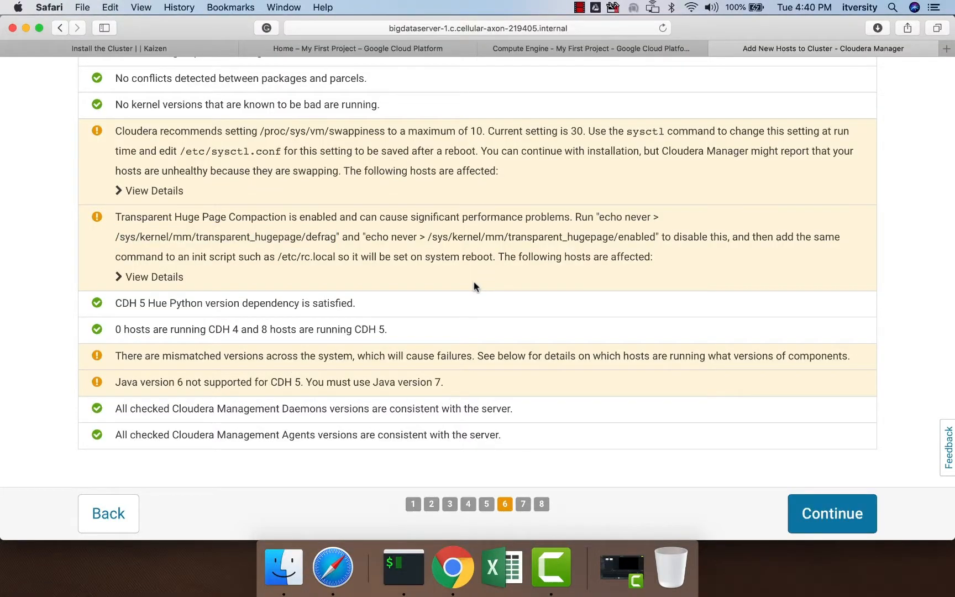
pyautogui.moveTo(367, 239); pyautogui.dragTo(658, 238)
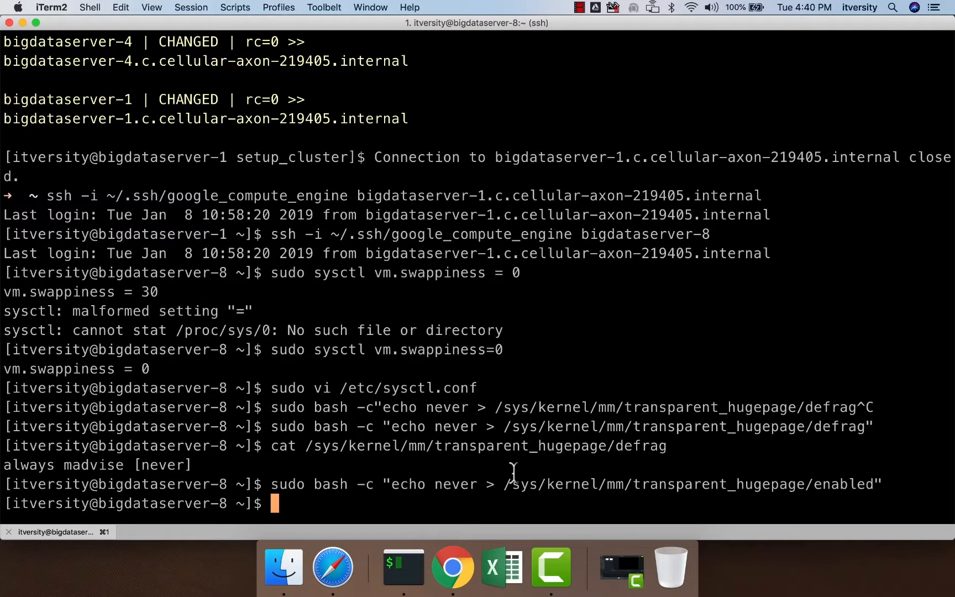
pyautogui.moveTo(504, 485); pyautogui.dragTo(853, 481)
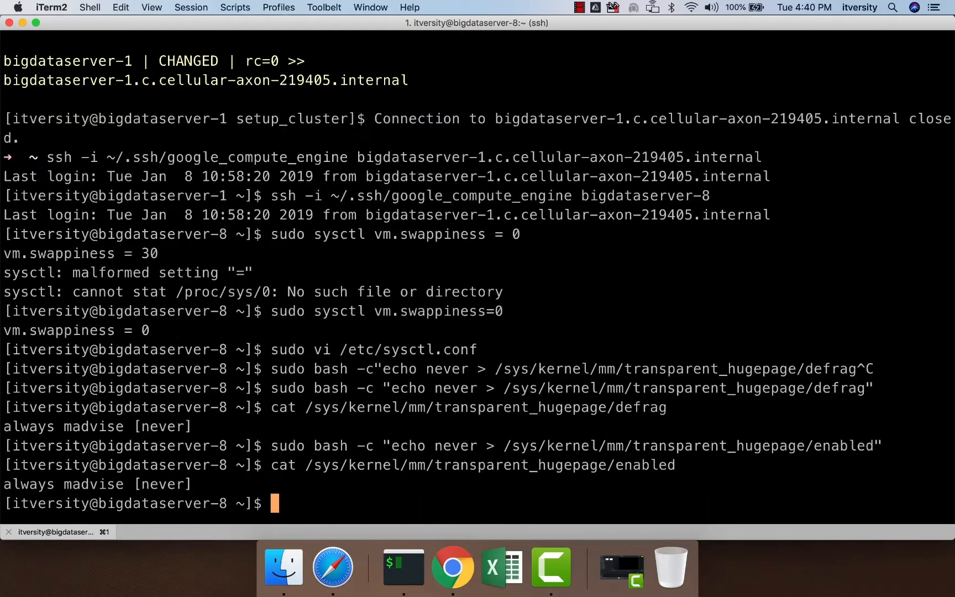
# Step: Append the "echo never >" lines for transparent_hugepage/defrag and transparent_hugepage/enabled to /etc/rc.local with vi as root, then save and quit
pyautogui.write('sud')
pyautogui.write('o vi /etc/rc.local')
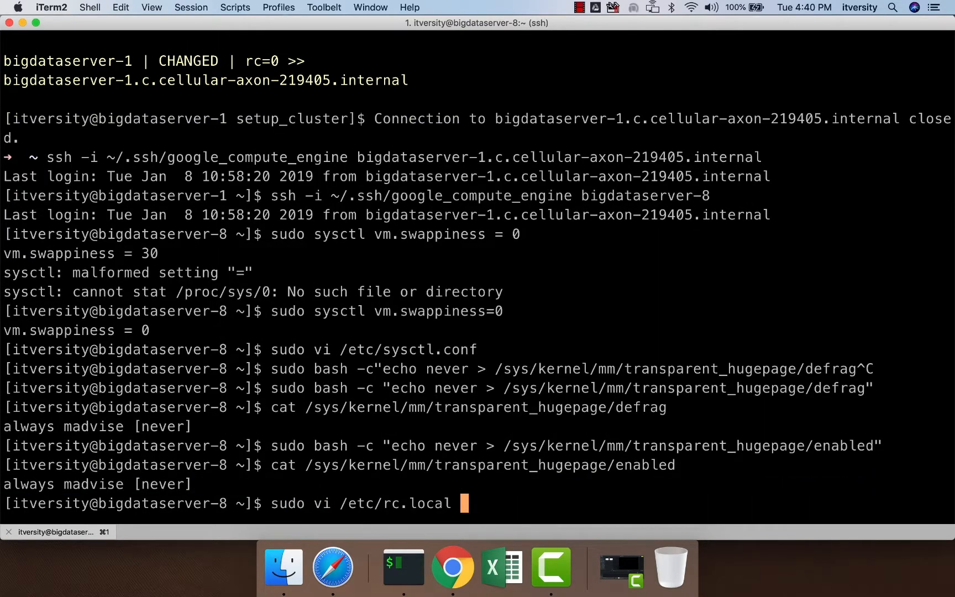
pyautogui.press('Return')
pyautogui.press('Down')
pyautogui.press('Down')
pyautogui.press('Down')
pyautogui.press('Down')
pyautogui.press('Down')
pyautogui.press('Down')
pyautogui.press('Down')
pyautogui.press('Down')
pyautogui.press('Down')
pyautogui.press('Down')
pyautogui.press('Down')
pyautogui.press('Down')
pyautogui.write(':')
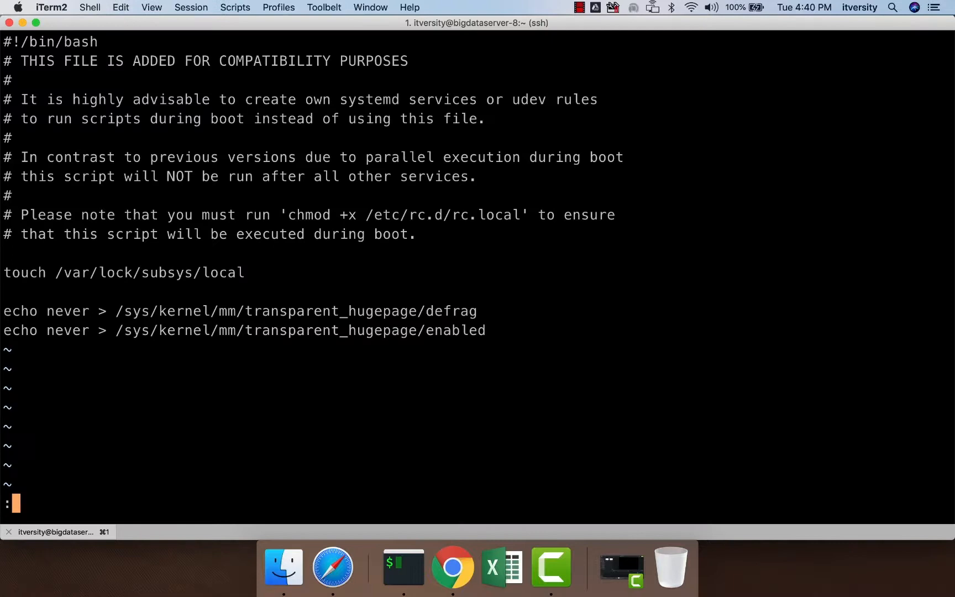
pyautogui.write('w')
pyautogui.press('Return')
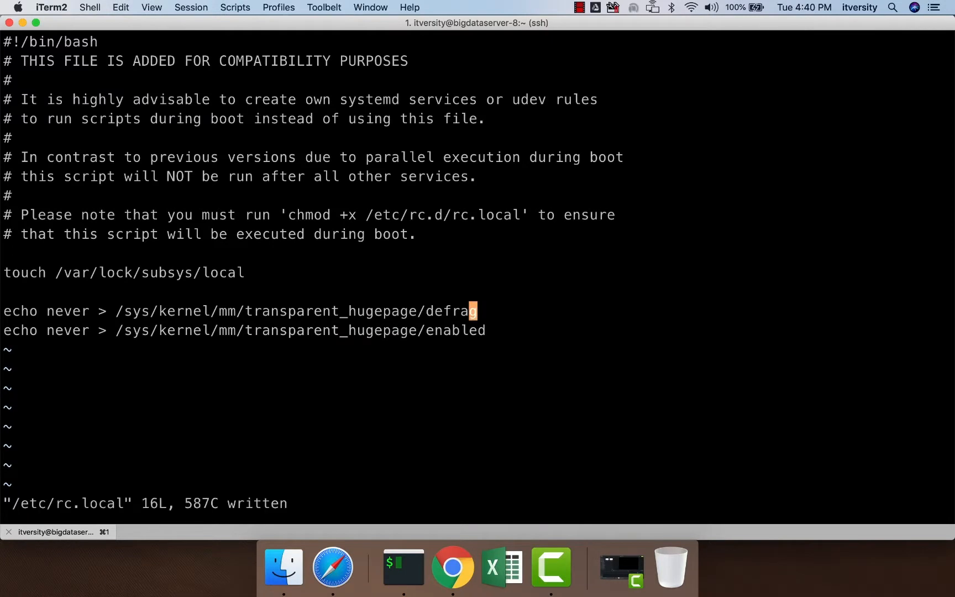
pyautogui.write(':q')
pyautogui.press('Return')
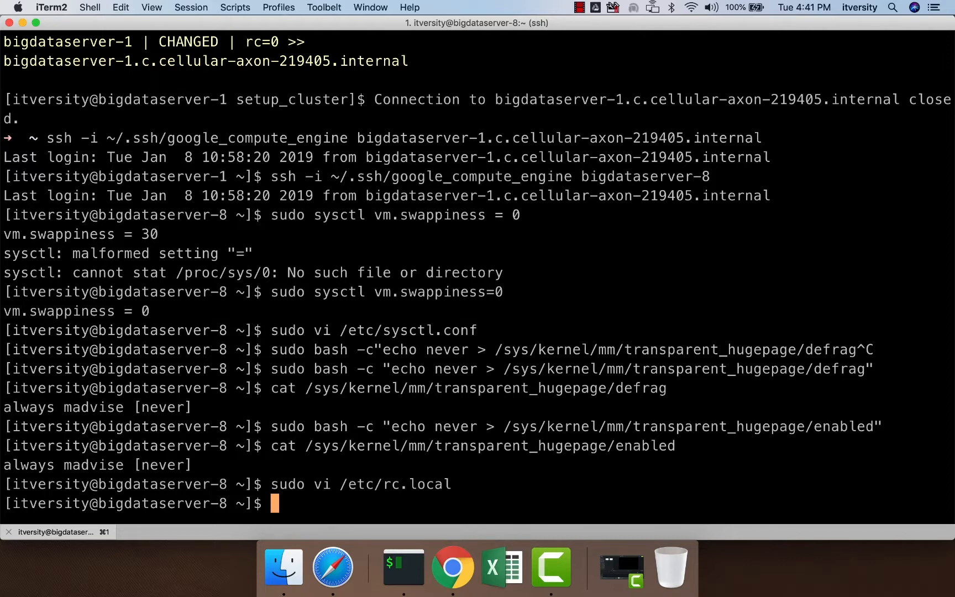
# Step: In Safari's Kaizen course page, expand Install Other Components and open Spark Overview and Installation in a new tab
pyautogui.press('super+Tab')
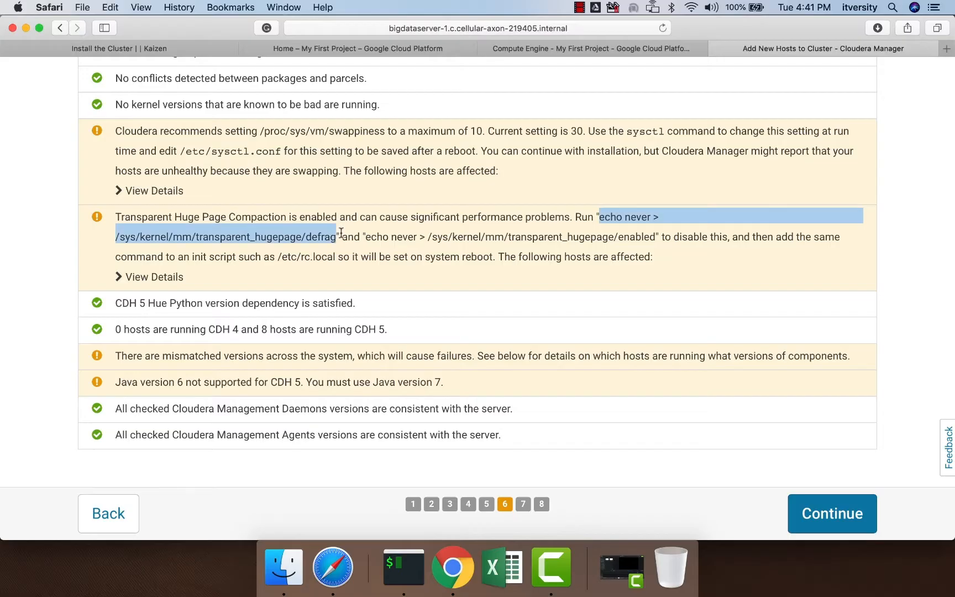
pyautogui.click(182, 48)
pyautogui.scroll(15, 631, 223)
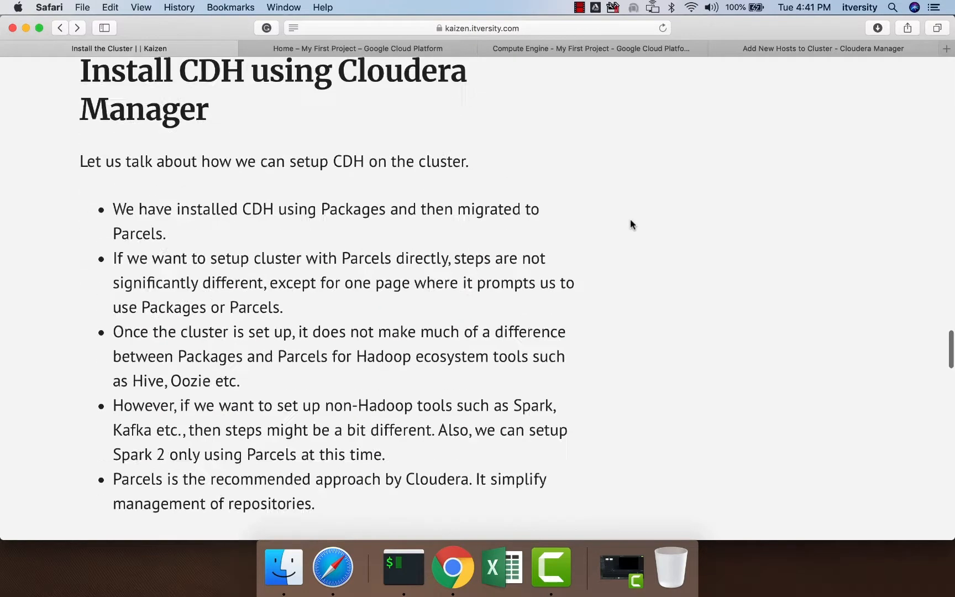
pyautogui.scroll(-5, 633, 224)
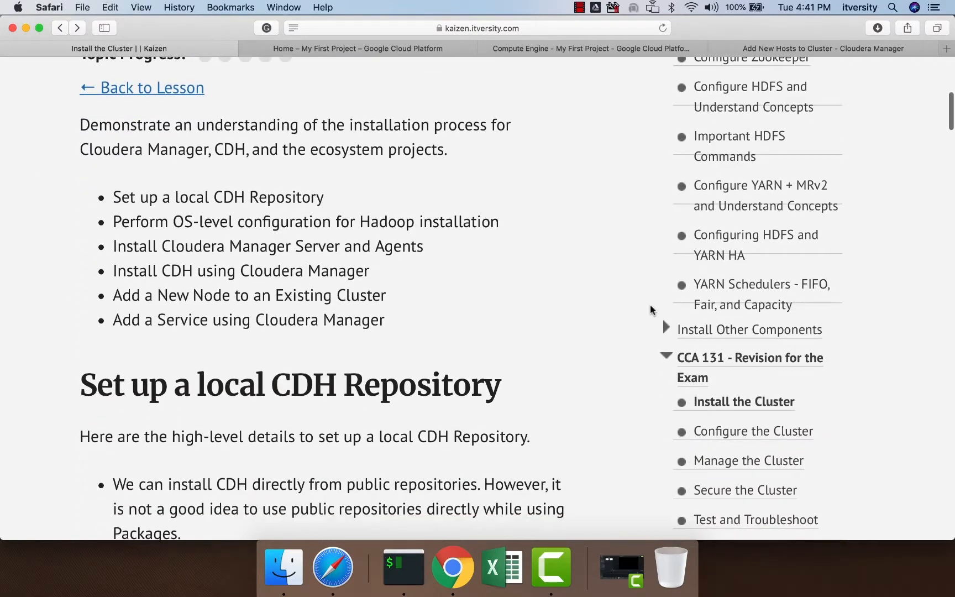
pyautogui.click(666, 327)
pyautogui.scroll(-3, 748, 376)
pyautogui.keyDown('super'); pyautogui.click(748, 376); pyautogui.keyUp('super')
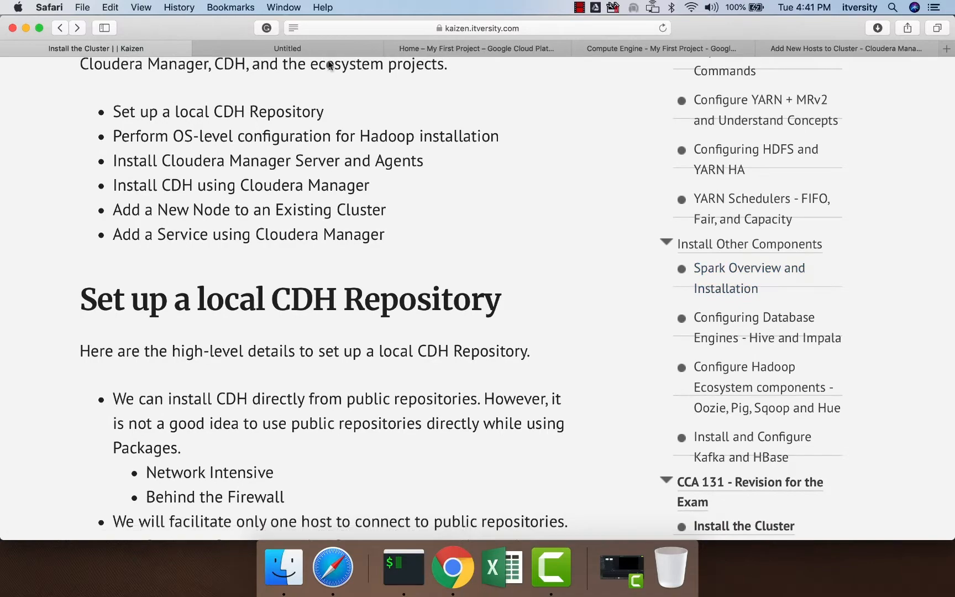
pyautogui.click(312, 49)
# Step: Search the Spark Overview and Installation page for "jdk" to locate the Oracle JDK 1.8 download instructions
pyautogui.scroll(-6, 371, 192)
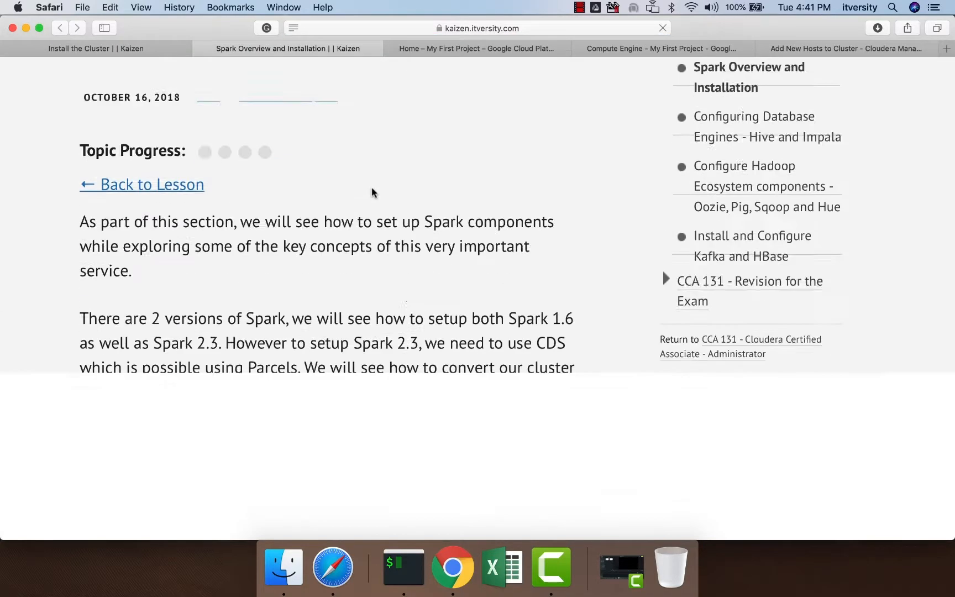
pyautogui.scroll(-20, 372, 190)
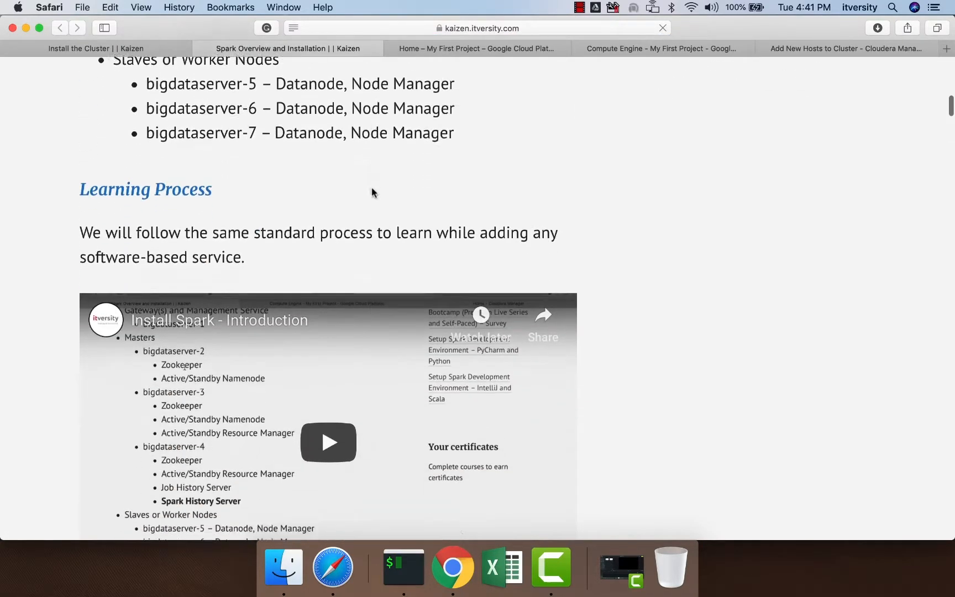
pyautogui.scroll(-15, 372, 191)
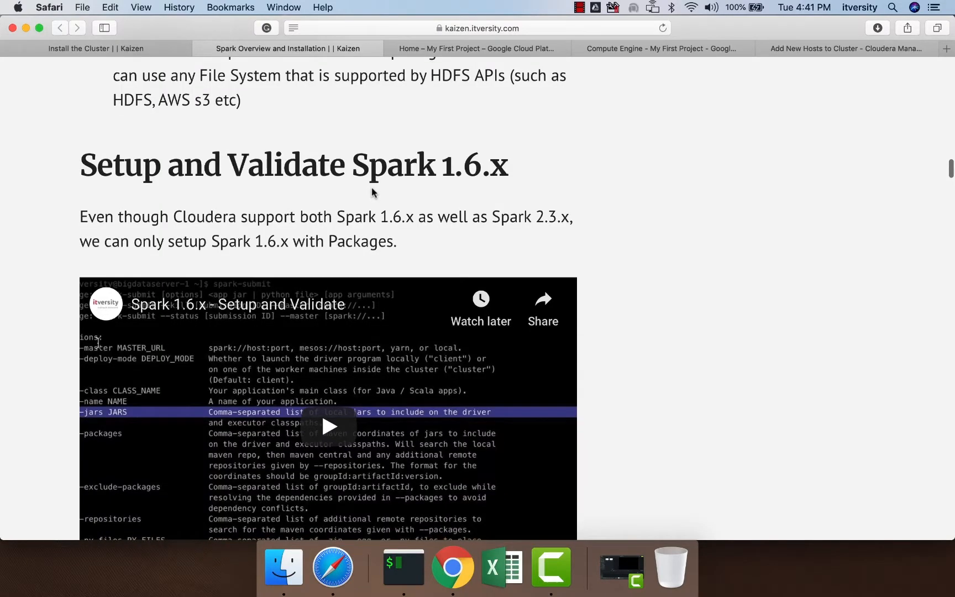
pyautogui.press('super+f')
pyautogui.write('jdk')
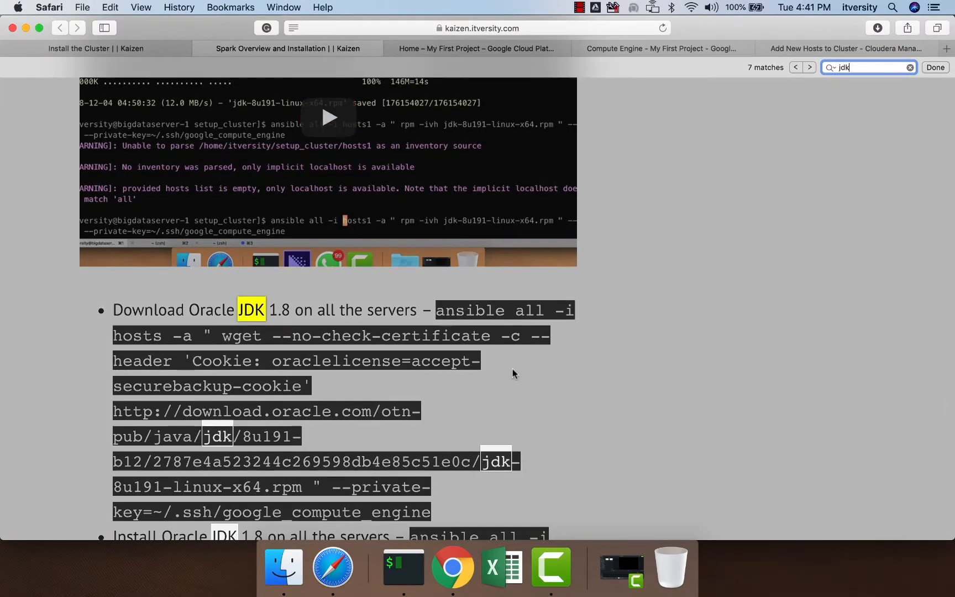
pyautogui.click(535, 380)
pyautogui.scroll(-2, 534, 380)
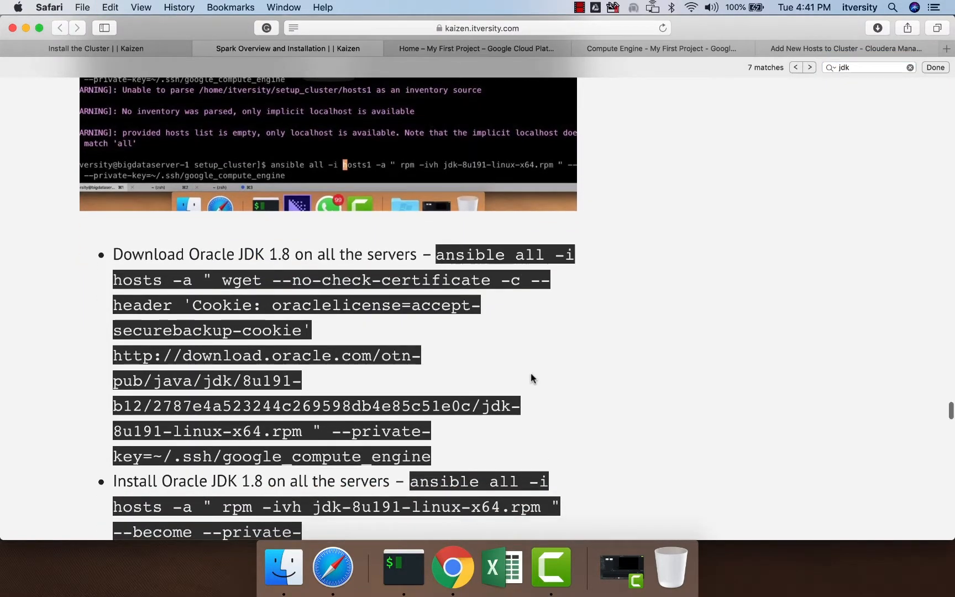
pyautogui.scroll(-1, 531, 376)
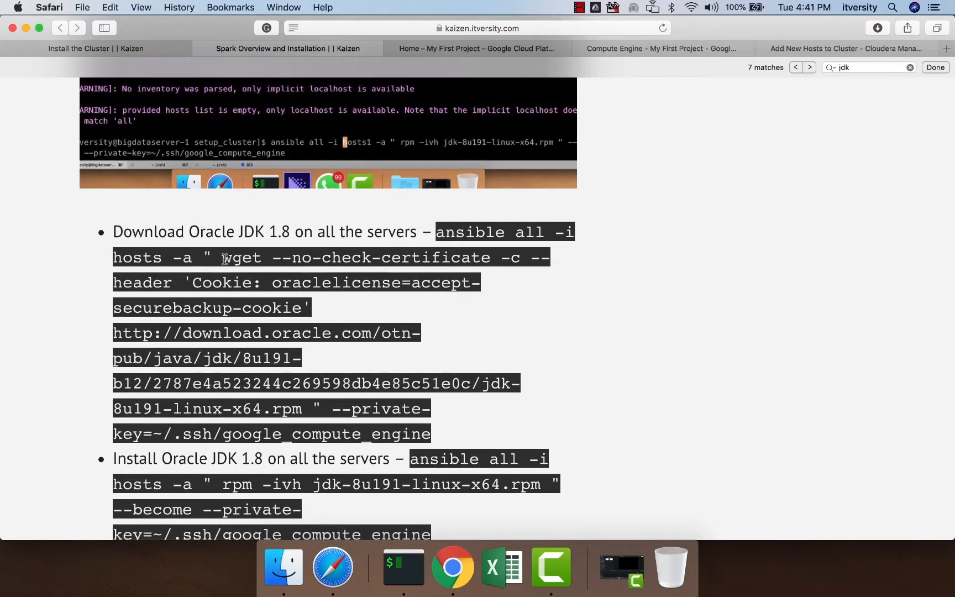
# Step: Copy the wget command for jdk-8u191-linux-x64.rpm from the course page and try running it on bigdataserver-8 in iTerm2
pyautogui.moveTo(222, 258); pyautogui.dragTo(300, 403)
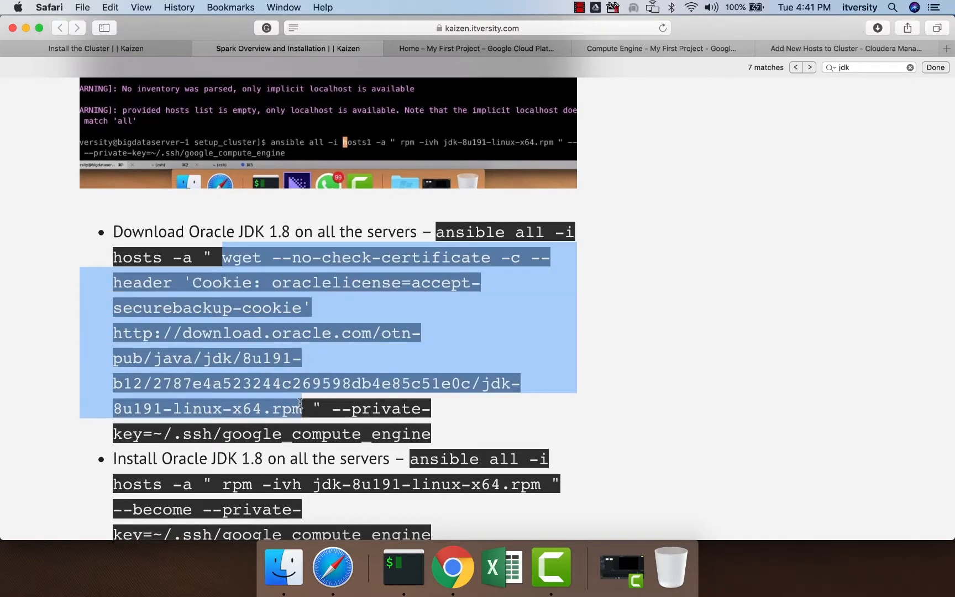
pyautogui.press('super+c')
pyautogui.press('super+Tab')
pyautogui.press('super+v')
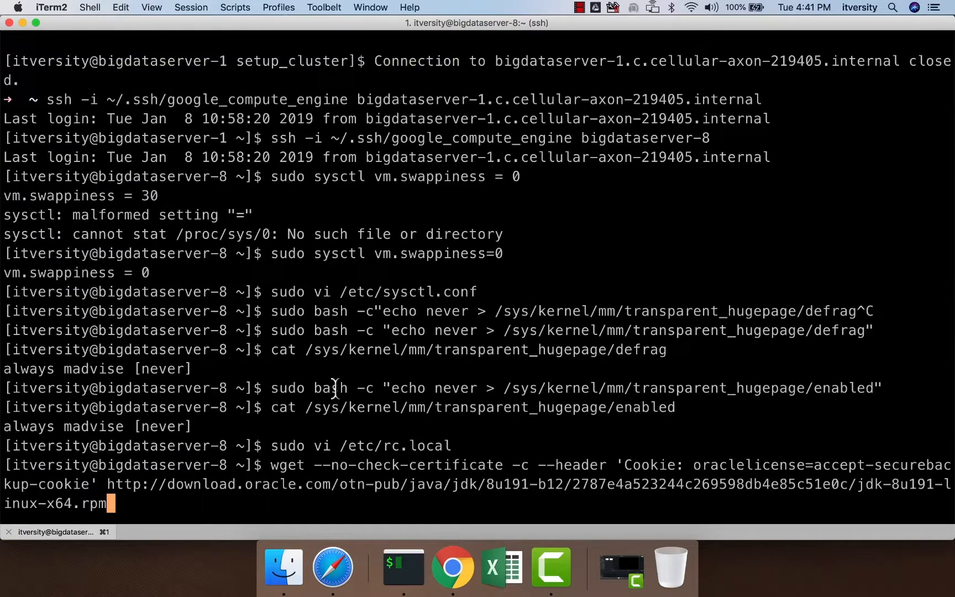
pyautogui.press('Return')
# Step: Install the wget package on bigdataserver-8 by running "sudo yum -y install wget"
pyautogui.write('sdu')
pyautogui.press('BackSpace')
pyautogui.press('BackSpace')
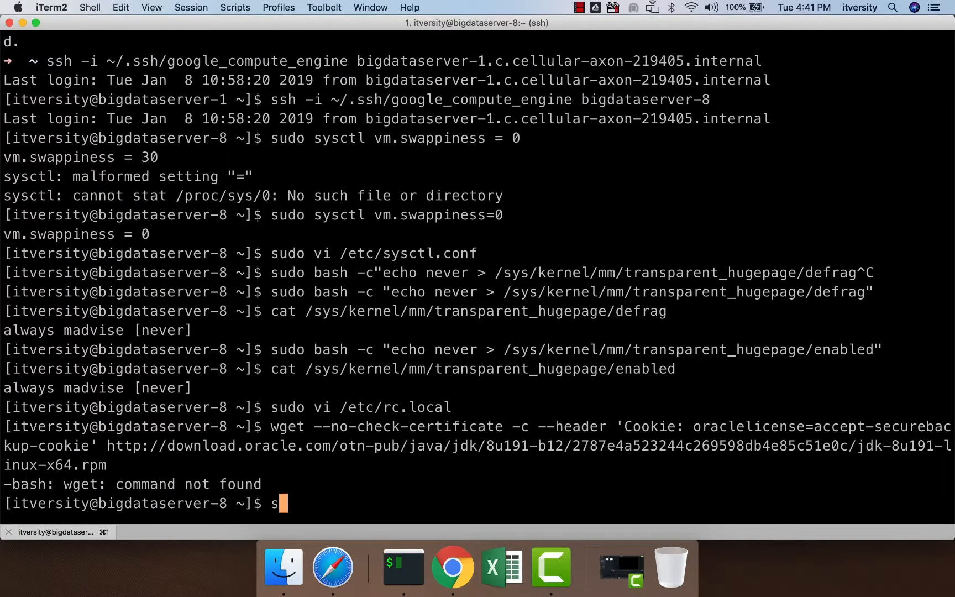
pyautogui.write('udo yum -y install wget')
pyautogui.press('Return')
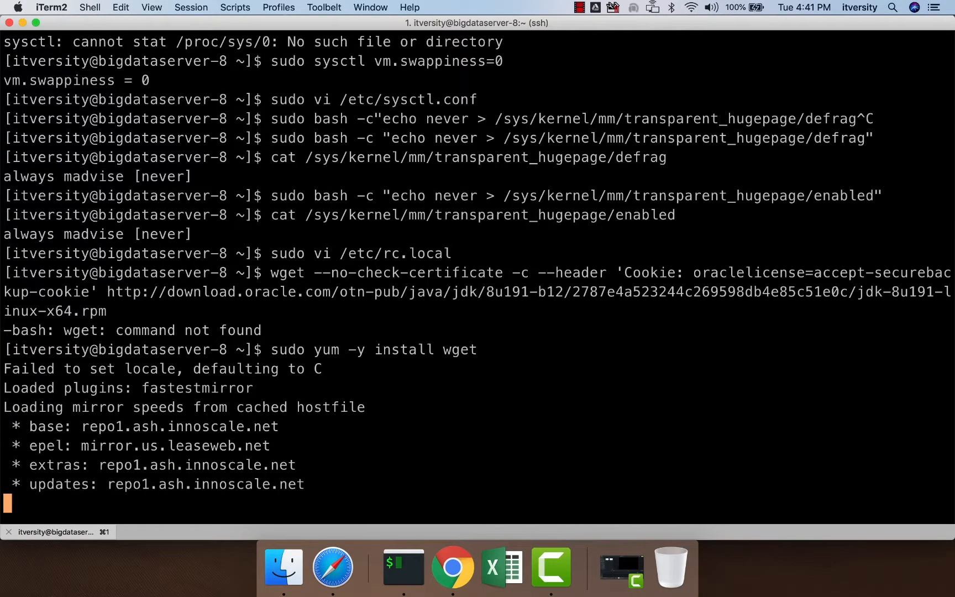
# Step: Rerun the earlier wget command to download jdk-8u191-linux-x64.rpm from Oracle
pyautogui.press('Up')
pyautogui.press('Up')
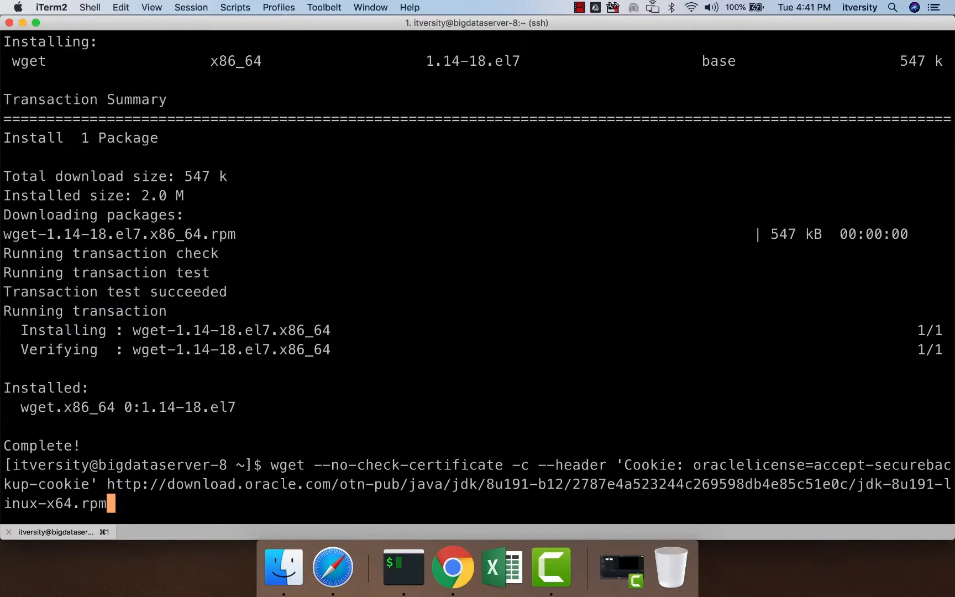
pyautogui.press('Return')
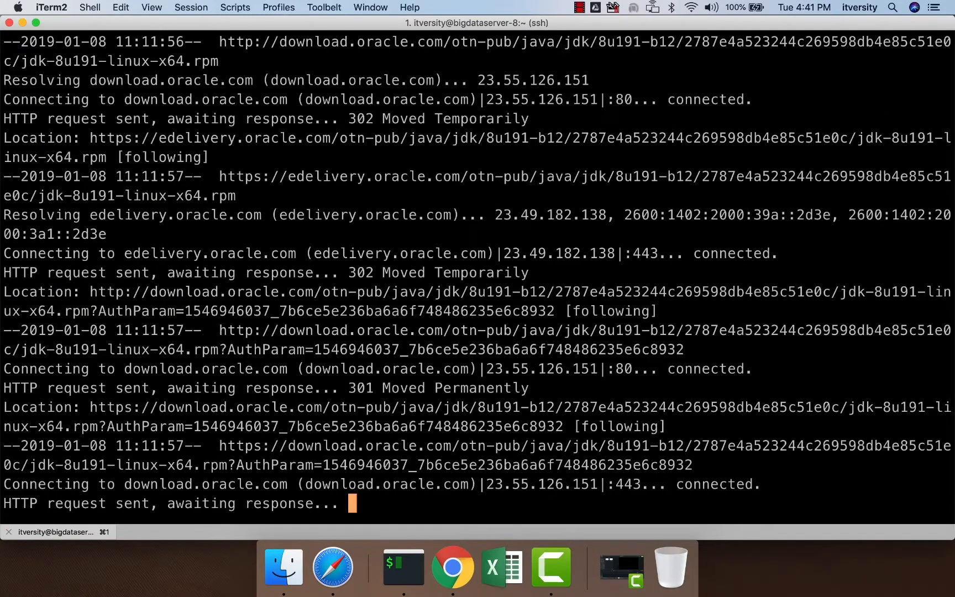
# Step: Copy the command "rpm -ivh jdk-8u191-linux-x64.rpm" from the course page in Safari and return to iTerm2 for the finished download
pyautogui.press('super+Tab')
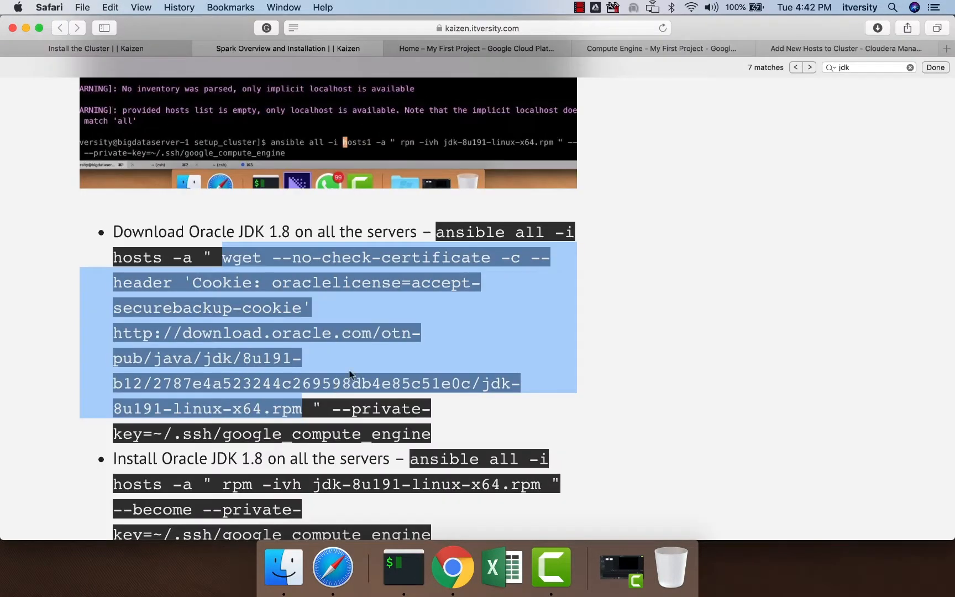
pyautogui.scroll(-3, 350, 375)
pyautogui.scroll(-1, 350, 372)
pyautogui.click(395, 352)
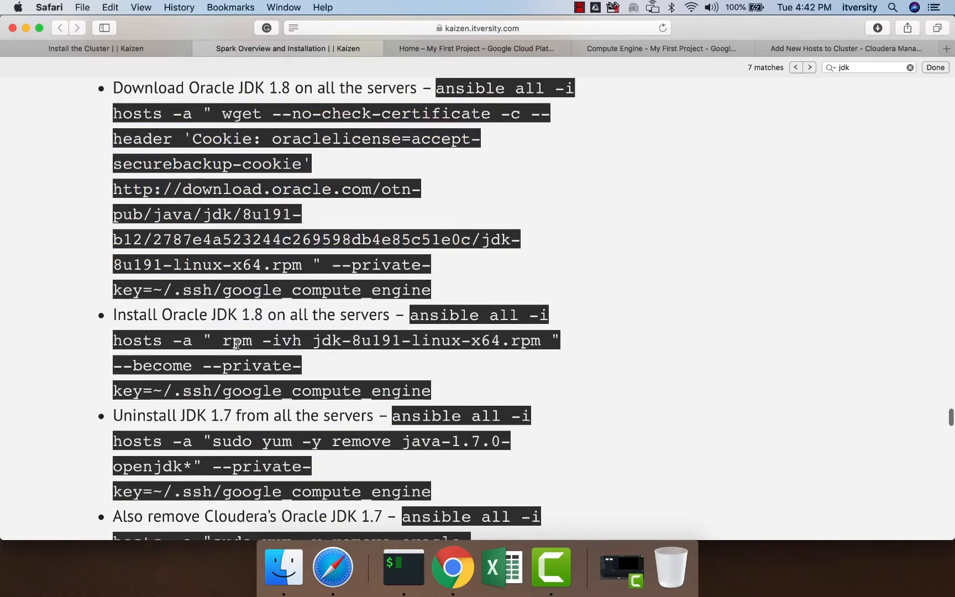
pyautogui.moveTo(225, 340); pyautogui.dragTo(541, 343)
pyautogui.press('super+c')
pyautogui.press('super+Tab')
pyautogui.press('super+Tab')
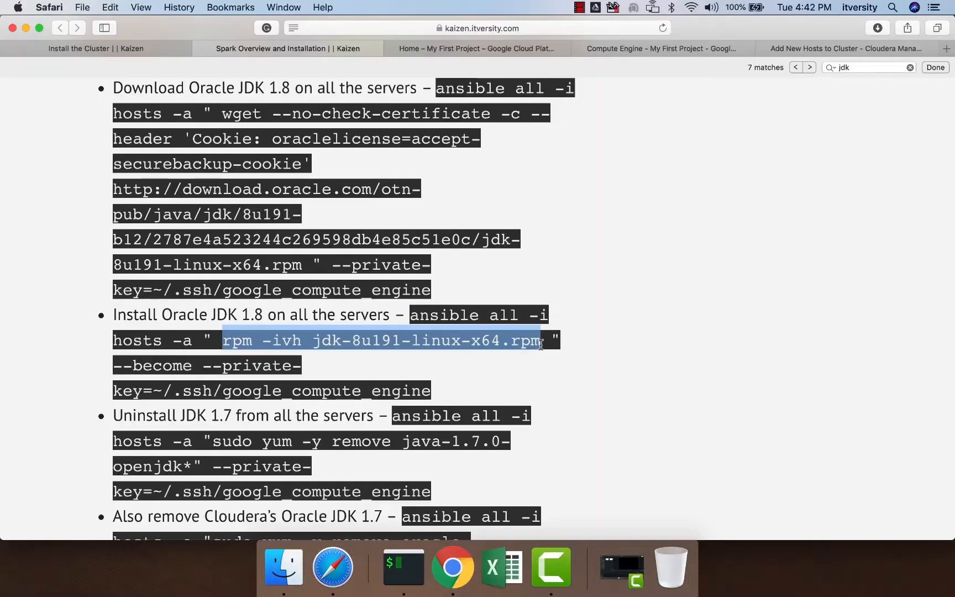
pyautogui.press('super+Tab')
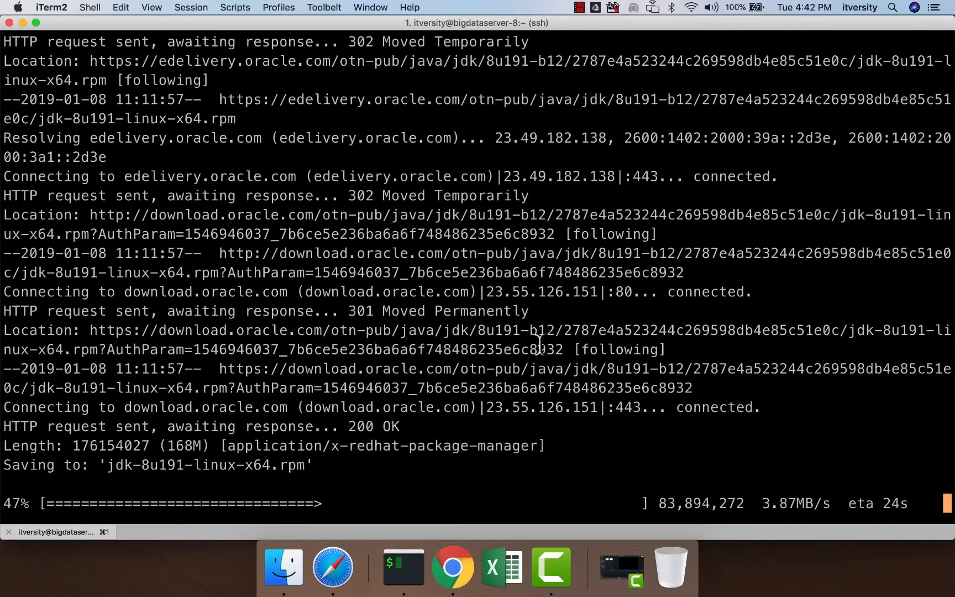
pyautogui.press('super+Tab')
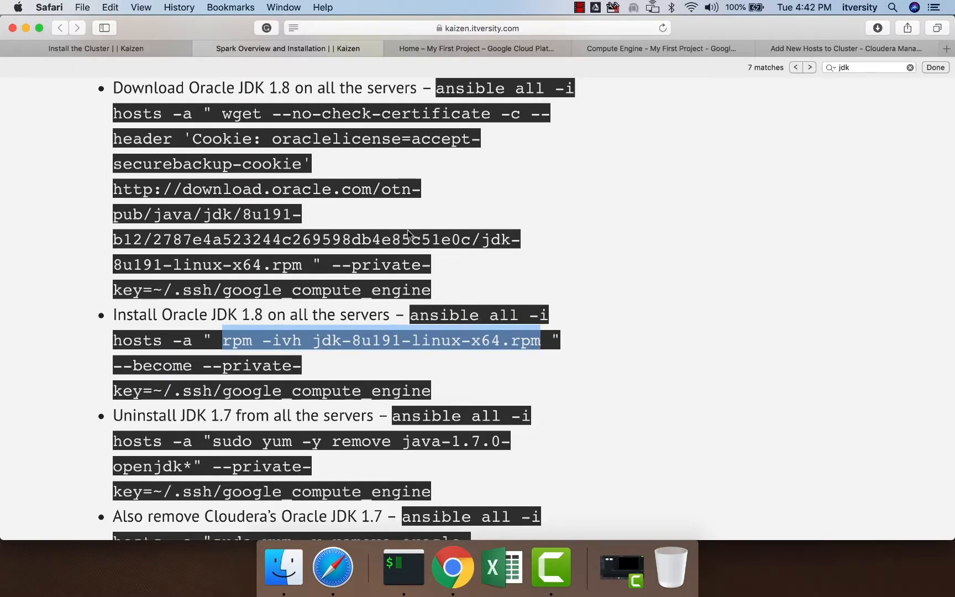
pyautogui.press('super+Tab')
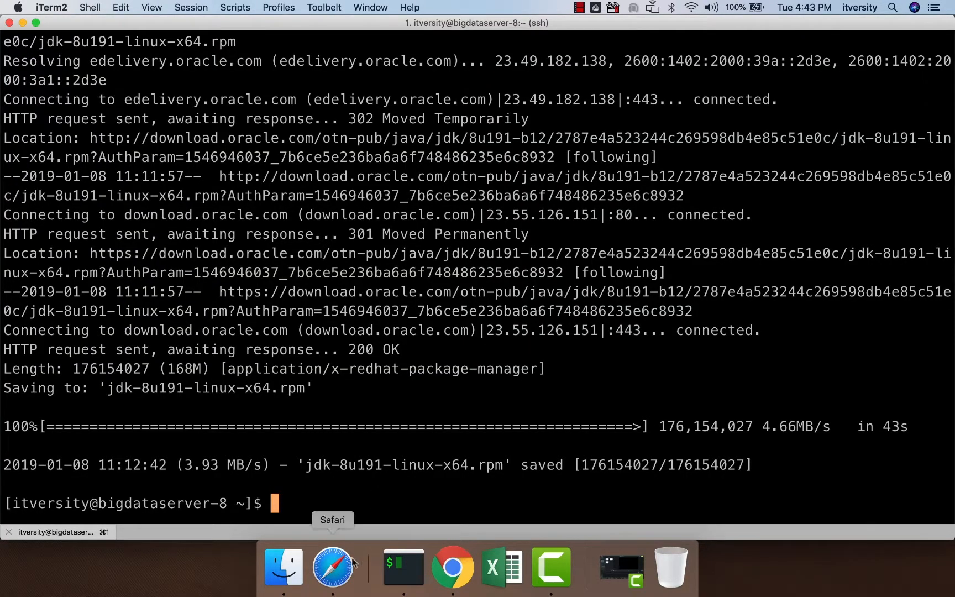
# Step: Try to install the JDK on bigdataserver-8 with "rpm -ivh jdk-8u191-linux-x64.rpm" as the regular user
pyautogui.click(333, 566)
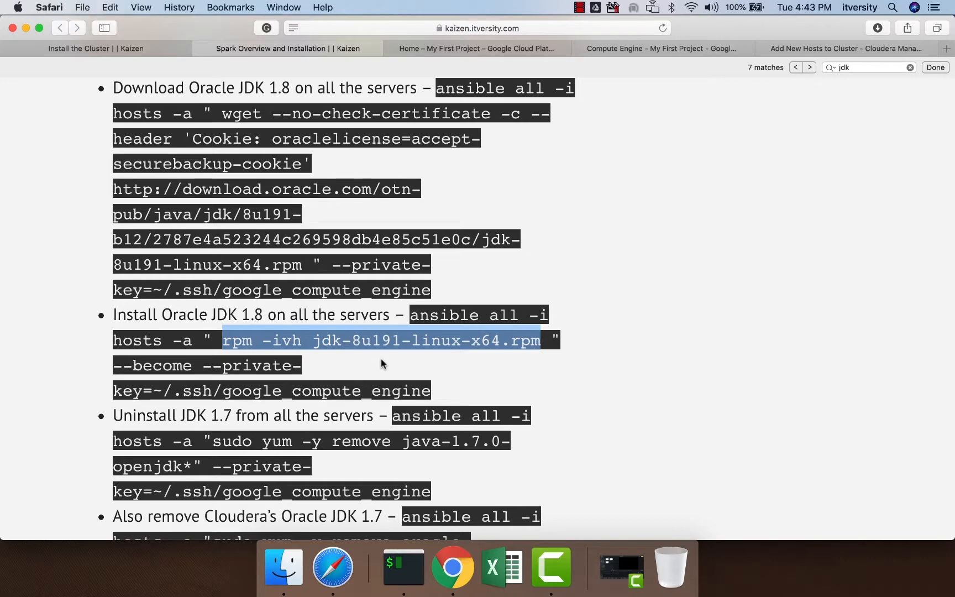
pyautogui.press('super+Tab')
pyautogui.press('super+v')
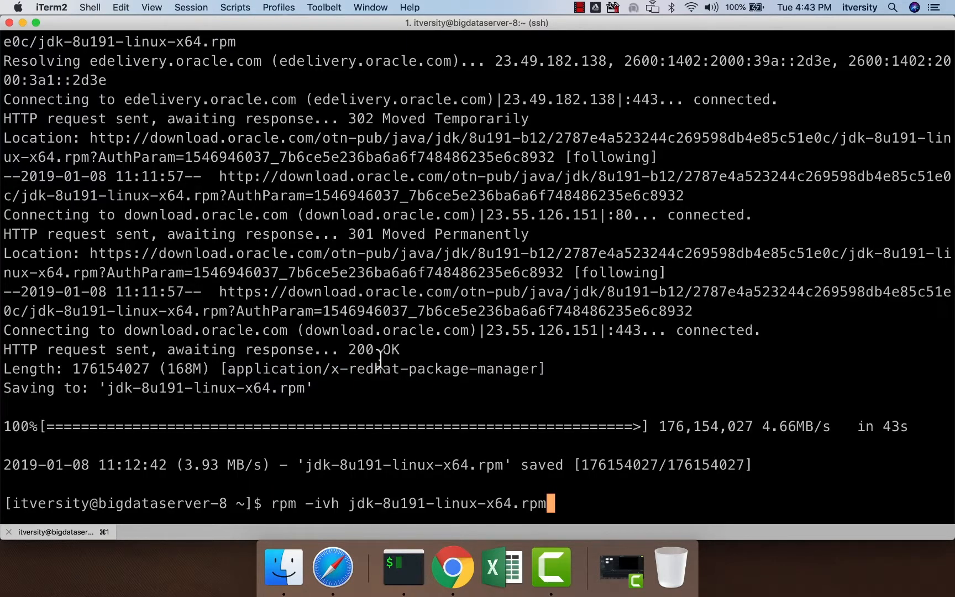
pyautogui.press('Return')
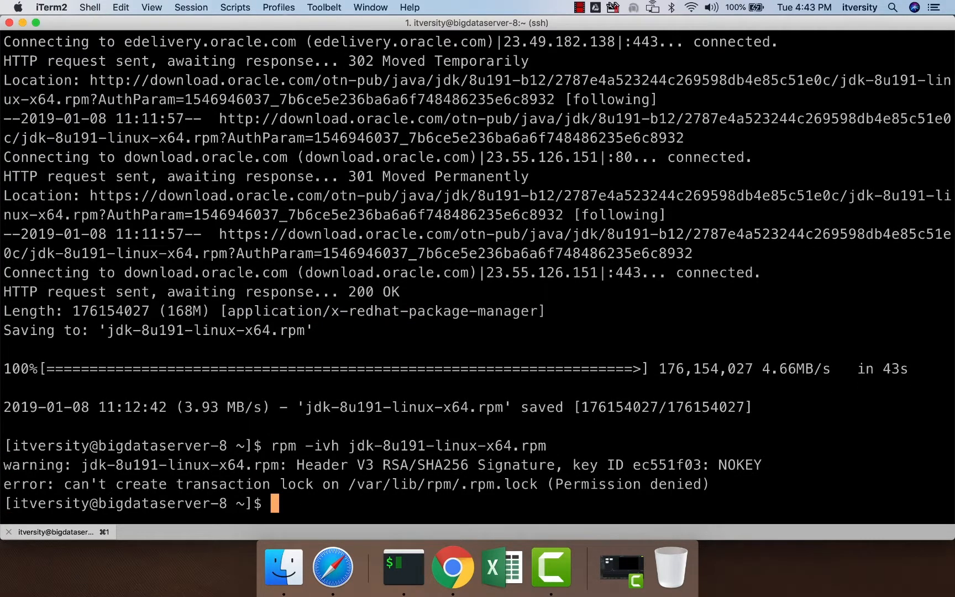
# Step: Install the JDK package with root rights by running "sudo rpm -ivh jdk-8u191-linux-x64.rpm"
pyautogui.write('sudo')
pyautogui.press('super+v')
pyautogui.press('Return')
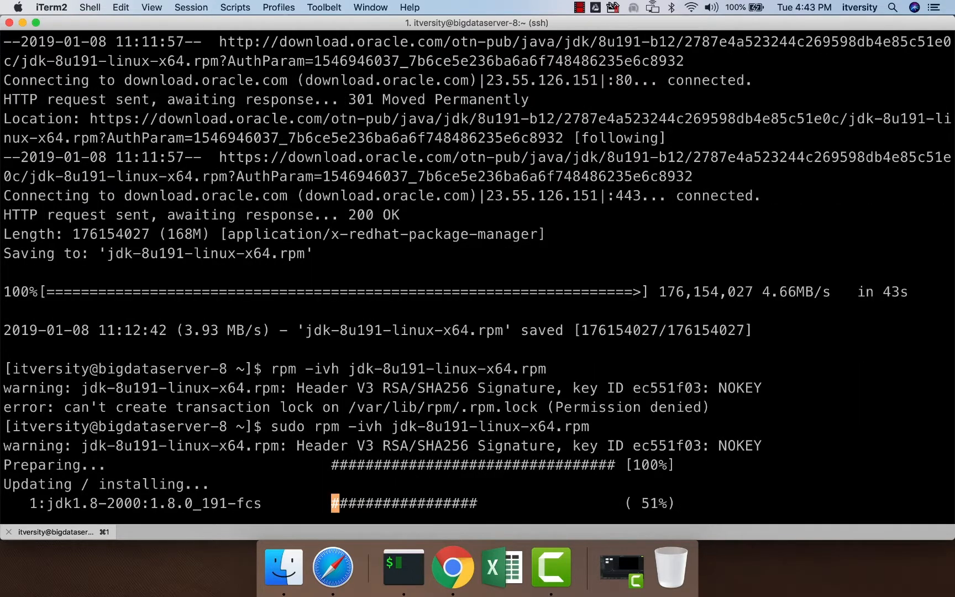
# Step: Copy "sudo yum -y remove java-1.7.0-openjdk*" from the course page in Safari and run it in iTerm2 on bigdataserver-8
pyautogui.press('super+Tab')
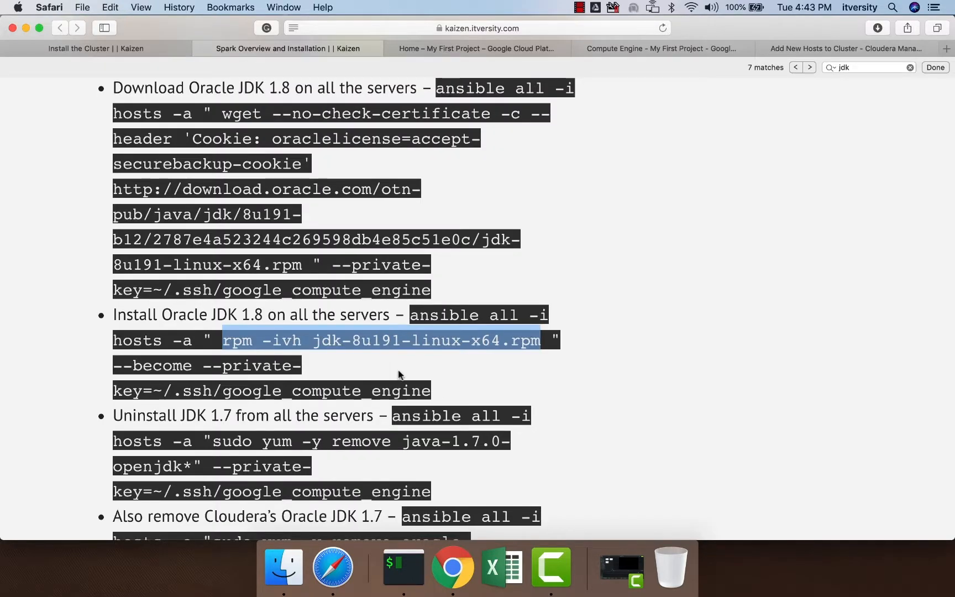
pyautogui.scroll(-5, 400, 375)
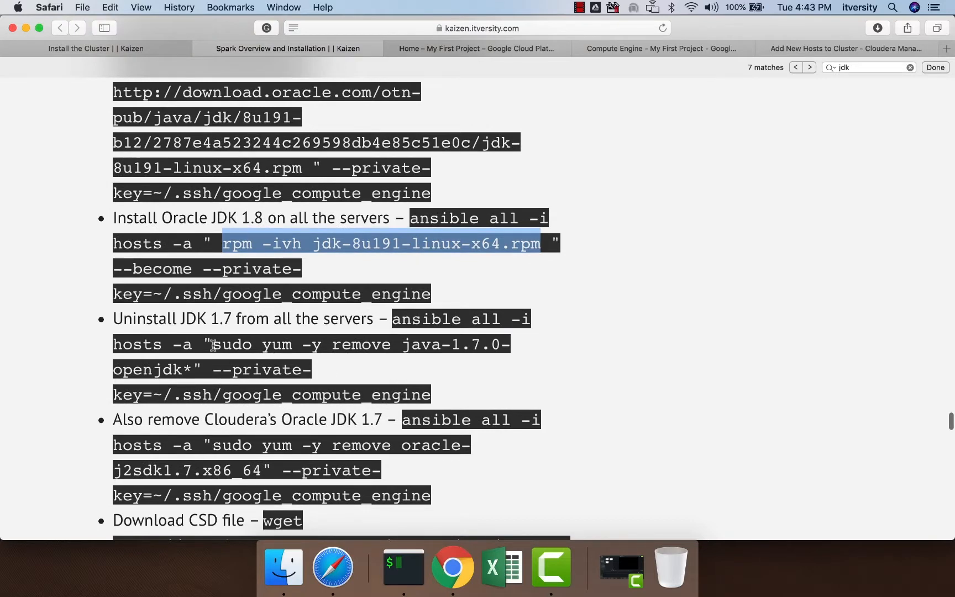
pyautogui.moveTo(213, 345); pyautogui.dragTo(190, 369)
pyautogui.press('super+c')
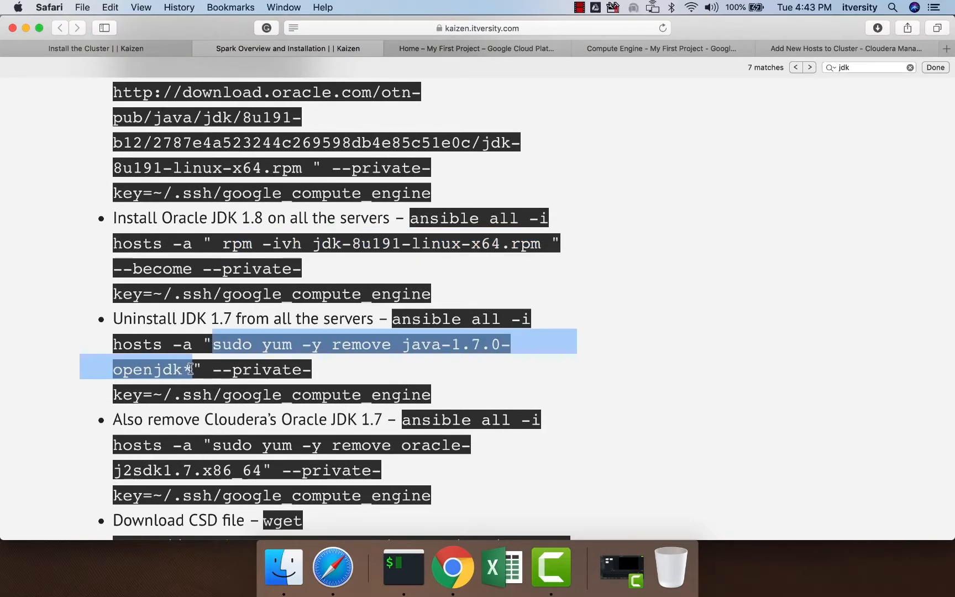
pyautogui.press('super+Tab')
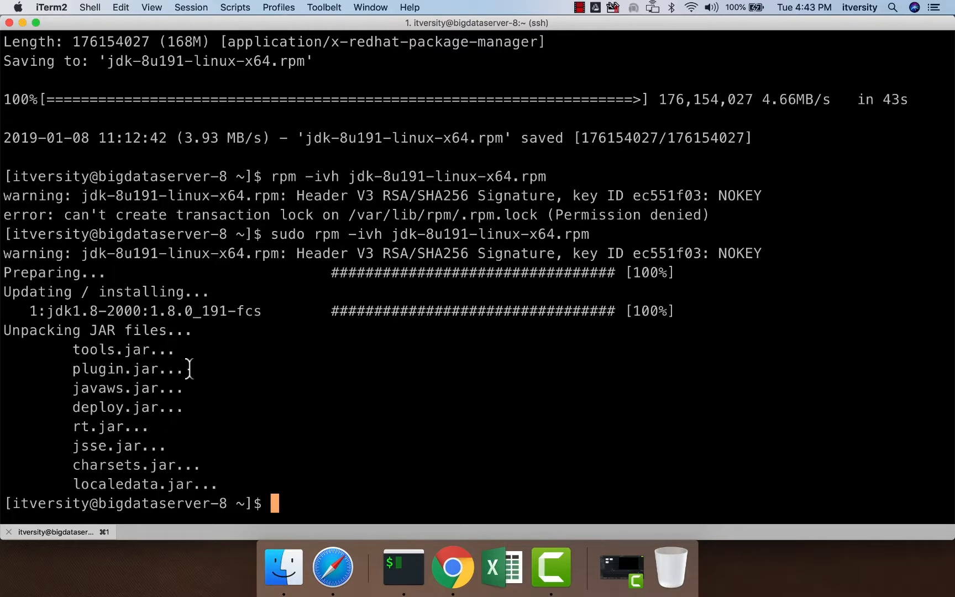
pyautogui.press('super+v')
pyautogui.press('Return')
# Step: Uninstall Cloudera's Oracle JDK 1.7 by running "sudo yum -y remove oracle-j2sdk1.7.x86_64"
pyautogui.write('sudo yum -y remove oracle-j2sdk1.7.x86_64')
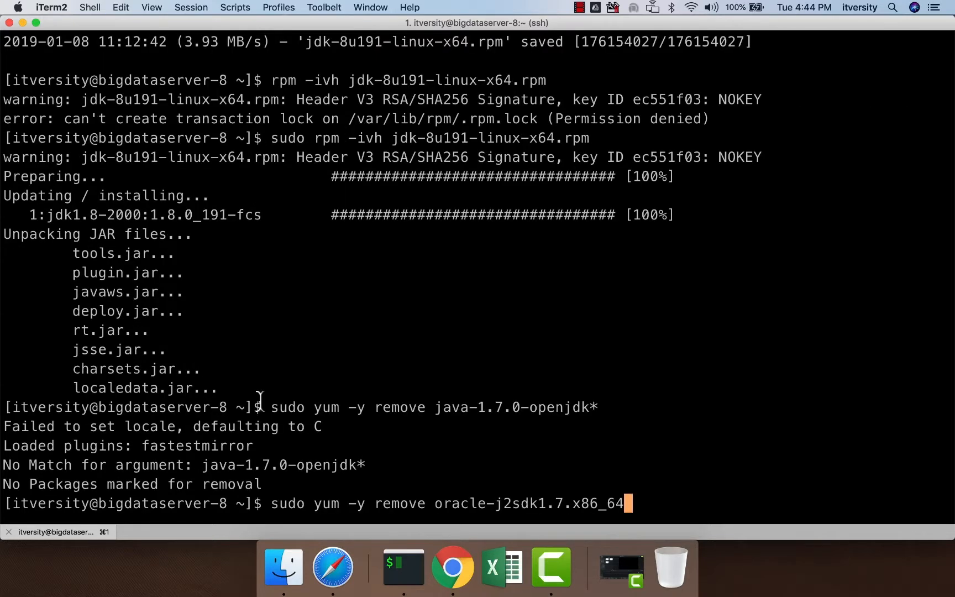
pyautogui.press('Return')
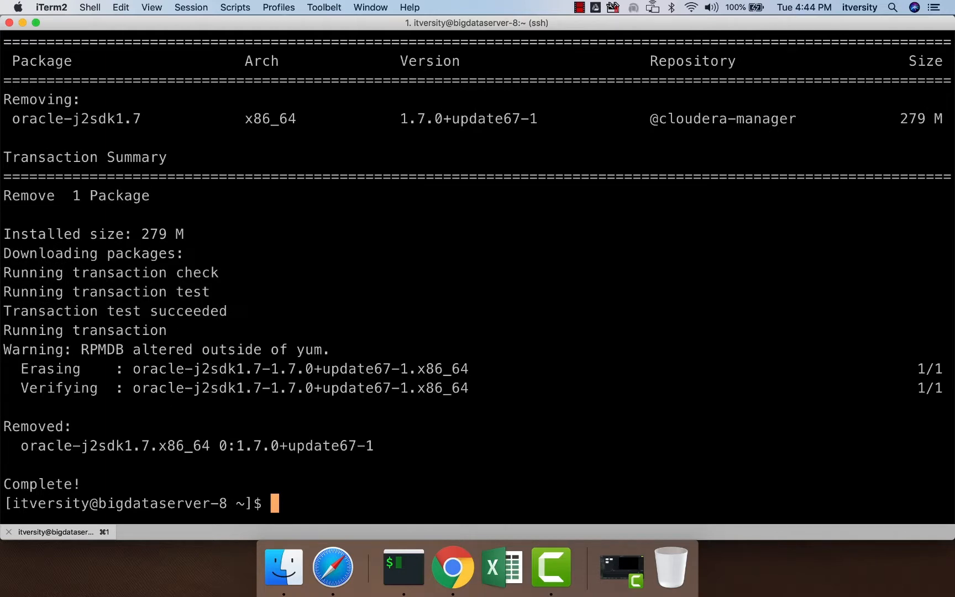
pyautogui.press('super+Tab')
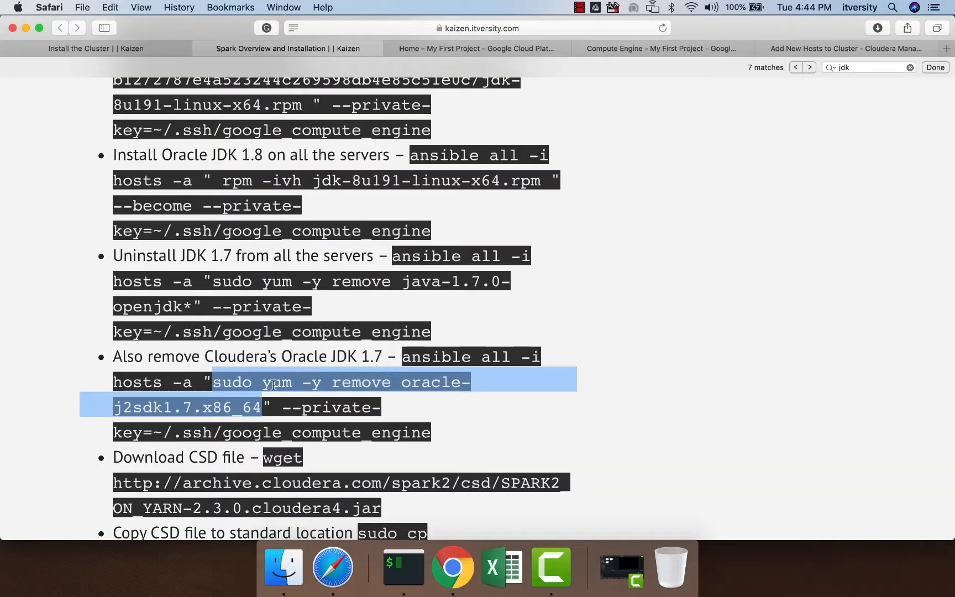
pyautogui.press('super+Tab')
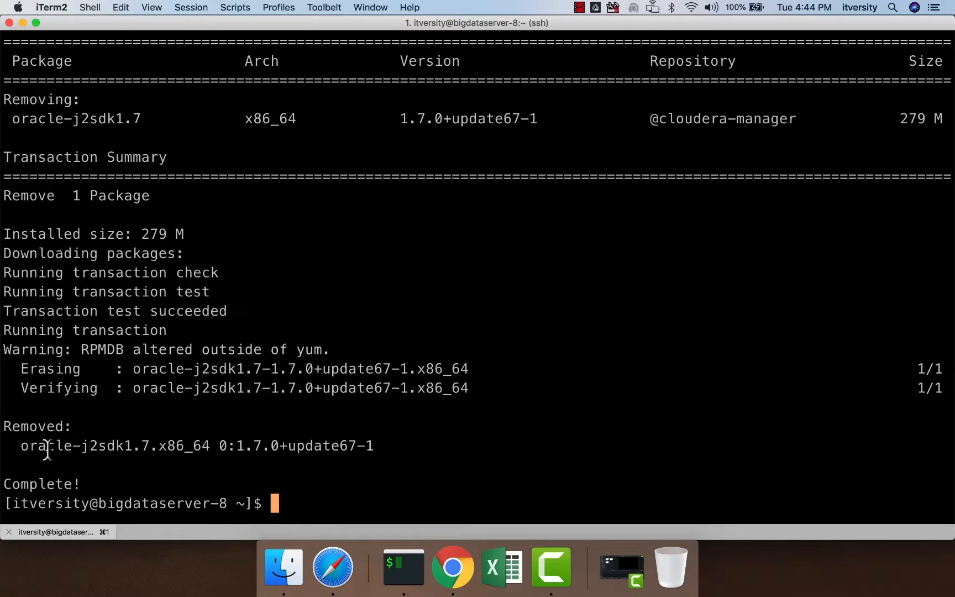
# Step: In Safari's Cloudera Manager page, rerun the host inspection and review its validations and the component Version Summary
pyautogui.press('super+Tab')
pyautogui.scroll(-3, 332, 298)
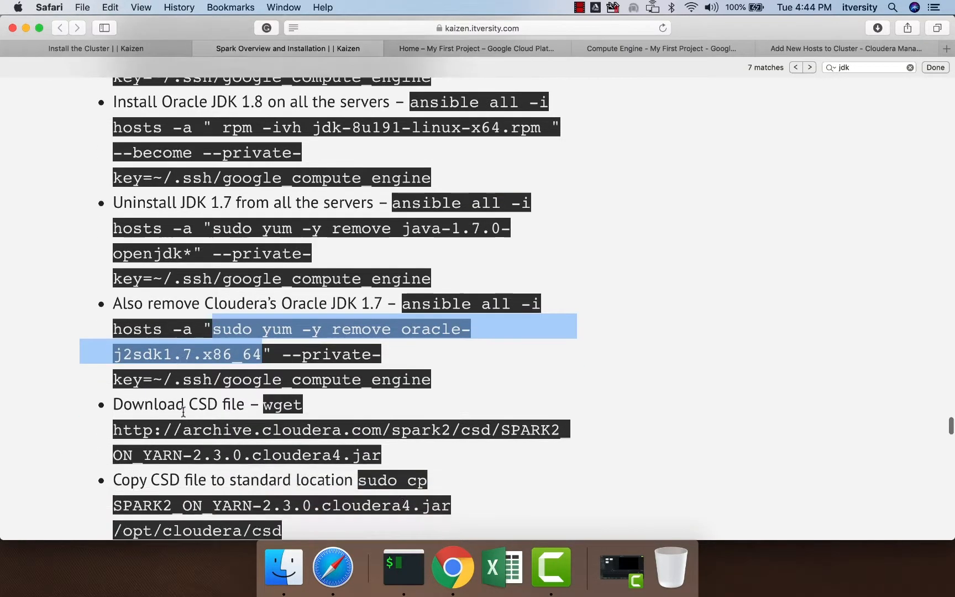
pyautogui.click(796, 48)
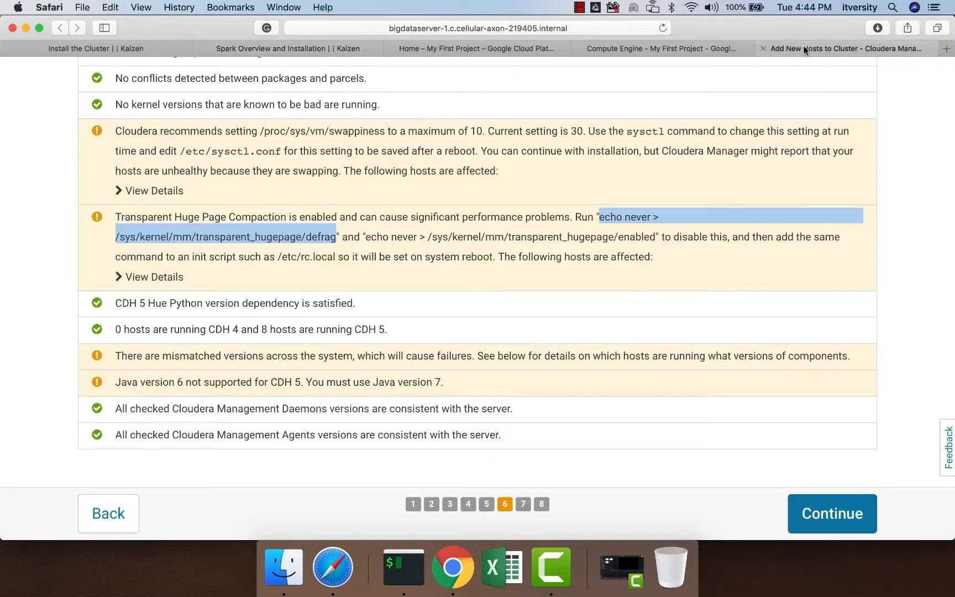
pyautogui.scroll(10, 695, 351)
pyautogui.click(316, 178)
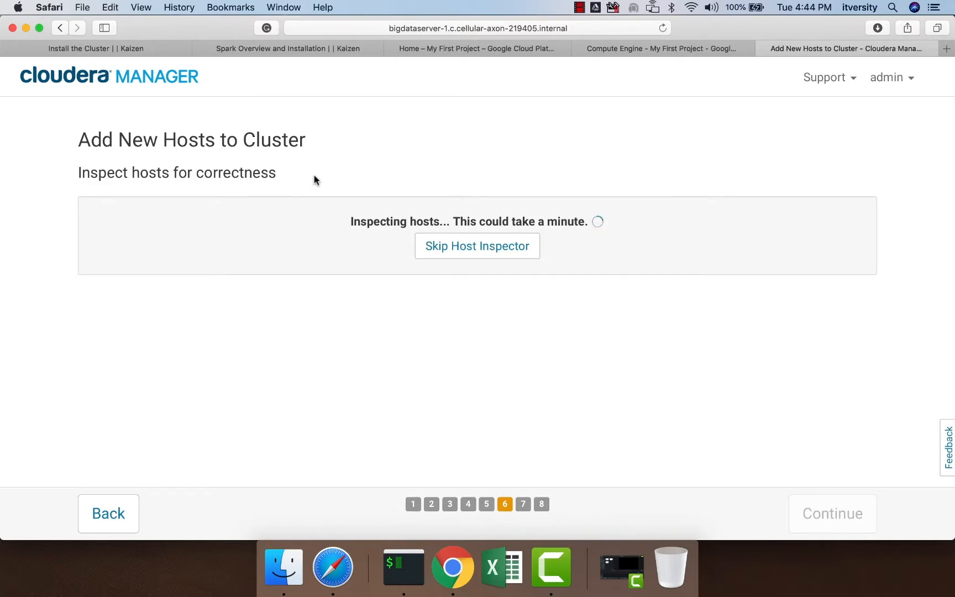
pyautogui.scroll(-10, 387, 199)
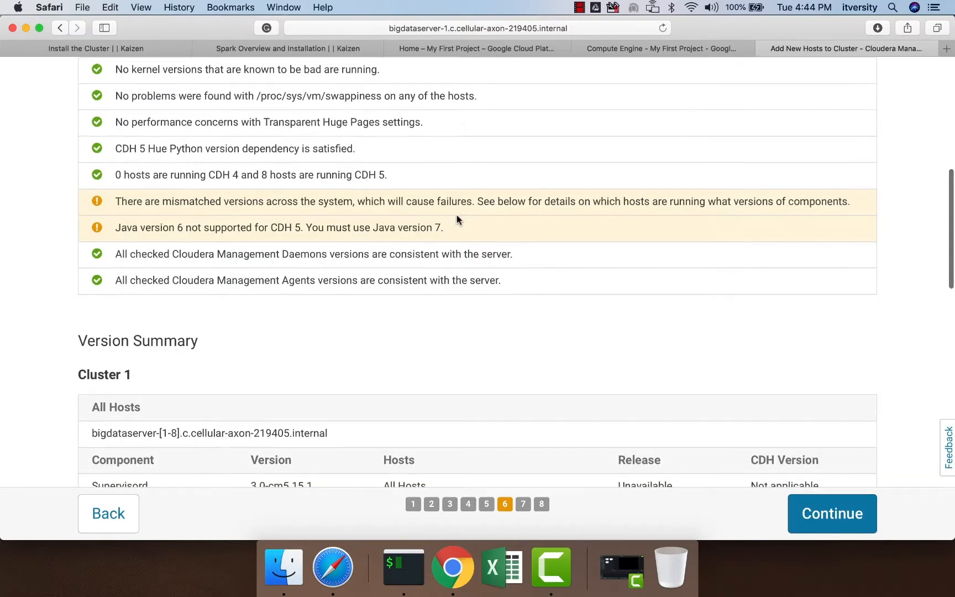
pyautogui.scroll(-1, 437, 207)
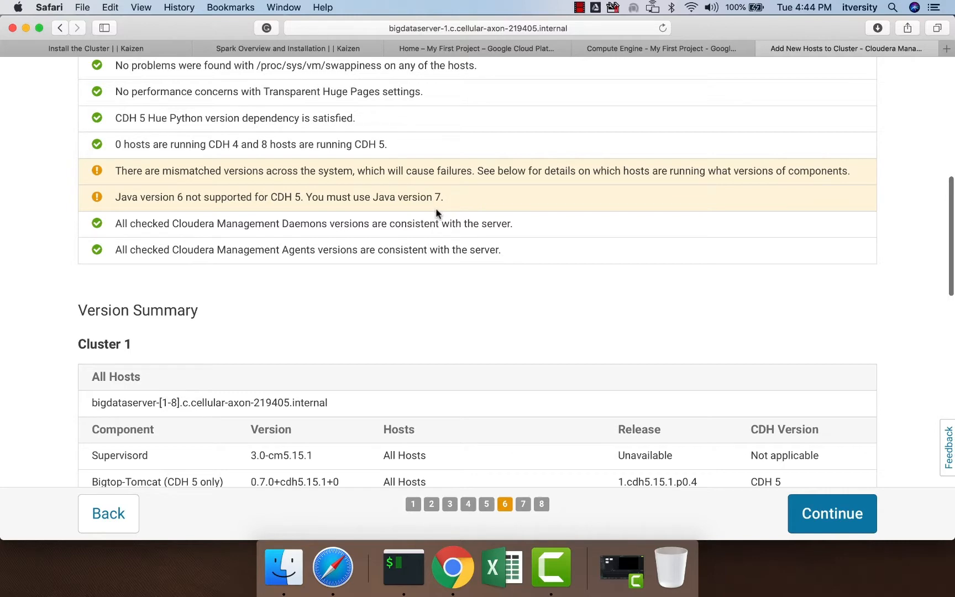
pyautogui.scroll(-10, 442, 205)
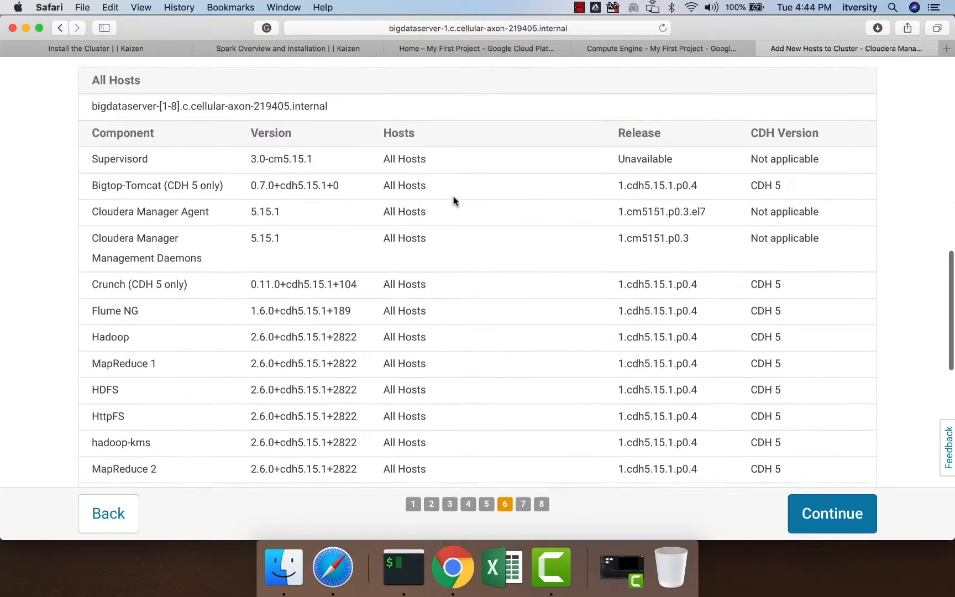
pyautogui.scroll(-5, 454, 201)
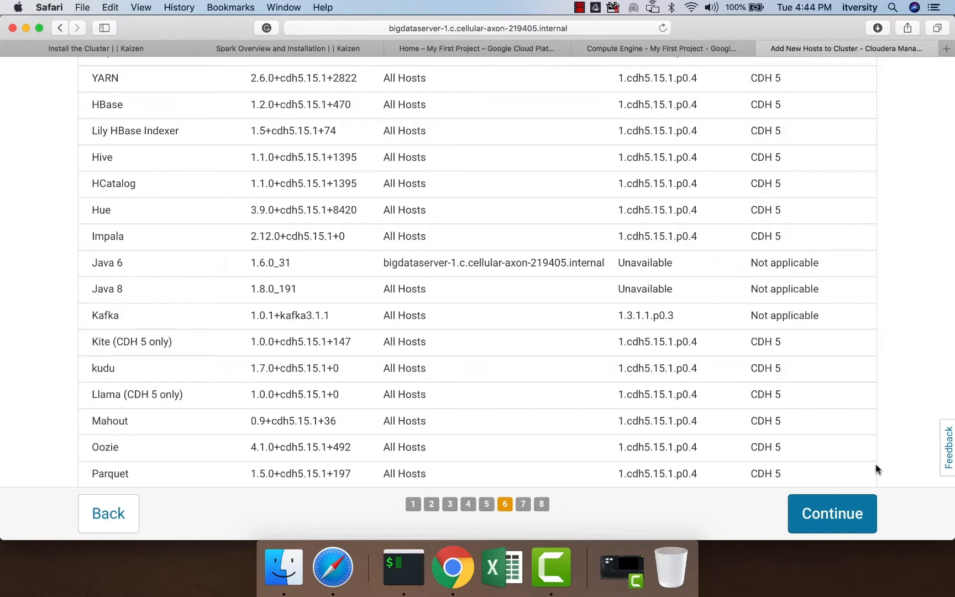
# Step: Continue with None as the host template and with starting newly created roles turned off, launching the client configuration deployment
pyautogui.click(824, 515)
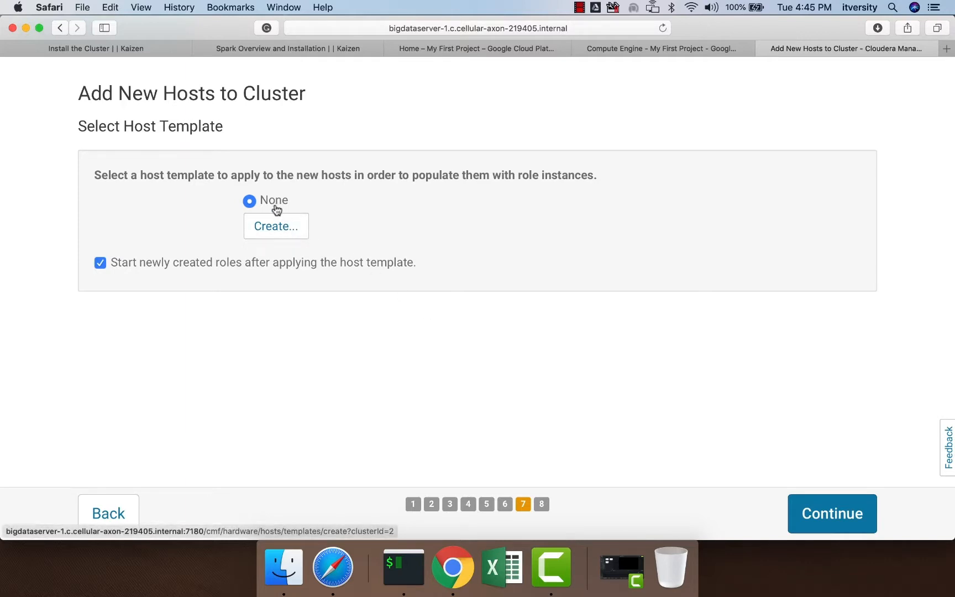
pyautogui.click(100, 264)
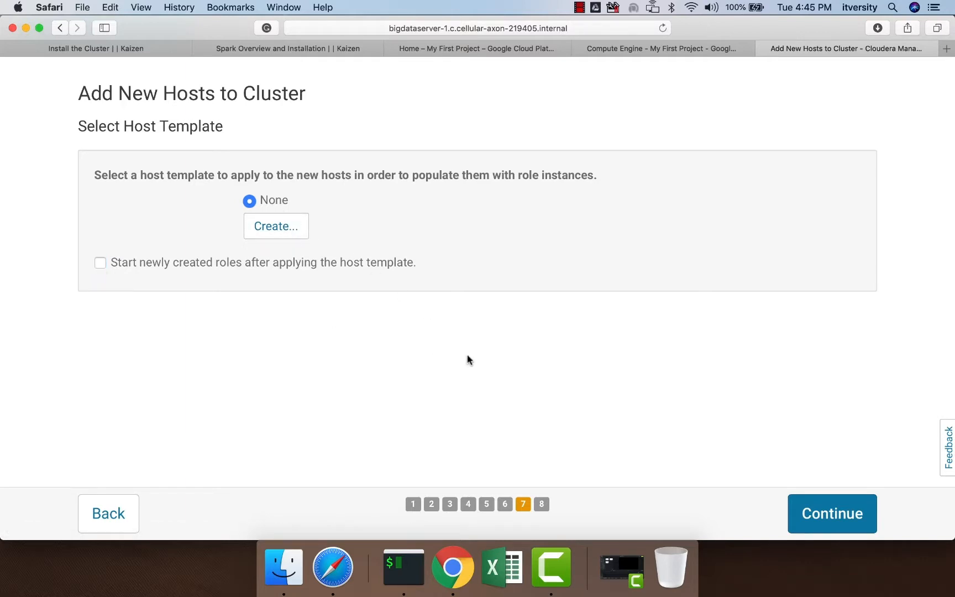
pyautogui.click(827, 522)
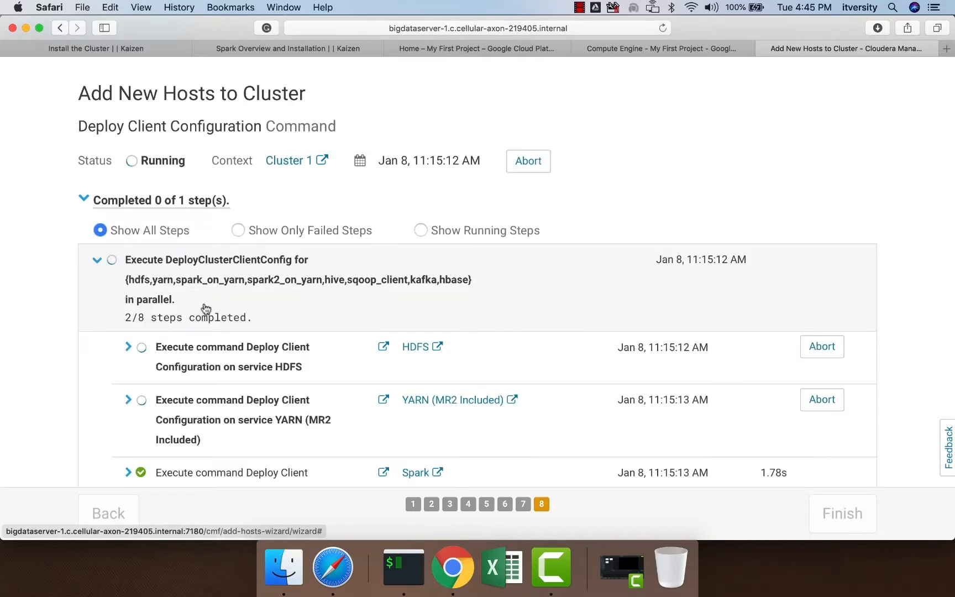
# Step: Check the Deploy Client Configuration steps, finish the Add New Hosts wizard and view bigdataserver-8's row in the All Hosts list
pyautogui.scroll(-10, 321, 329)
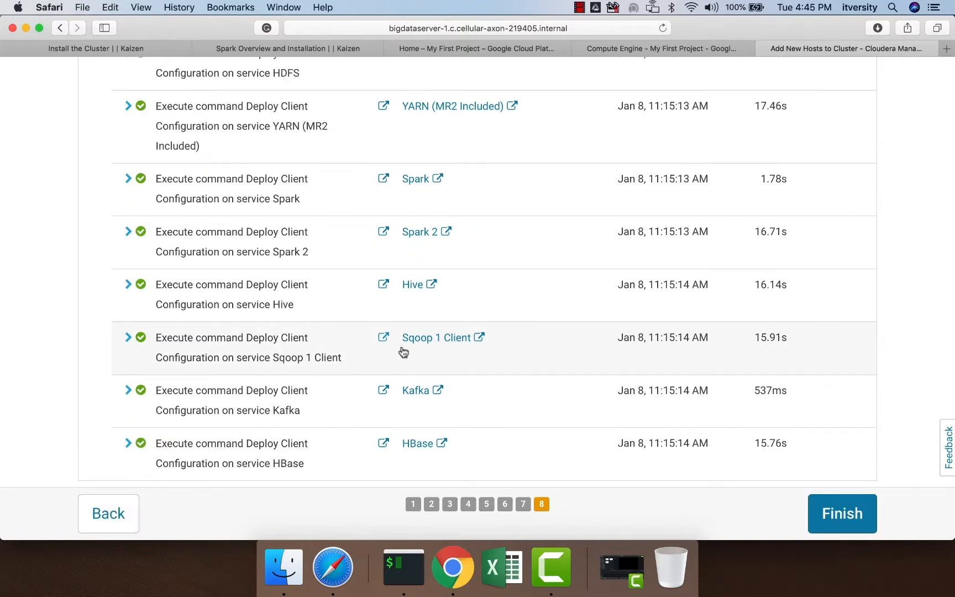
pyautogui.click(851, 516)
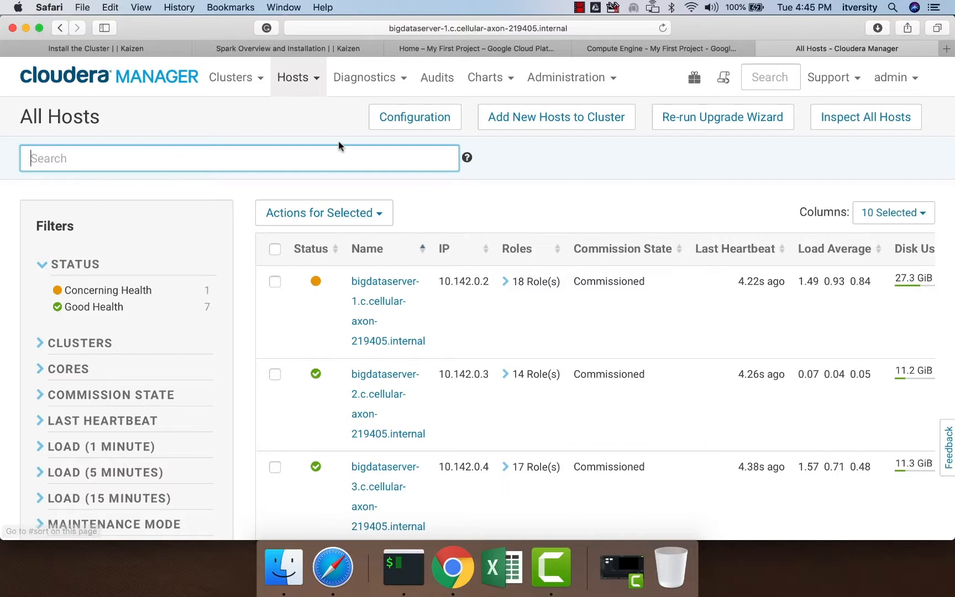
pyautogui.scroll(-10, 299, 192)
pyautogui.hscroll(5, 603, 409)
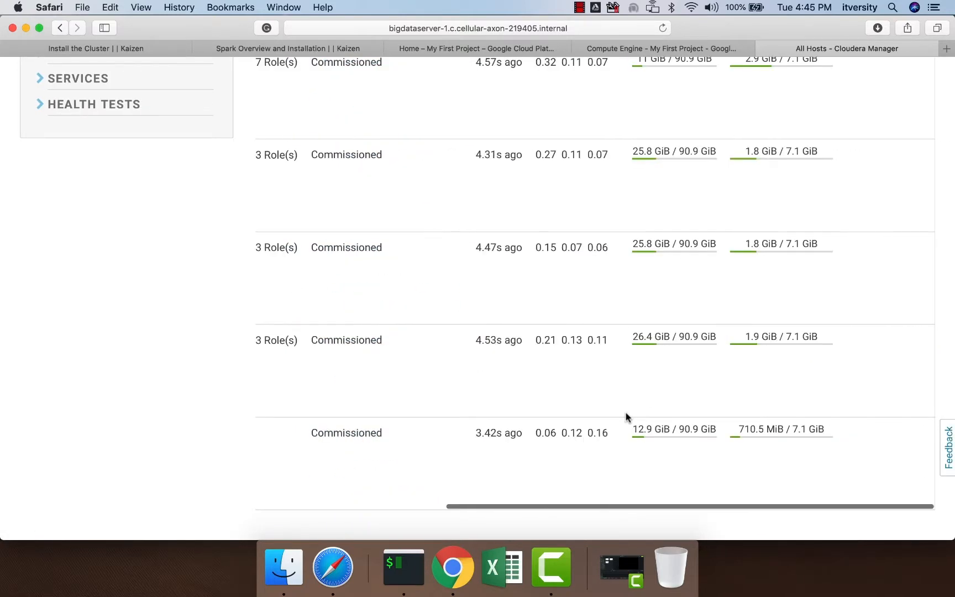
# Step: Open the host status page of bigdataserver-8 from the All Hosts list
pyautogui.hscroll(-5, 627, 417)
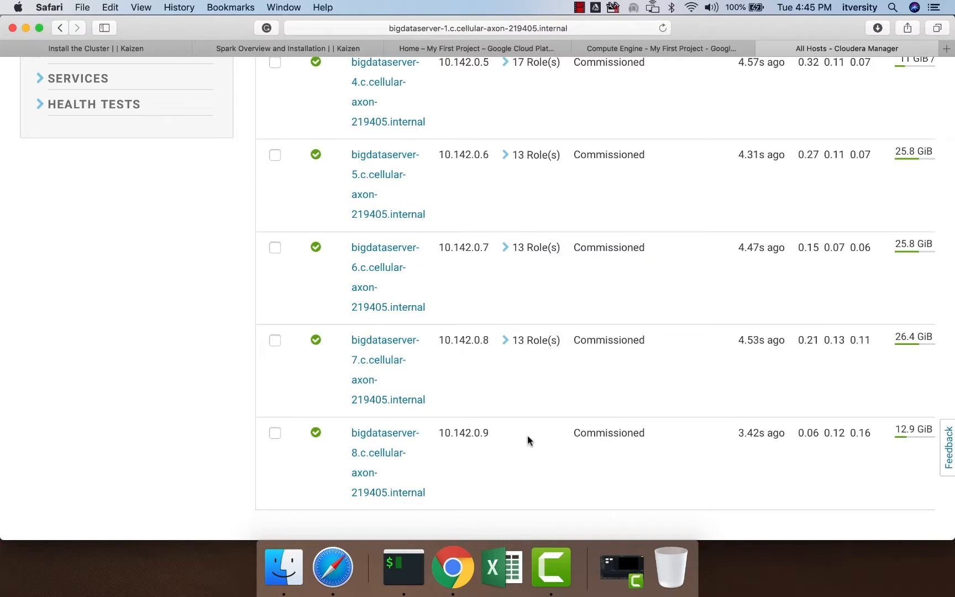
pyautogui.click(386, 434)
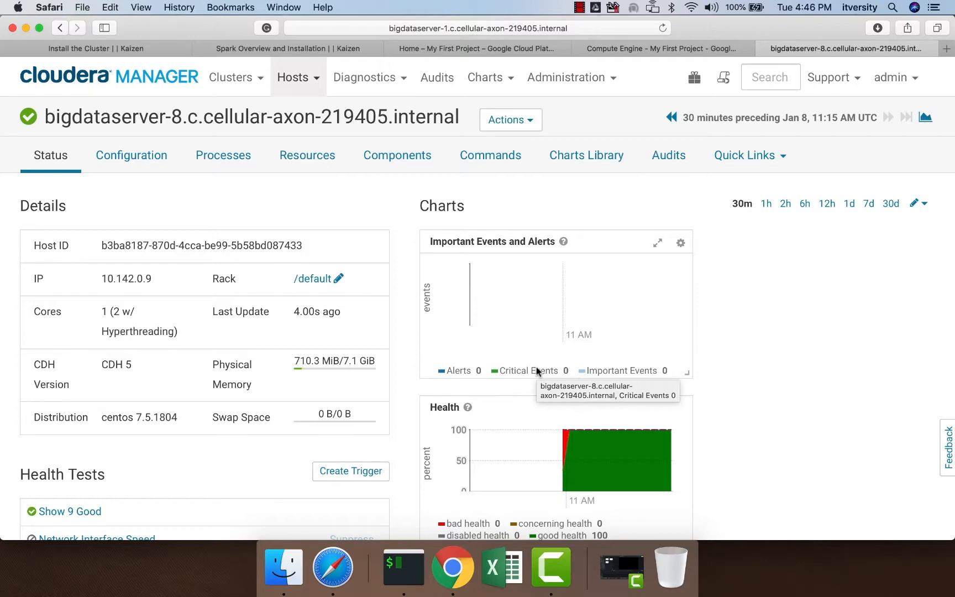
# Step: Read the Kaizen guide's notes on configuring a newly added node as Gateway, Master or Worker
pyautogui.click(163, 49)
pyautogui.scroll(-1, 266, 346)
pyautogui.scroll(4, 266, 346)
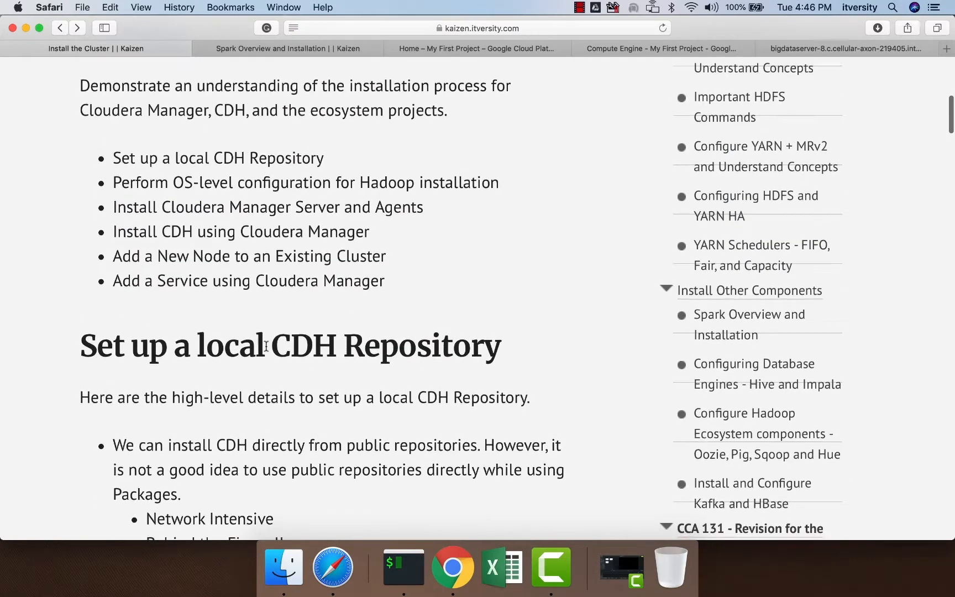
pyautogui.scroll(-15, 266, 347)
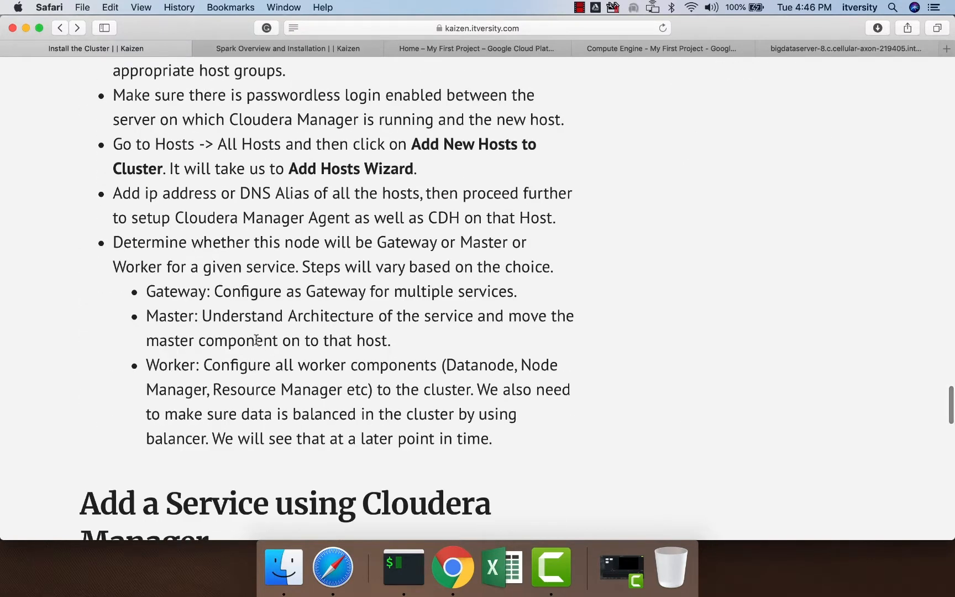
pyautogui.doubleClick(178, 292)
pyautogui.click(174, 319)
pyautogui.doubleClick(175, 319)
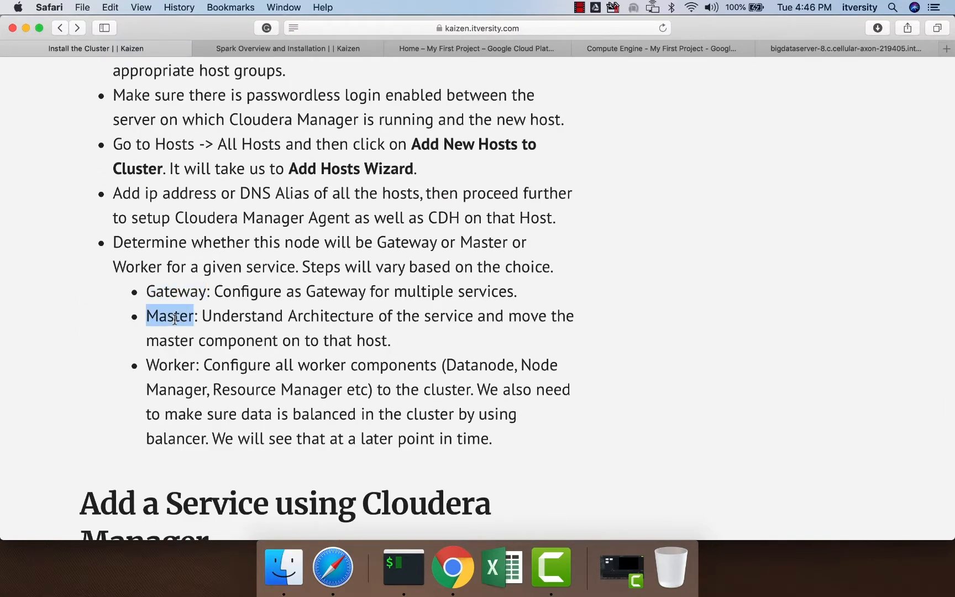
pyautogui.doubleClick(172, 369)
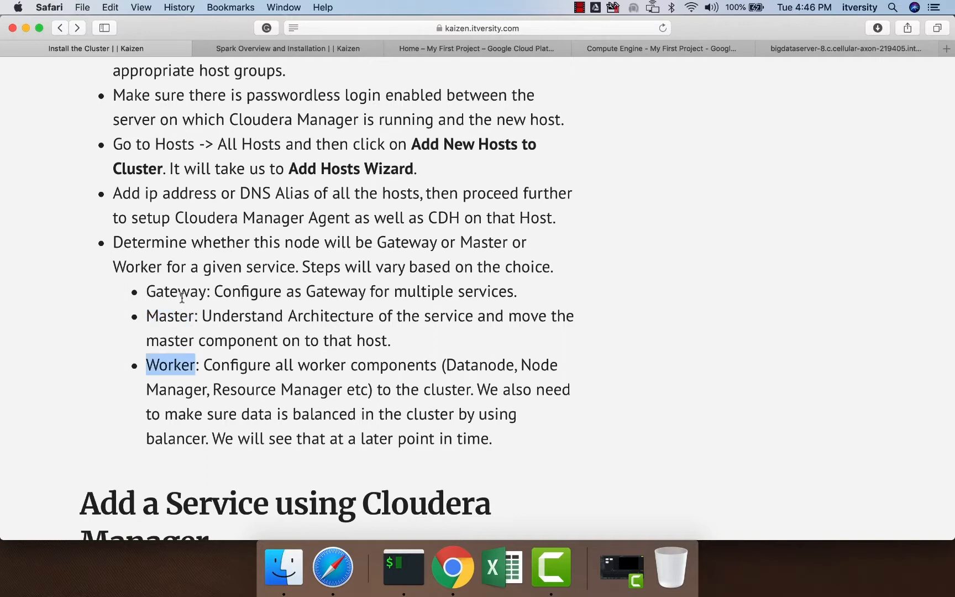
pyautogui.doubleClick(183, 293)
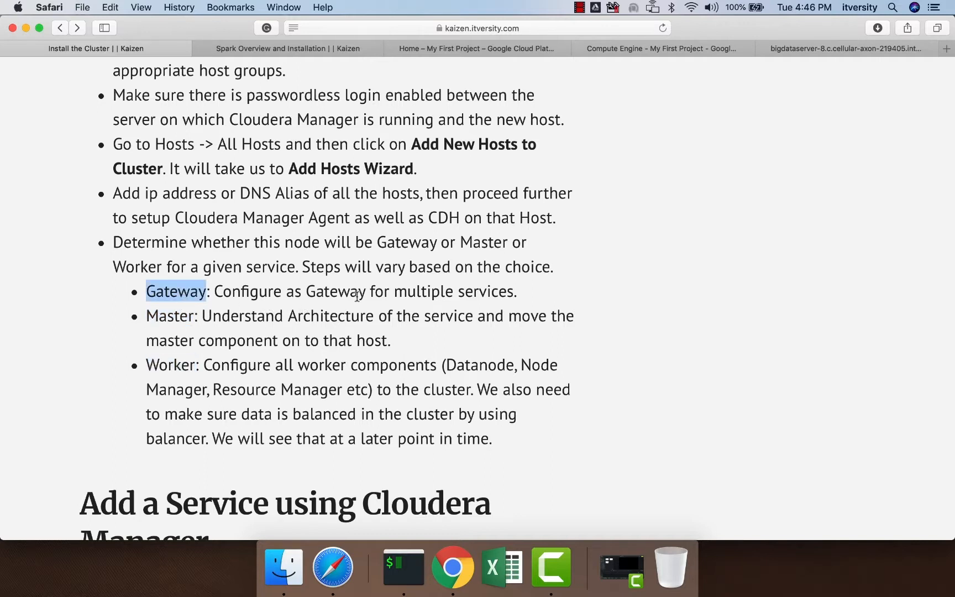
# Step: Back in Cloudera Manager, open the HDFS service's role instances and review which hosts run each role
pyautogui.click(831, 50)
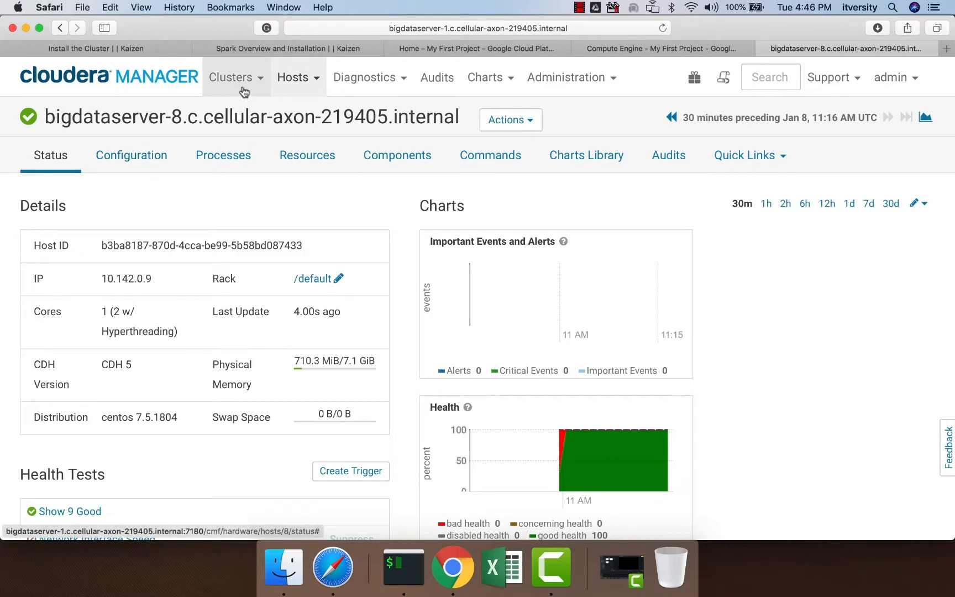
pyautogui.click(146, 79)
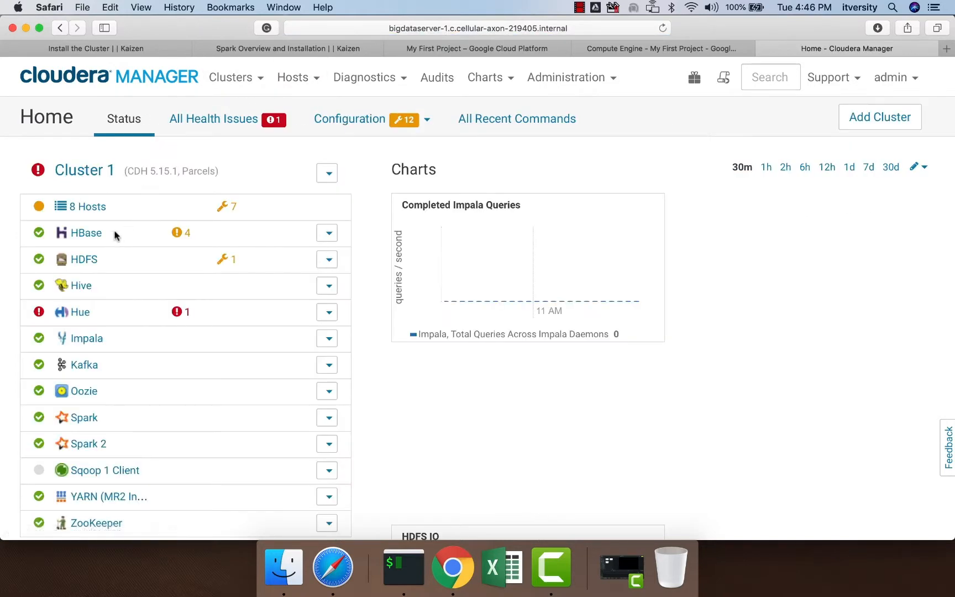
pyautogui.click(85, 258)
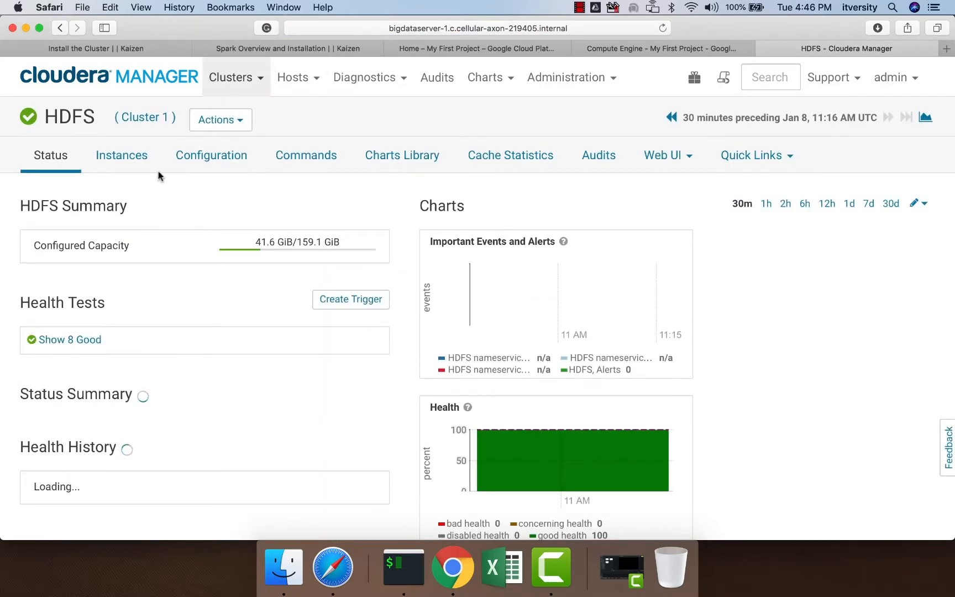
pyautogui.click(133, 156)
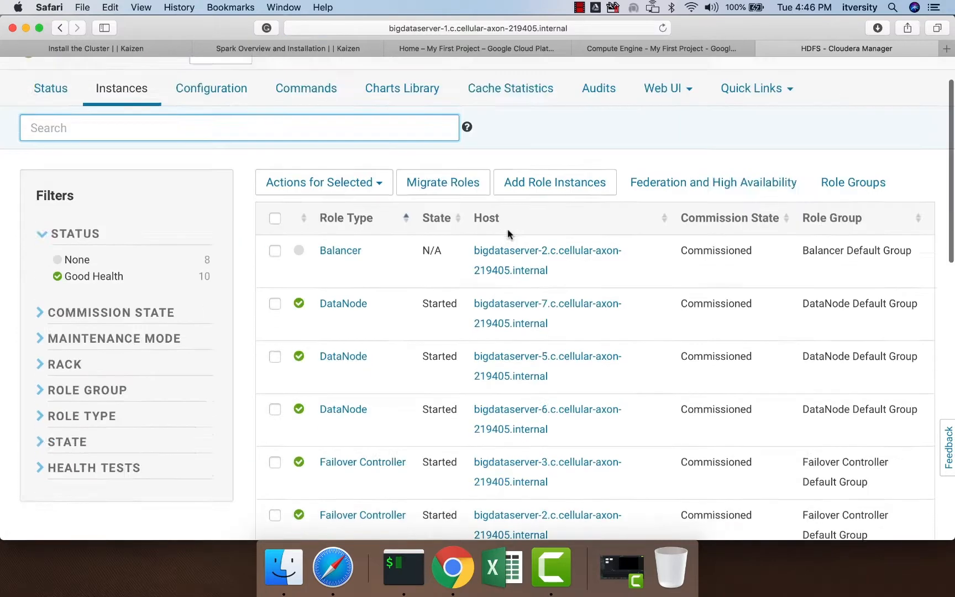
pyautogui.scroll(-10, 507, 233)
pyautogui.scroll(5, 508, 233)
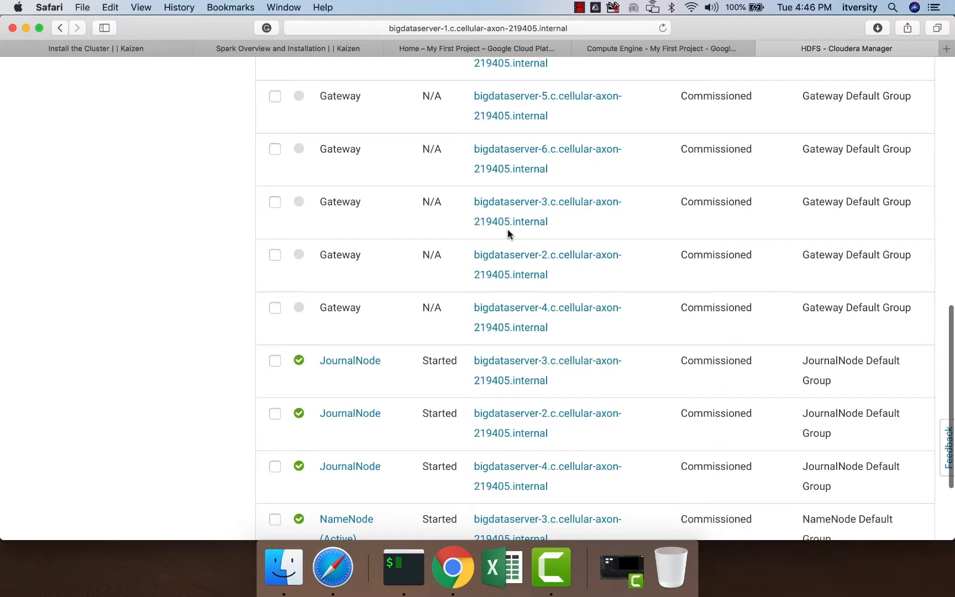
pyautogui.scroll(5, 508, 233)
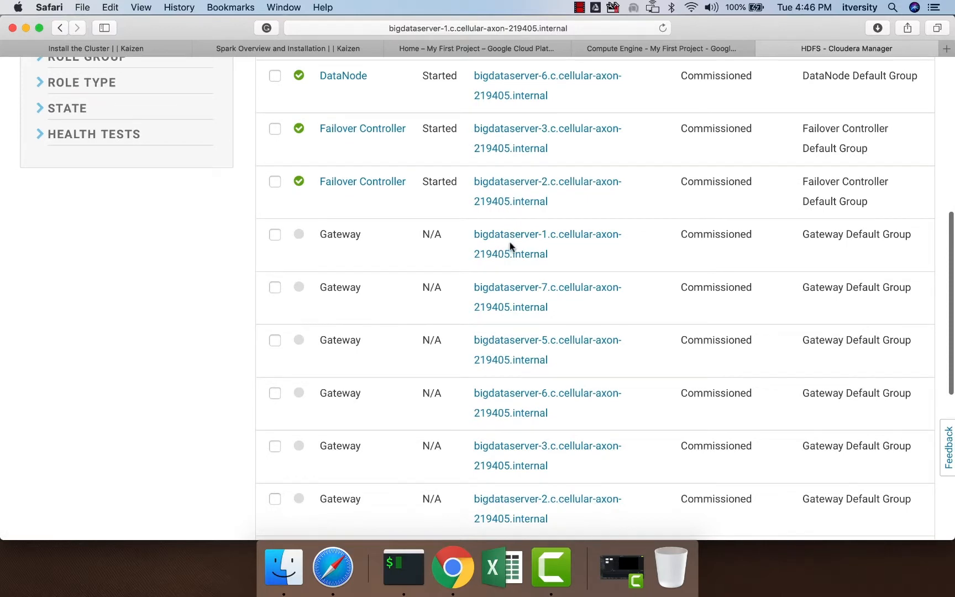
pyautogui.scroll(5, 508, 246)
pyautogui.scroll(2, 512, 248)
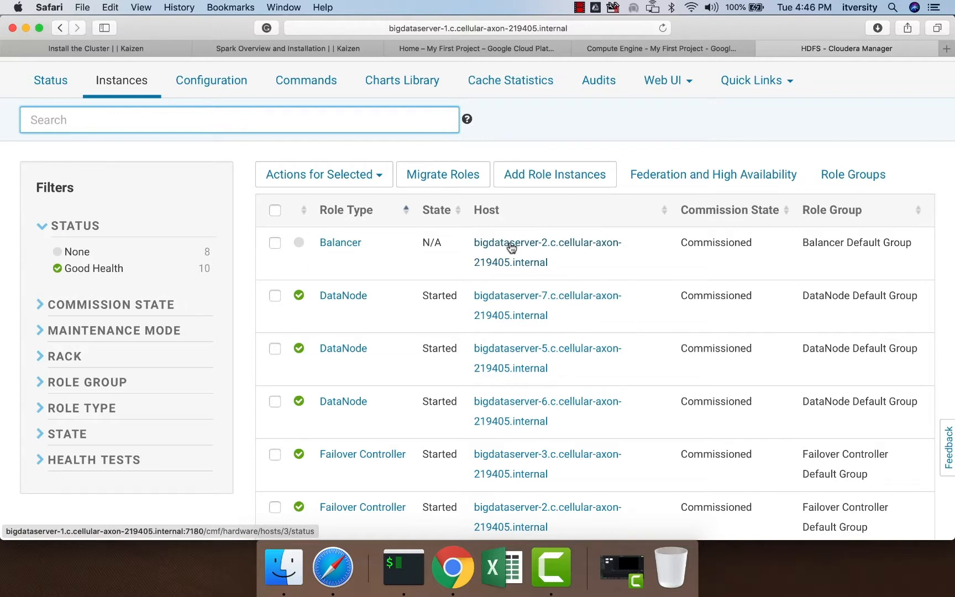
# Step: Add an HDFS Gateway role instance on bigdataserver-8 and complete the Add Role Instances wizard
pyautogui.click(567, 177)
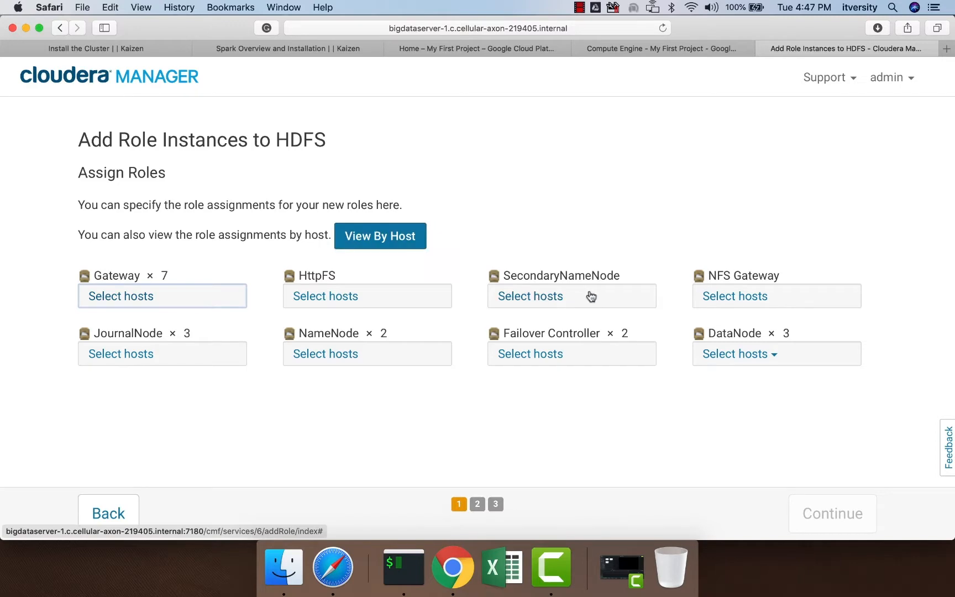
pyautogui.click(158, 301)
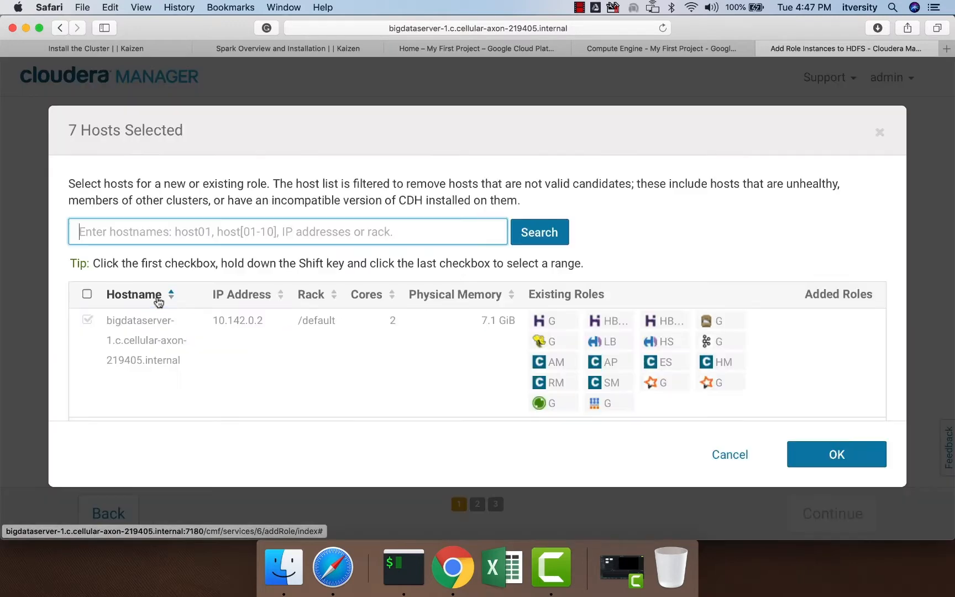
pyautogui.scroll(-15, 219, 314)
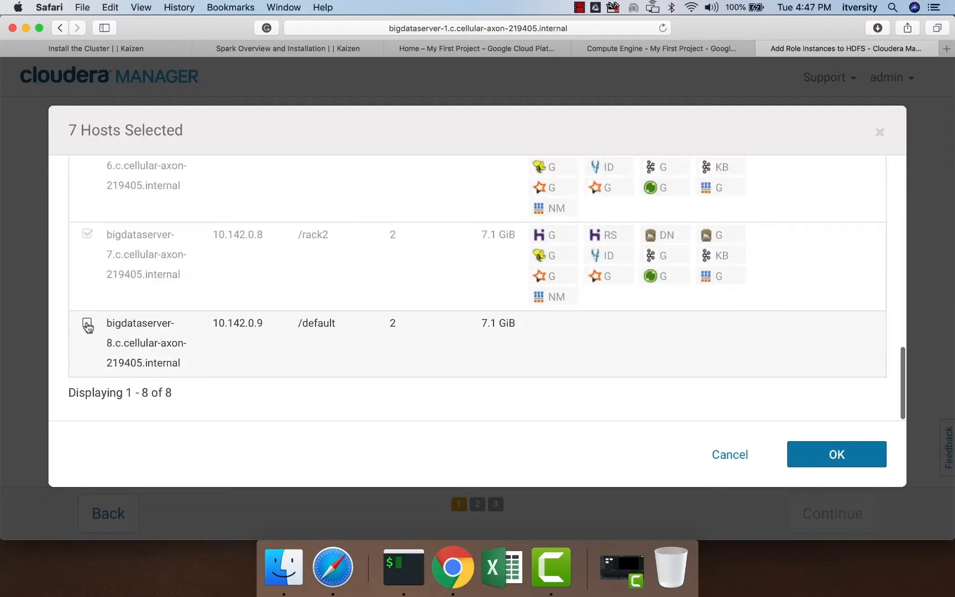
pyautogui.click(87, 324)
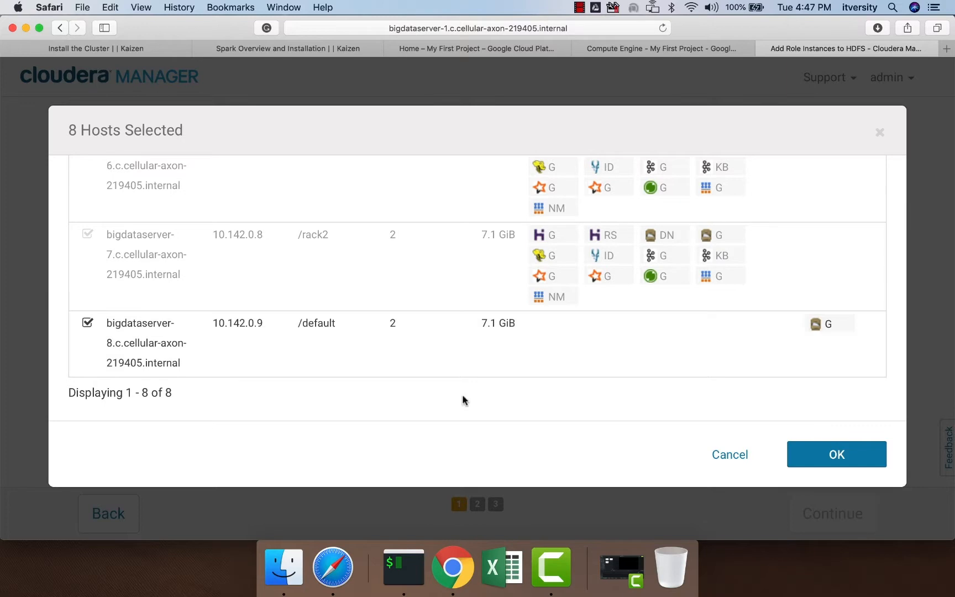
pyautogui.click(839, 456)
pyautogui.click(834, 515)
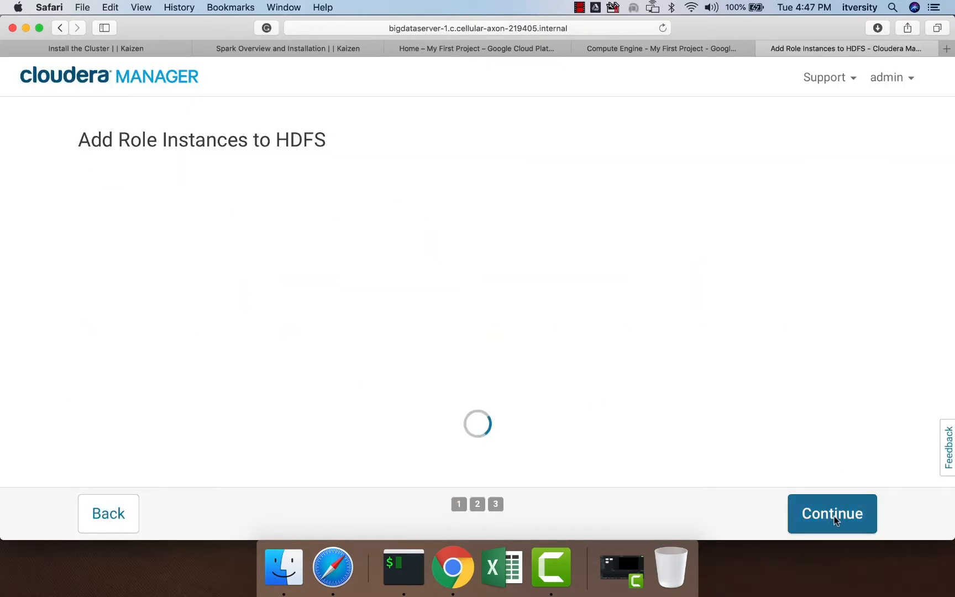
pyautogui.click(836, 520)
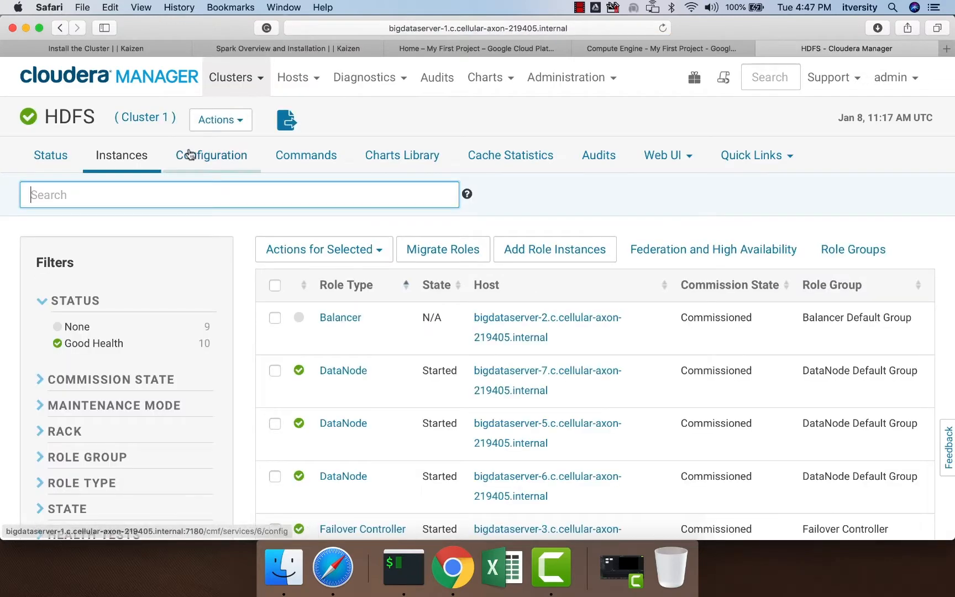
# Step: Add a YARN (MR2 Included) Gateway role instance on bigdataserver-8 and finish the role wizard
pyautogui.click(109, 81)
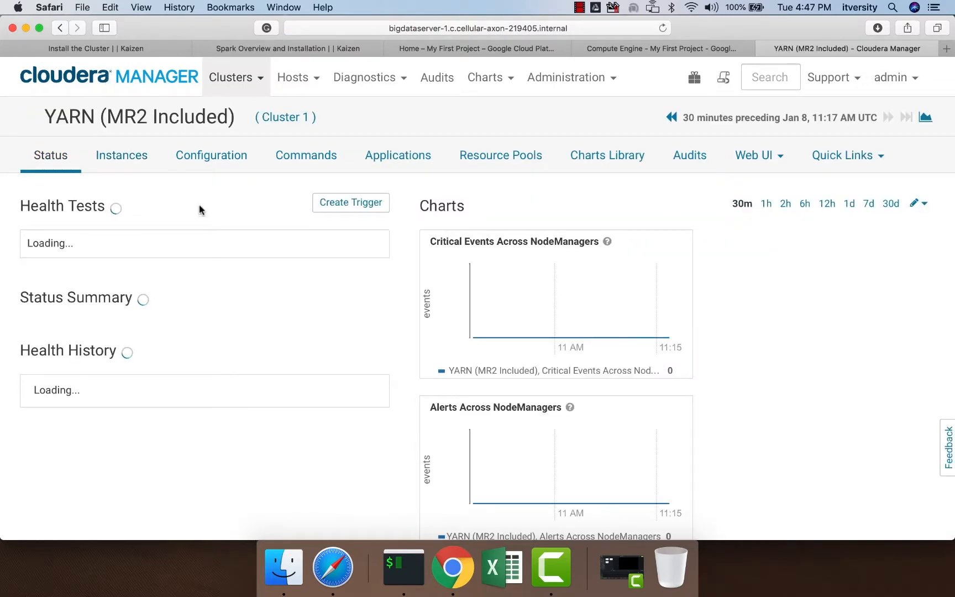
pyautogui.click(133, 155)
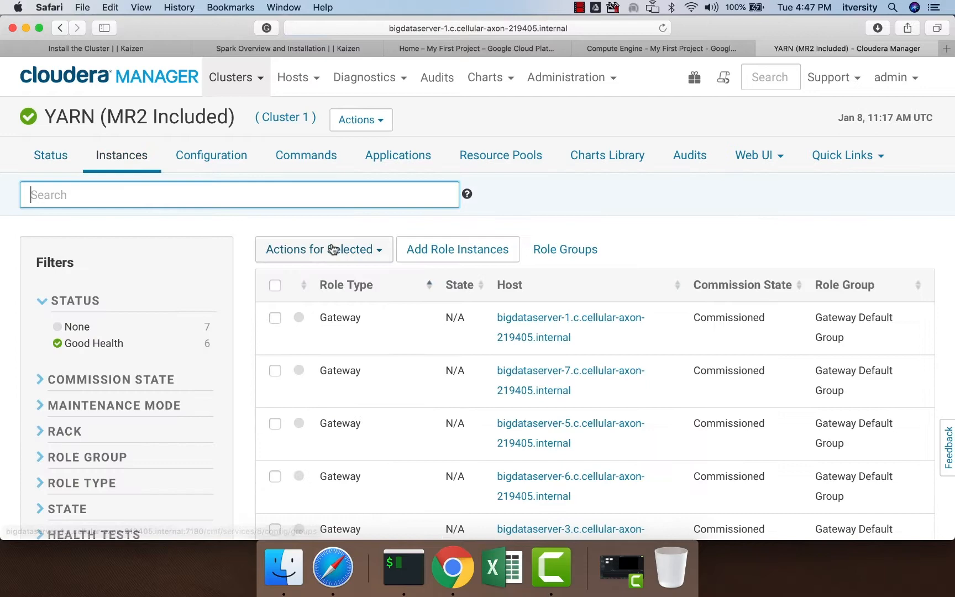
pyautogui.click(458, 249)
pyautogui.scroll(-10, 218, 329)
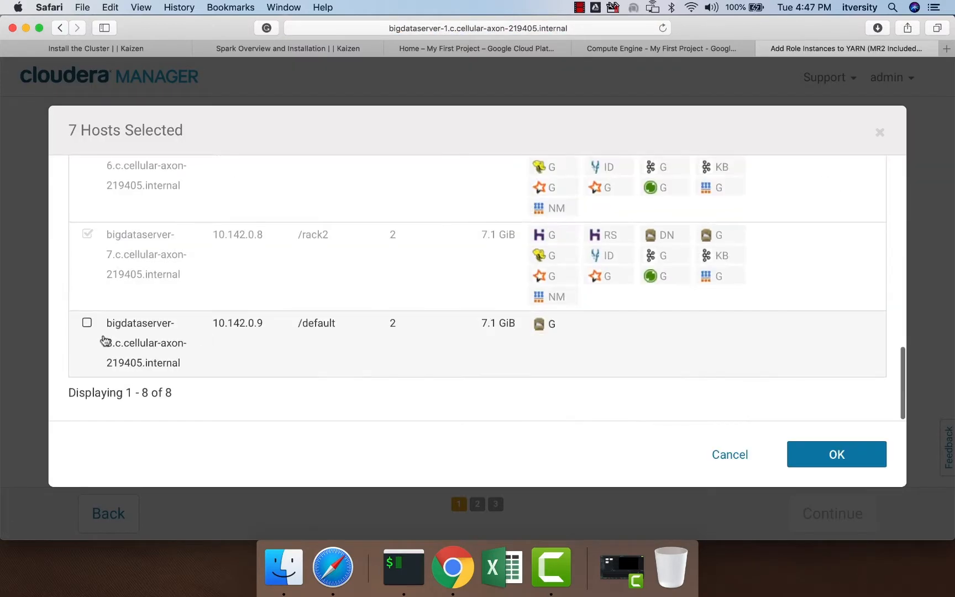
pyautogui.click(87, 324)
pyautogui.click(836, 454)
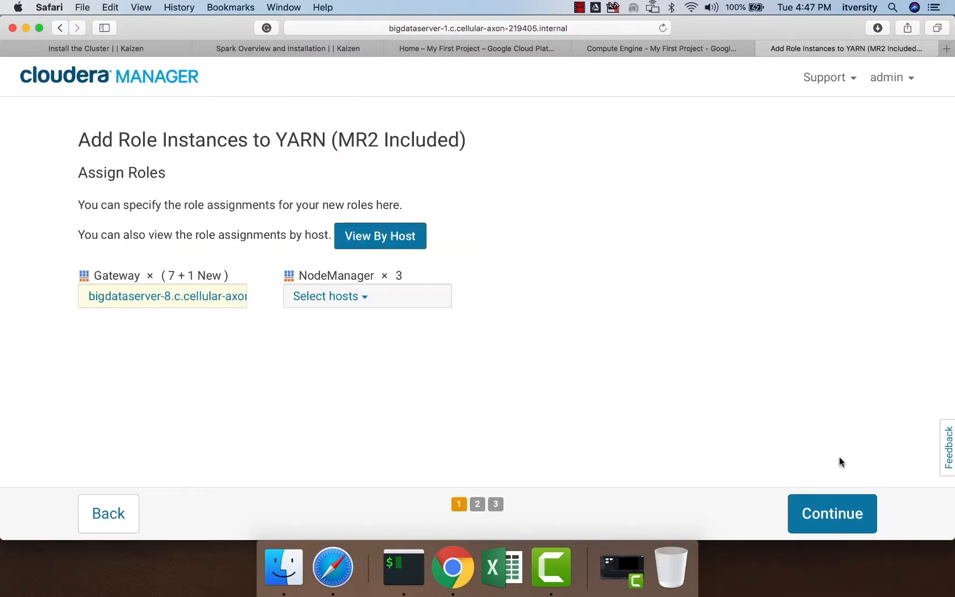
pyautogui.click(831, 513)
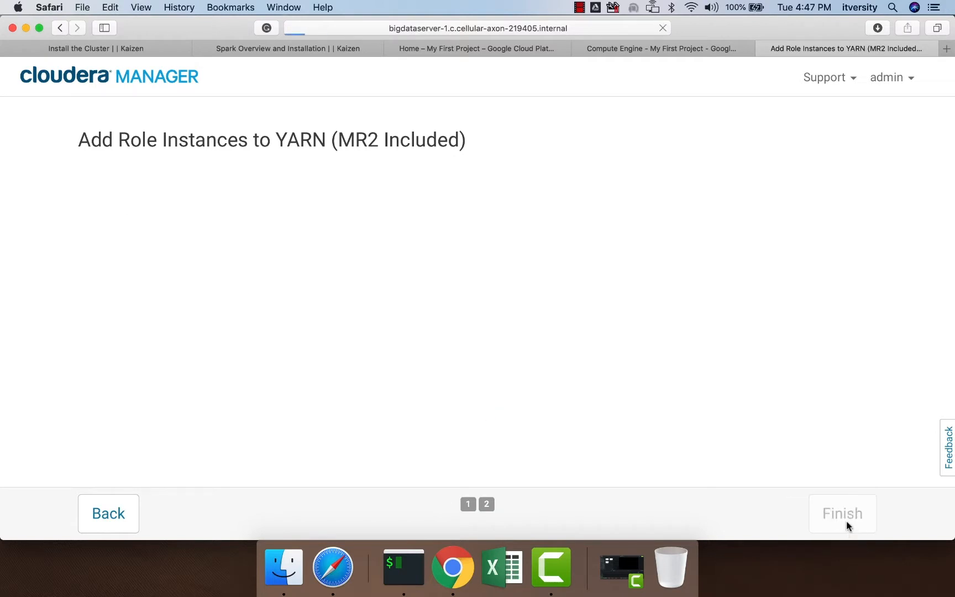
pyautogui.click(846, 522)
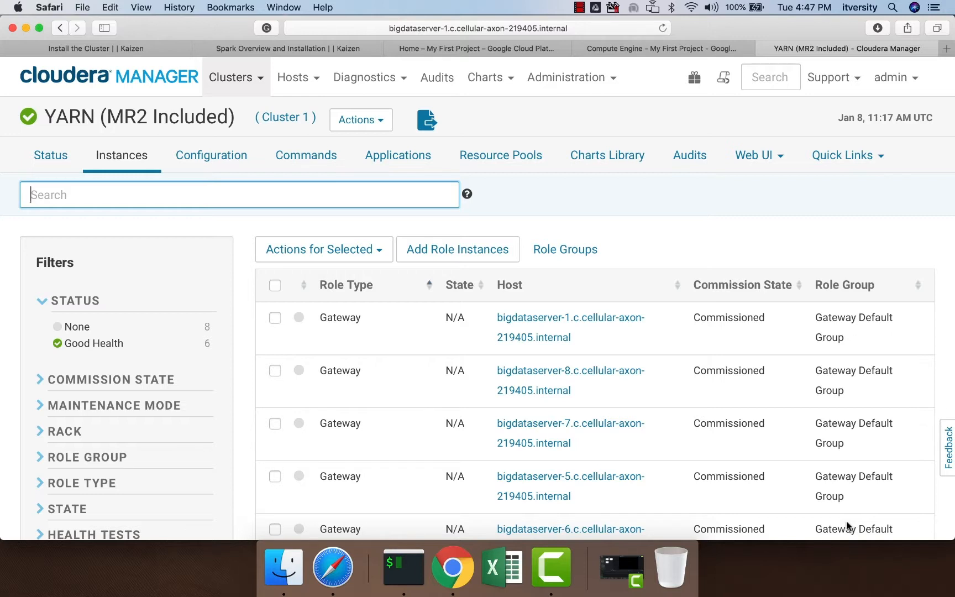
# Step: Open Cluster 1's stale configurations from the YARN service and run Deploy Client Configuration
pyautogui.click(425, 123)
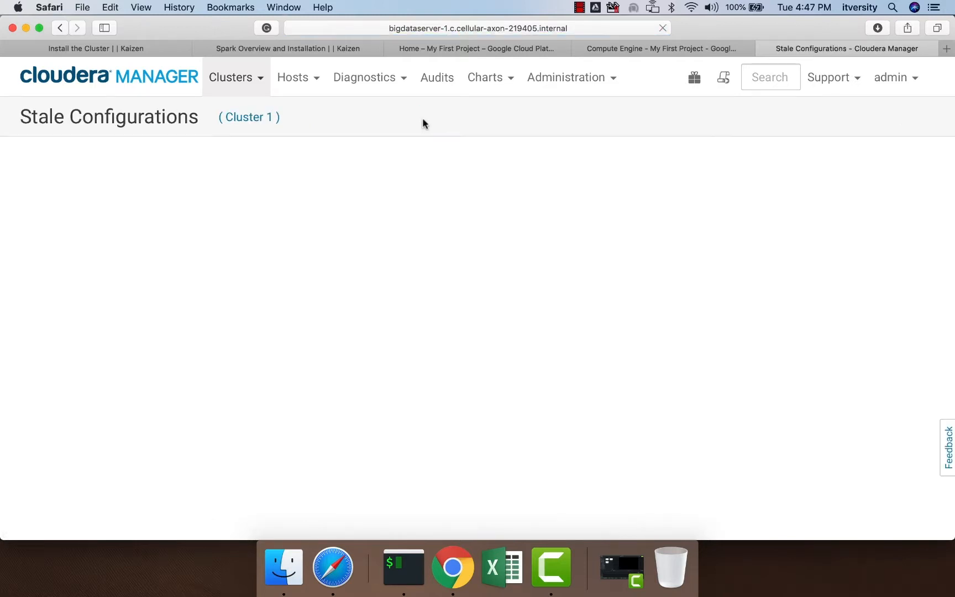
pyautogui.click(868, 518)
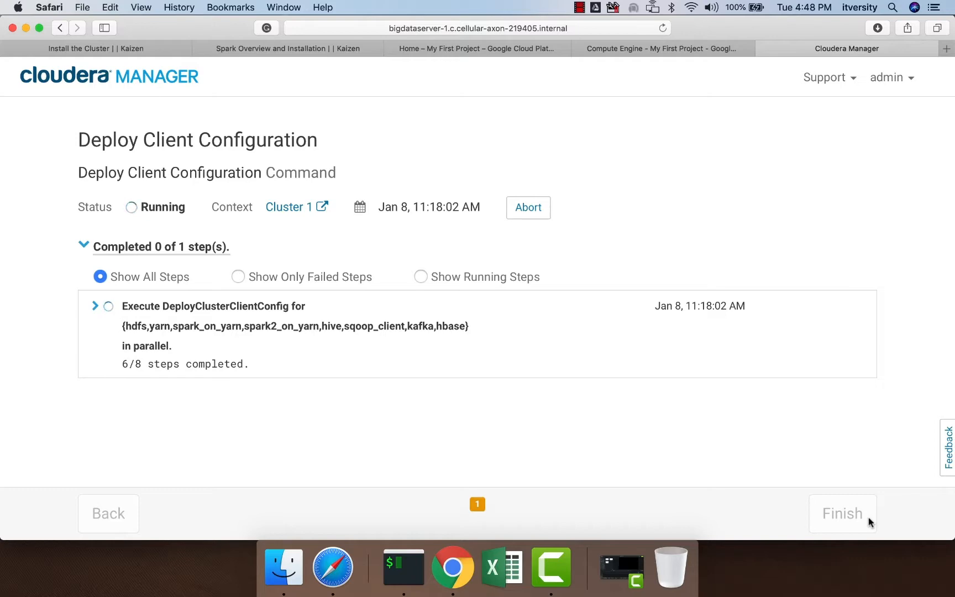
pyautogui.click(117, 50)
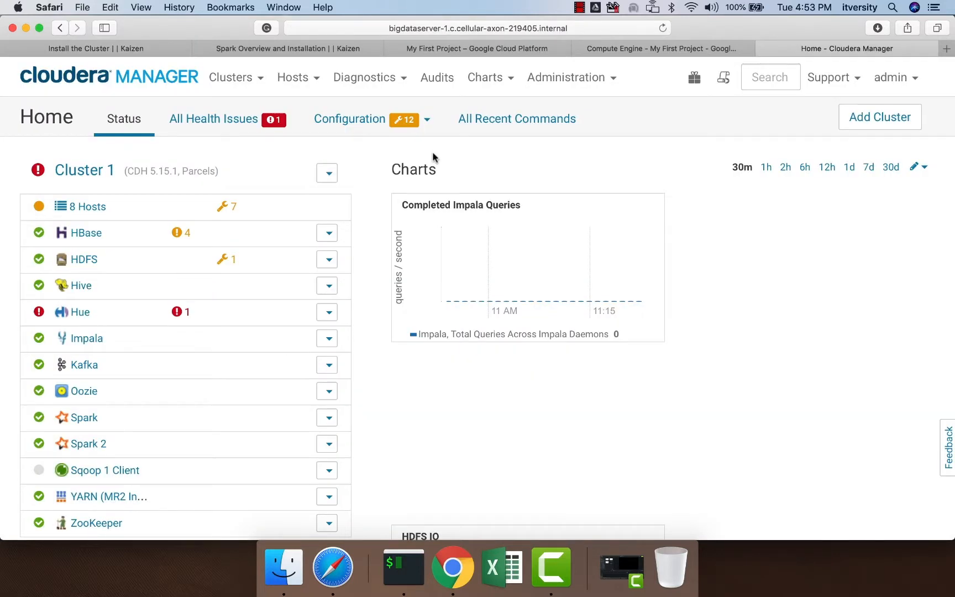
# Step: Open the list of all hosts and look through the cluster's hosts and their assigned roles
pyautogui.click(319, 83)
pyautogui.click(315, 118)
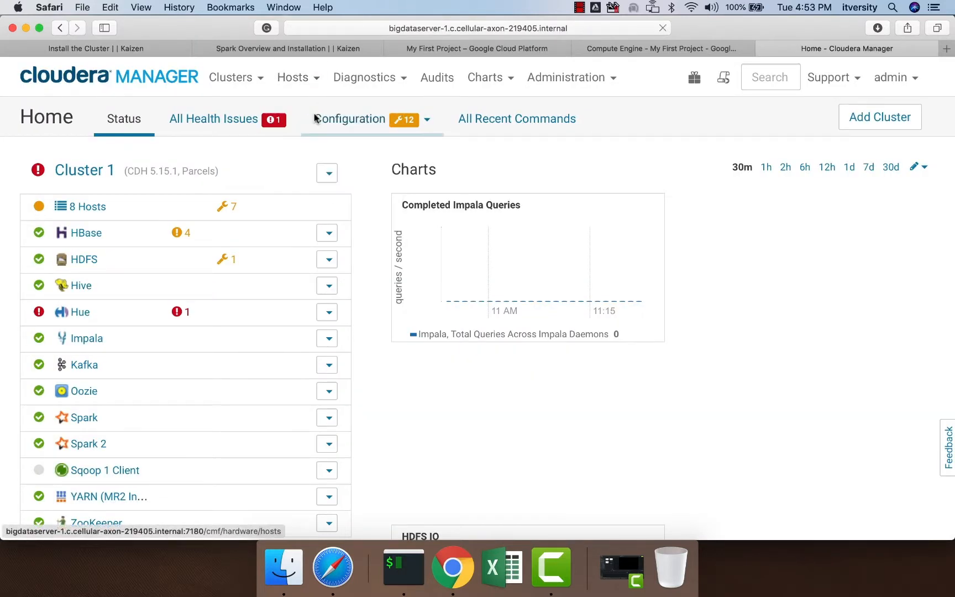
pyautogui.scroll(-10, 435, 230)
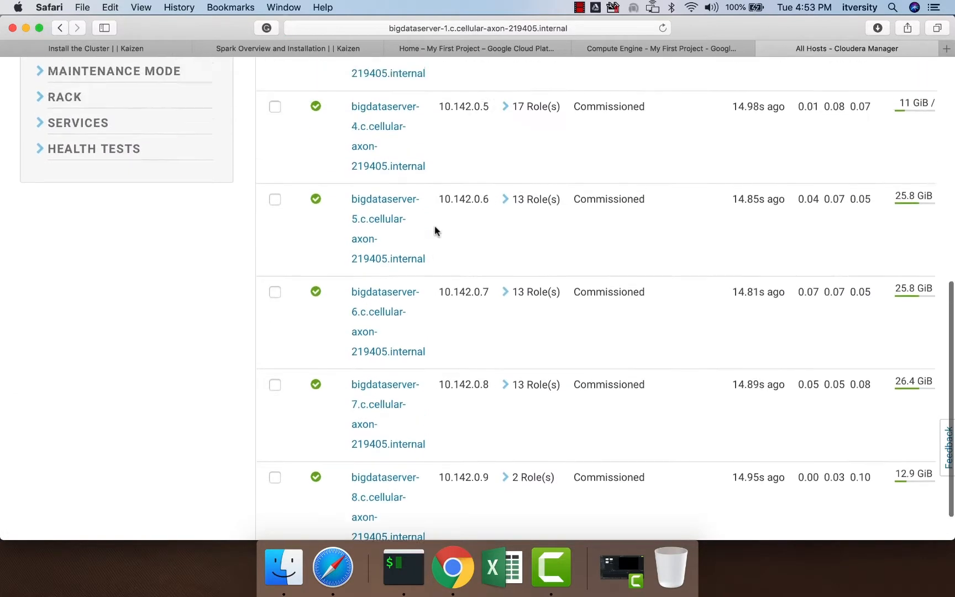
pyautogui.scroll(2, 435, 230)
pyautogui.scroll(3, 435, 230)
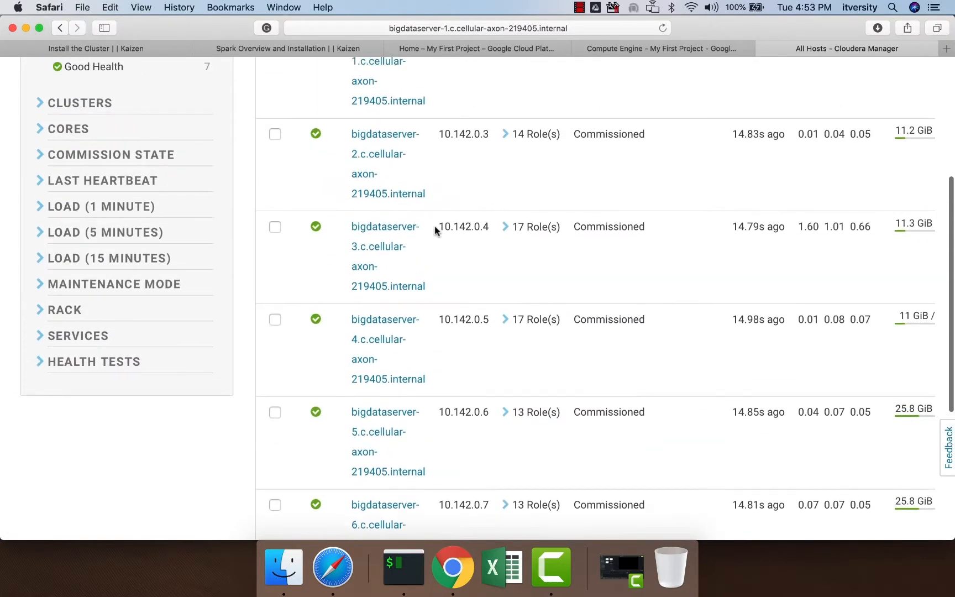
# Step: Expand the role lists of bigdataserver-2, bigdataserver-3 and bigdataserver-4
pyautogui.click(505, 165)
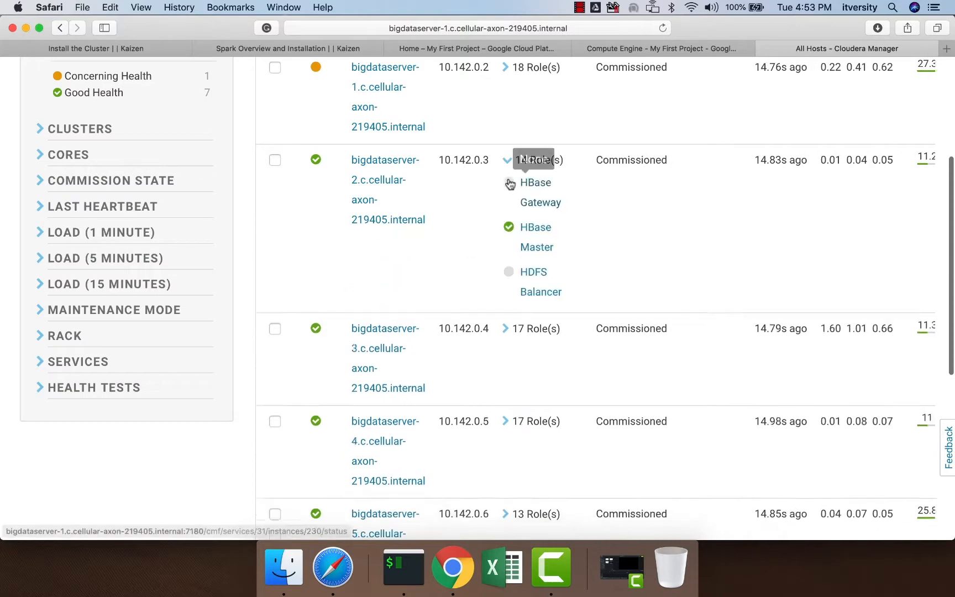
pyautogui.scroll(-7, 522, 294)
pyautogui.scroll(-3, 523, 300)
pyautogui.click(504, 335)
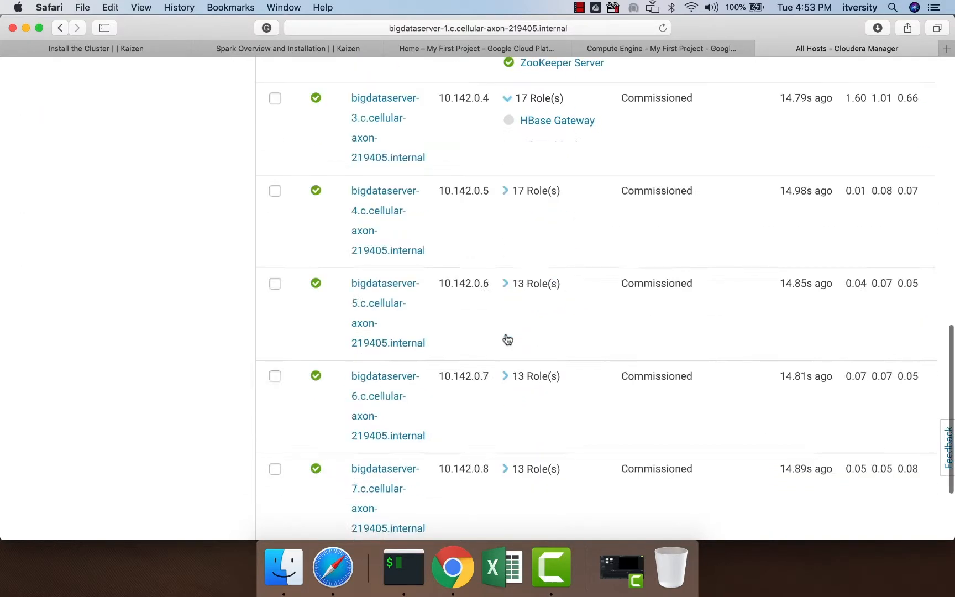
pyautogui.scroll(-10, 505, 337)
pyautogui.scroll(-1, 508, 310)
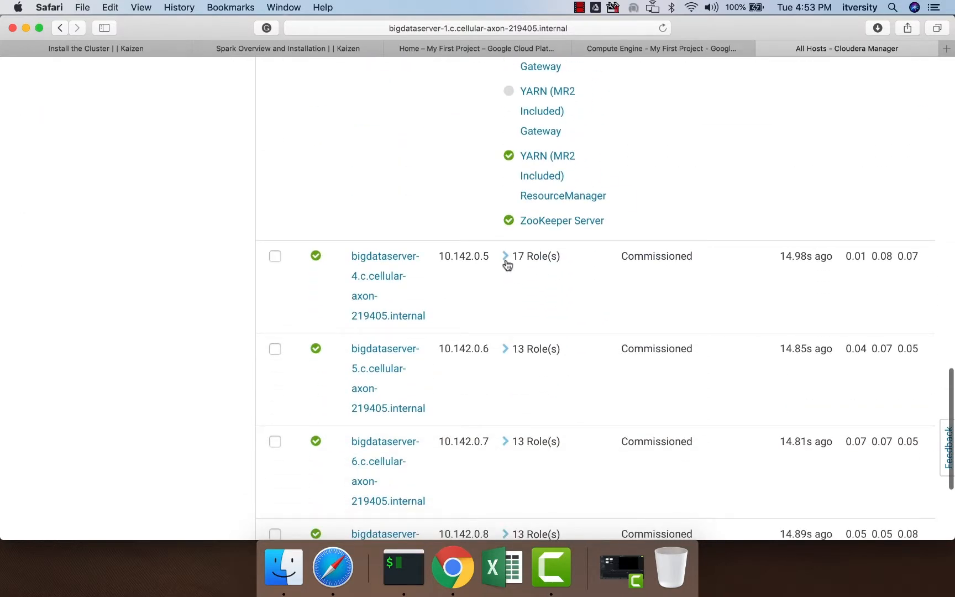
pyautogui.click(506, 260)
# Step: Review the roles assigned to bigdataserver-2 and bigdataserver-3, from HBase and HDFS through YARN and ZooKeeper
pyautogui.scroll(10, 508, 264)
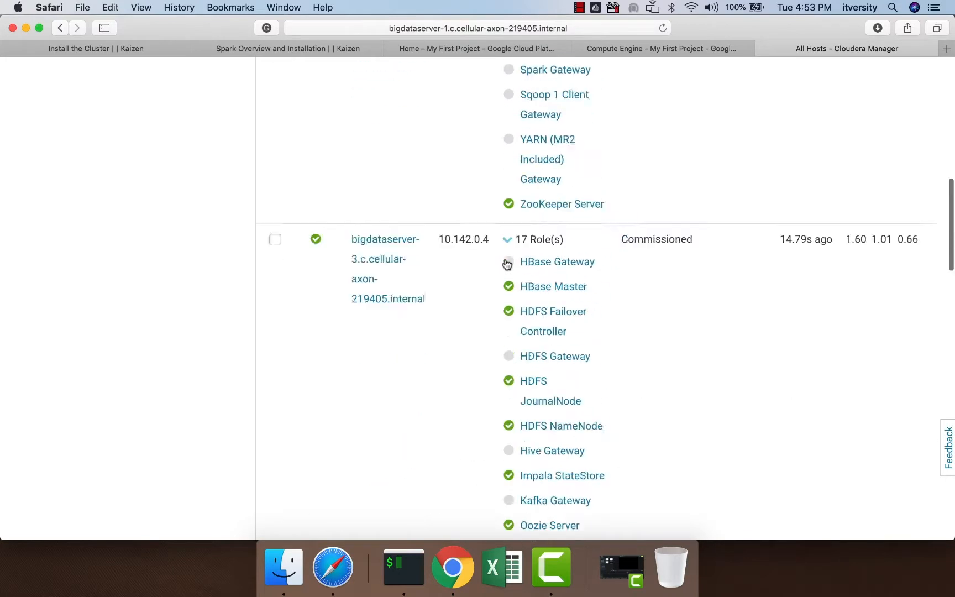
pyautogui.scroll(10, 506, 264)
pyautogui.scroll(-1, 535, 225)
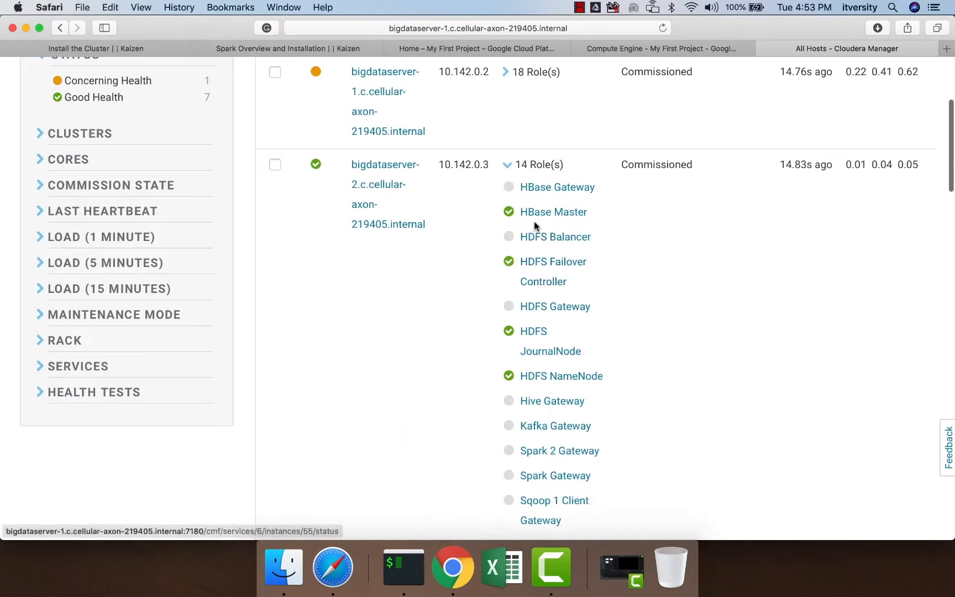
pyautogui.scroll(-3, 537, 310)
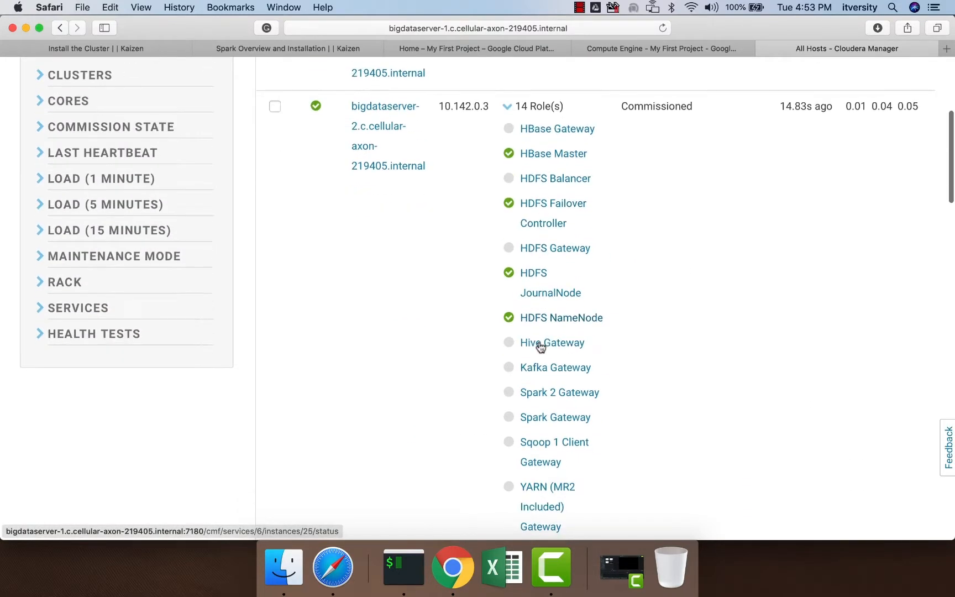
pyautogui.scroll(-8, 547, 334)
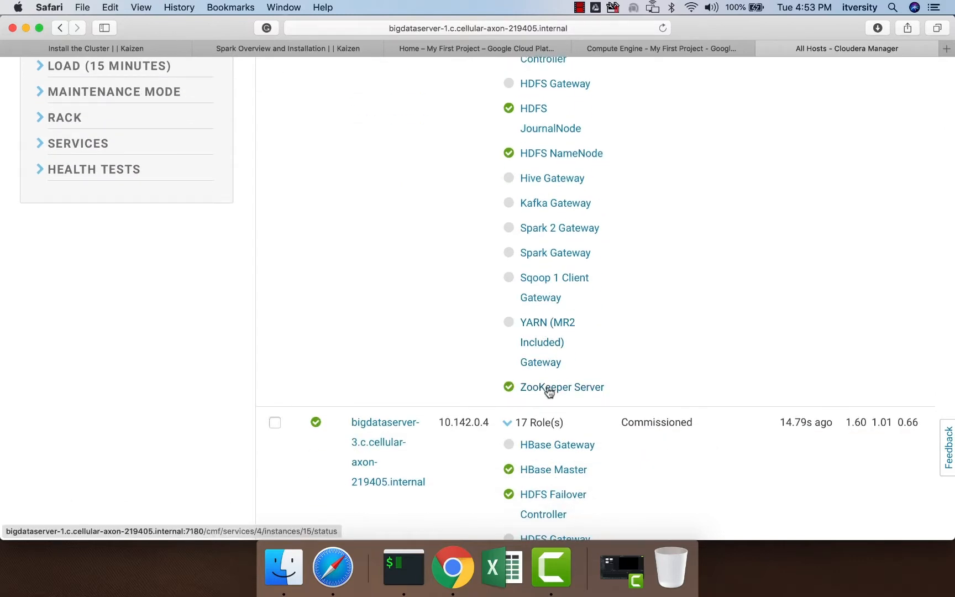
pyautogui.scroll(-6, 549, 391)
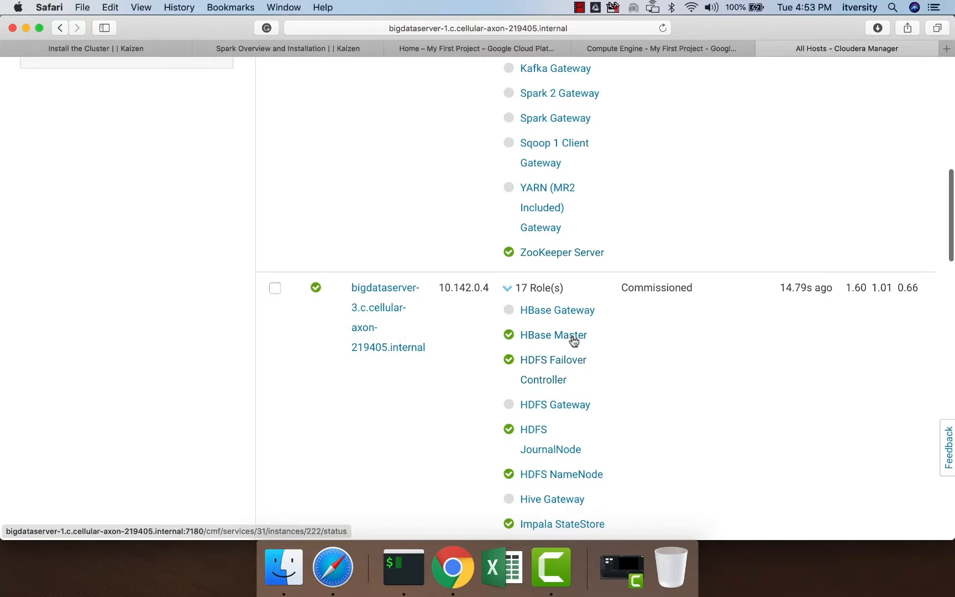
pyautogui.scroll(-5, 571, 338)
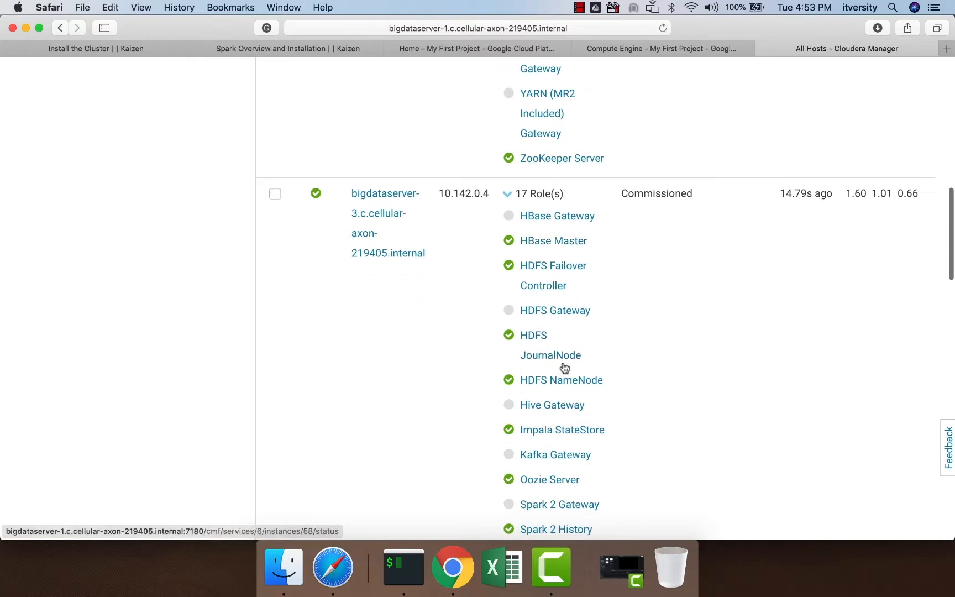
pyautogui.scroll(-3, 564, 366)
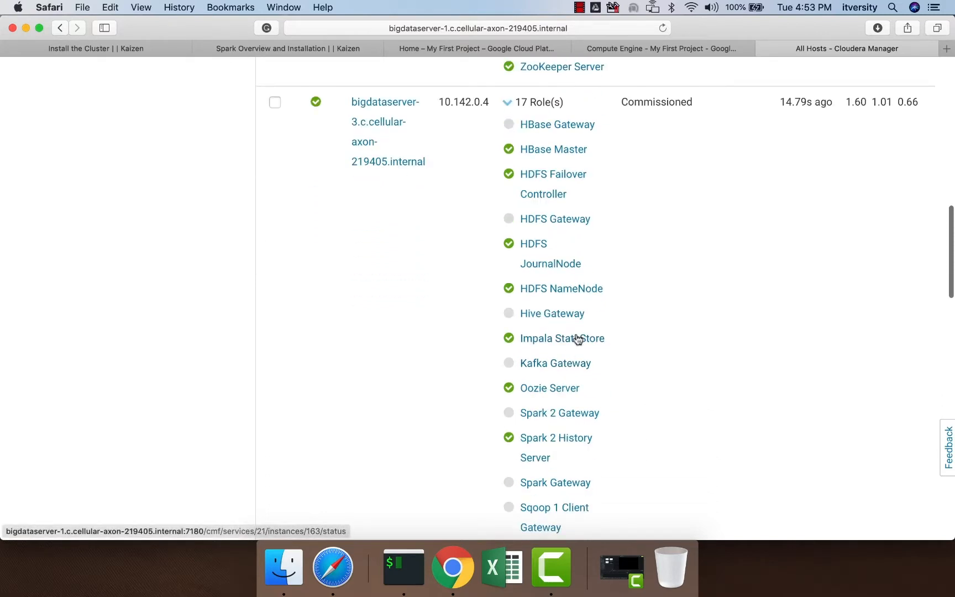
pyautogui.scroll(-8, 579, 345)
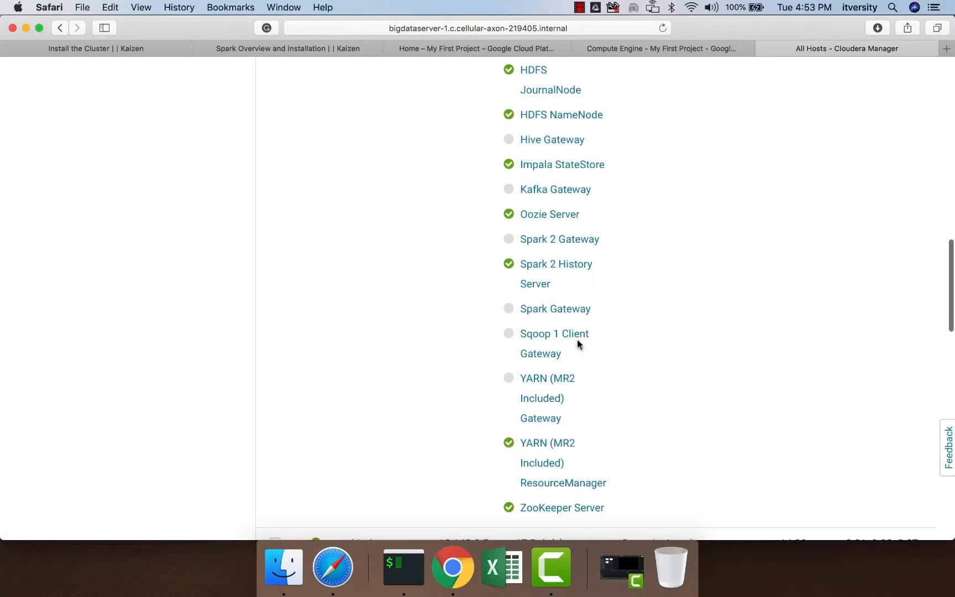
pyautogui.scroll(-6, 549, 507)
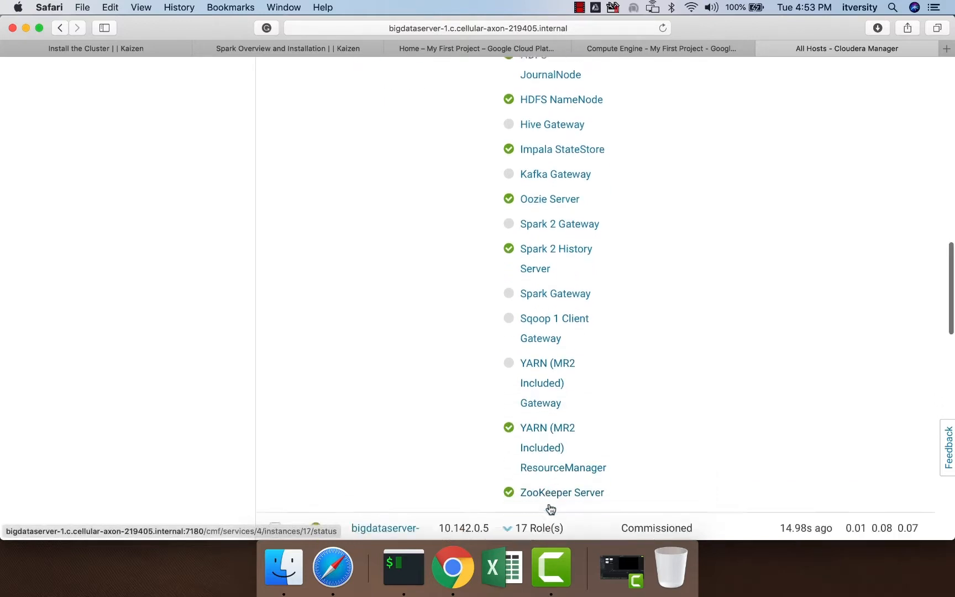
# Step: Examine the roles assigned to bigdataserver-4 and compare them with those on bigdataserver-3
pyautogui.scroll(-6, 550, 507)
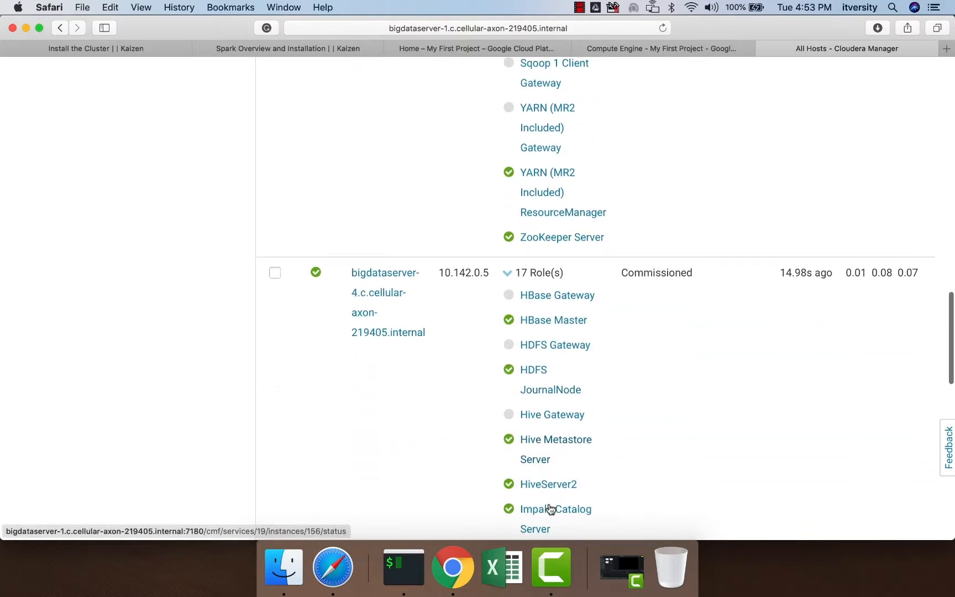
pyautogui.scroll(-4, 570, 332)
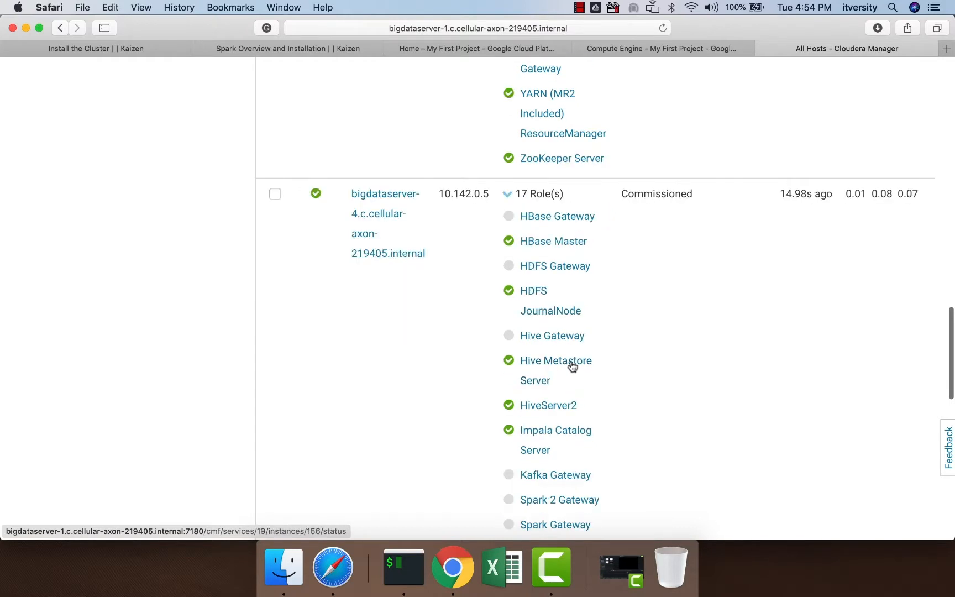
pyautogui.scroll(-2, 572, 367)
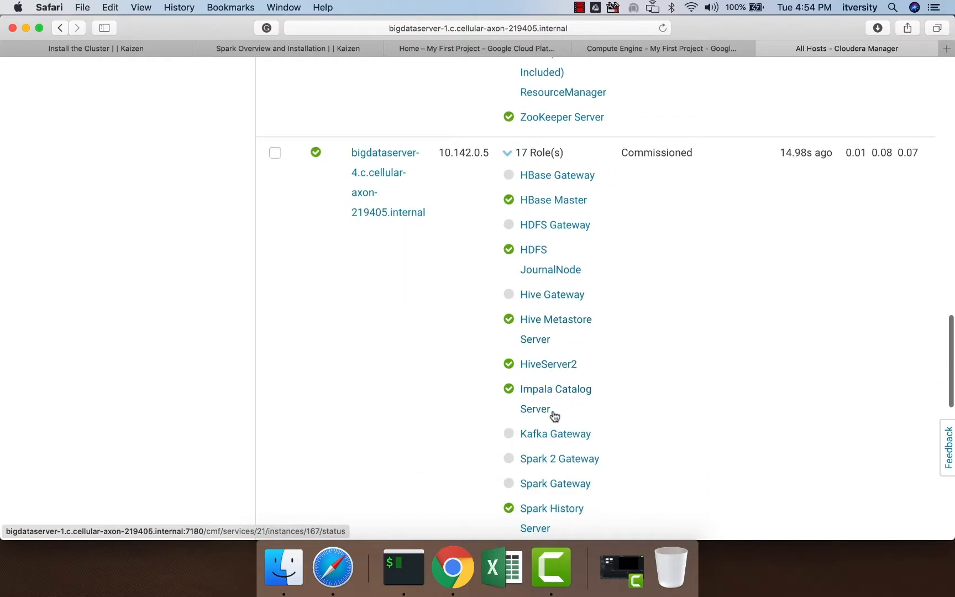
pyautogui.scroll(-4, 554, 414)
pyautogui.scroll(-10, 555, 415)
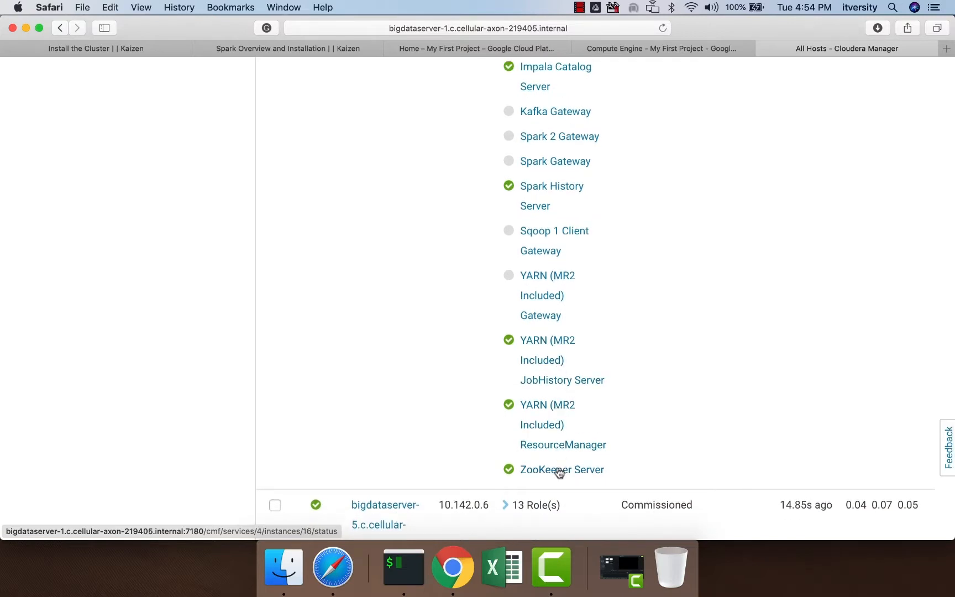
pyautogui.scroll(20, 557, 468)
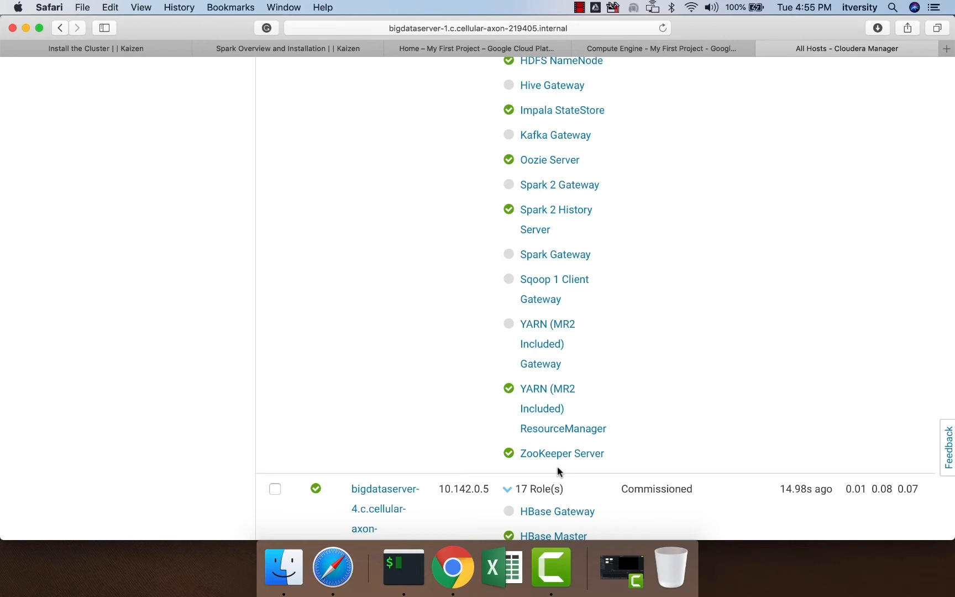
pyautogui.scroll(5, 558, 471)
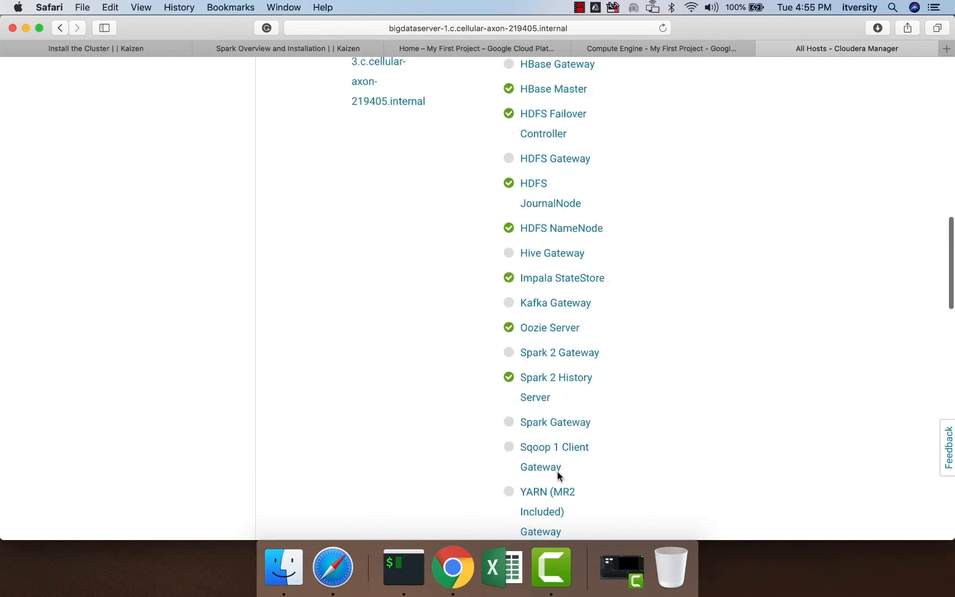